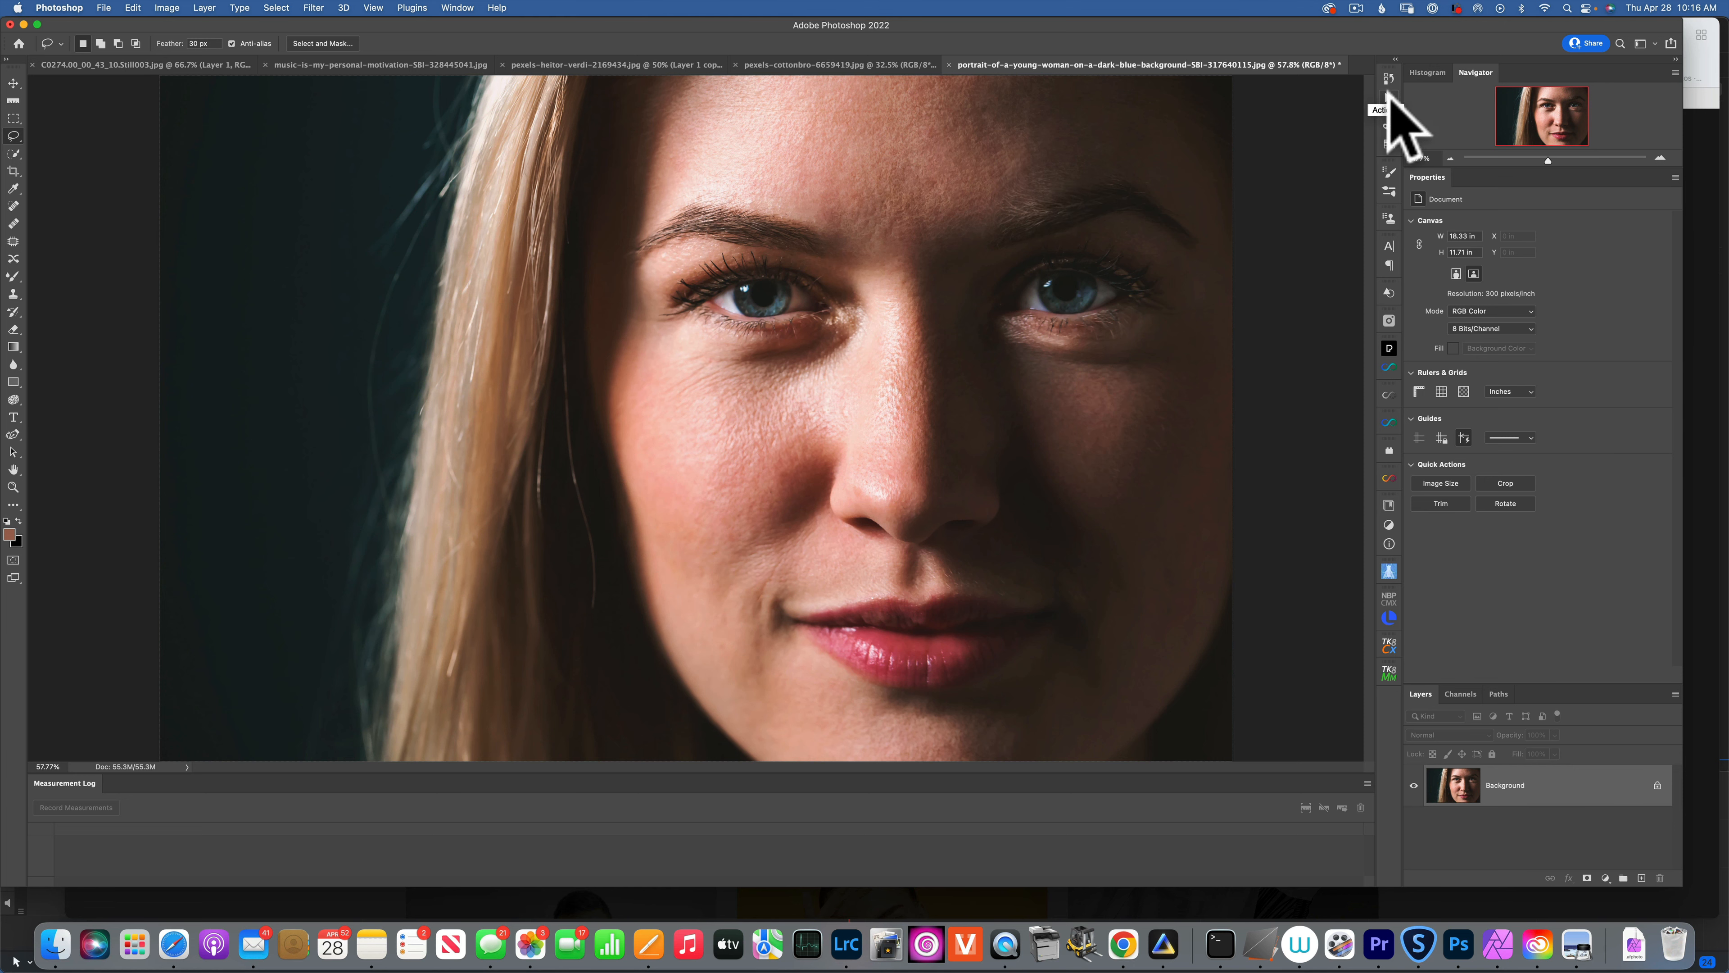
Dock the Actions panel from the Window menu, showing sets like QTG collections and Dodge & Burn.
{"action": "left_click", "coordinate": [1389, 95]}
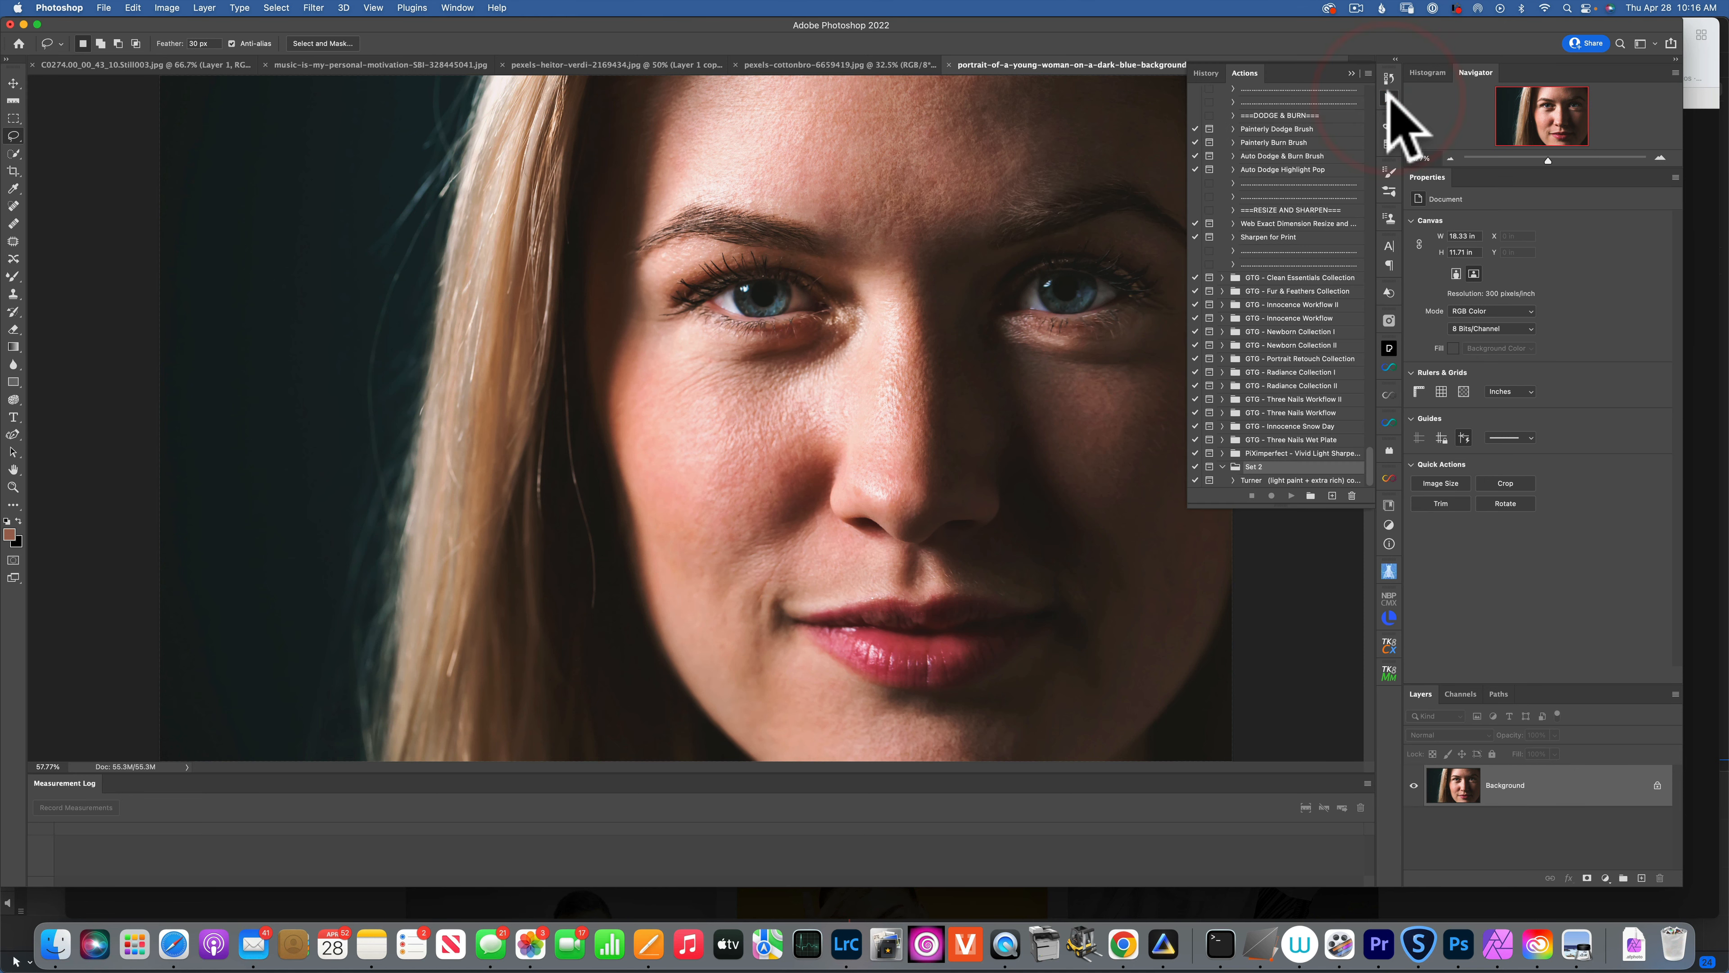
{"action": "left_click", "coordinate": [1389, 95]}
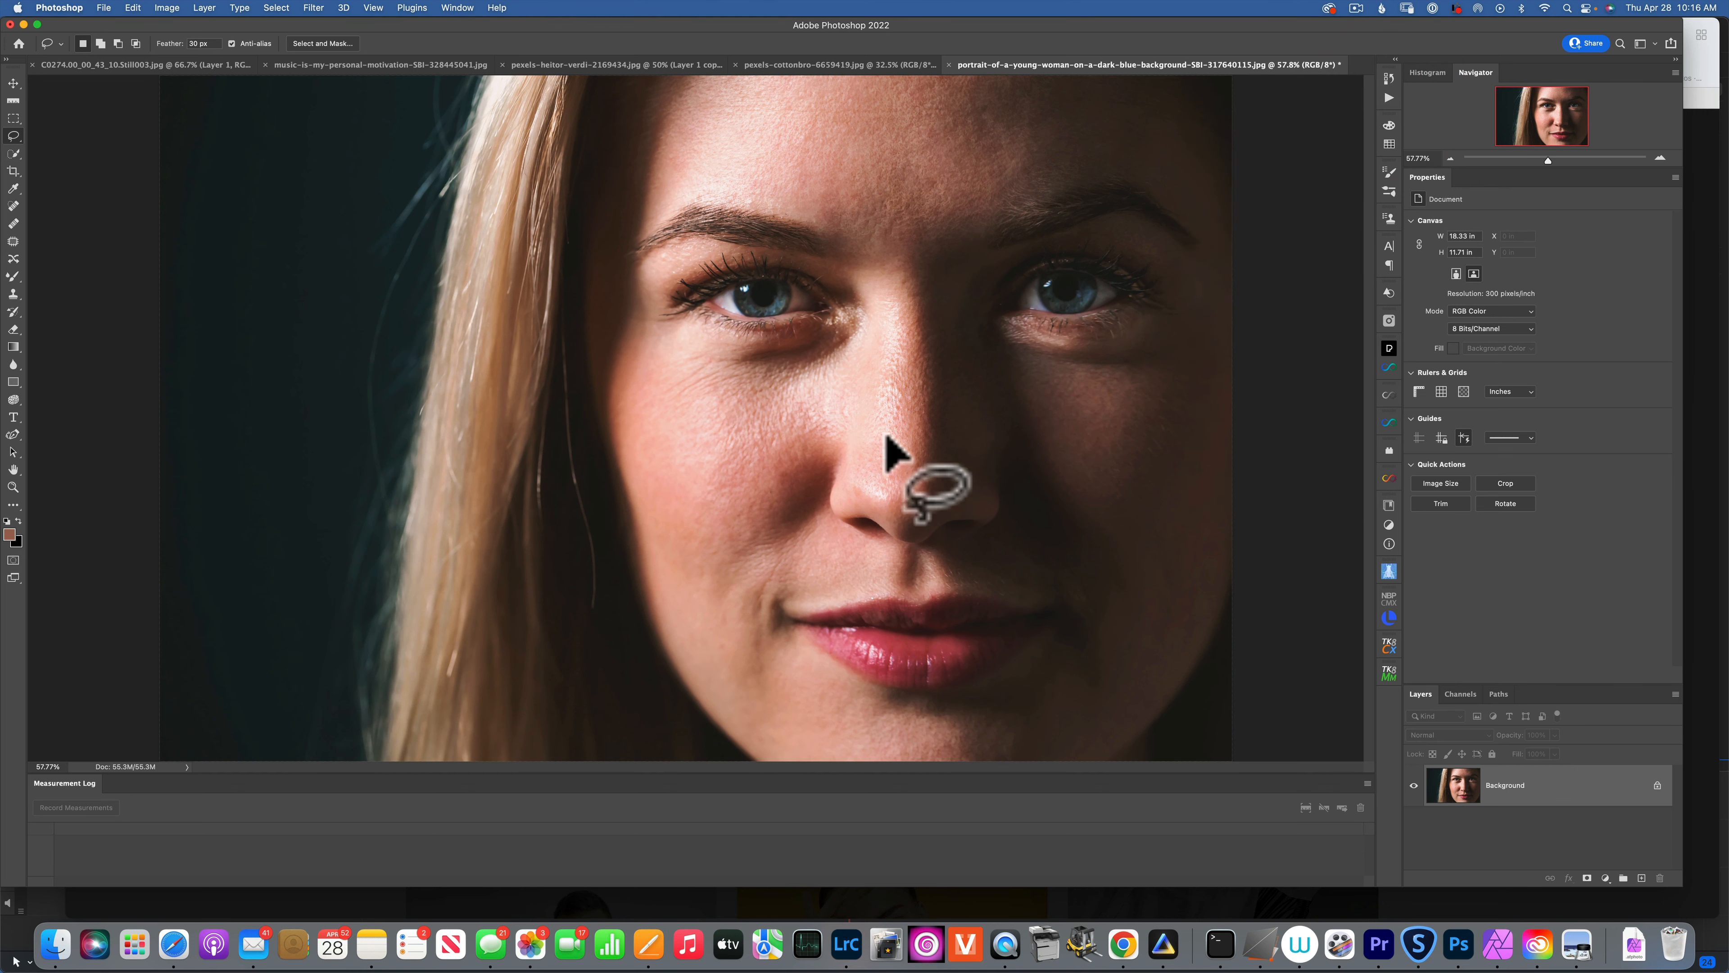
{"action": "left_click", "coordinate": [457, 8]}
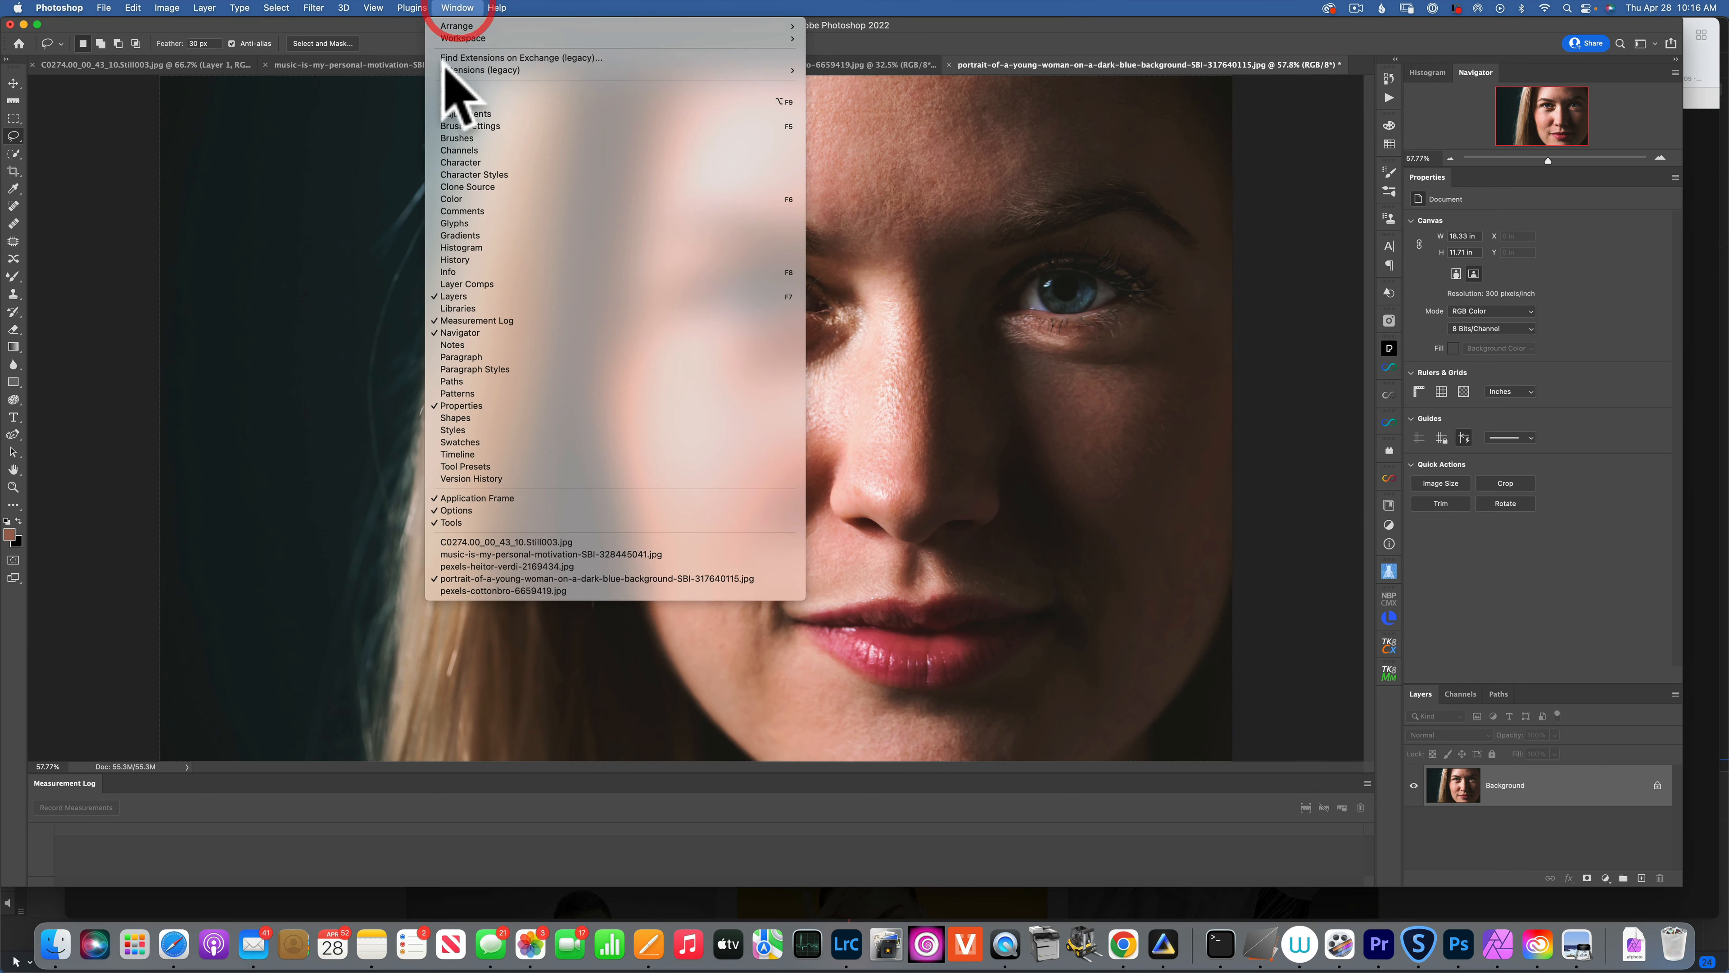
{"action": "left_click", "coordinate": [452, 101]}
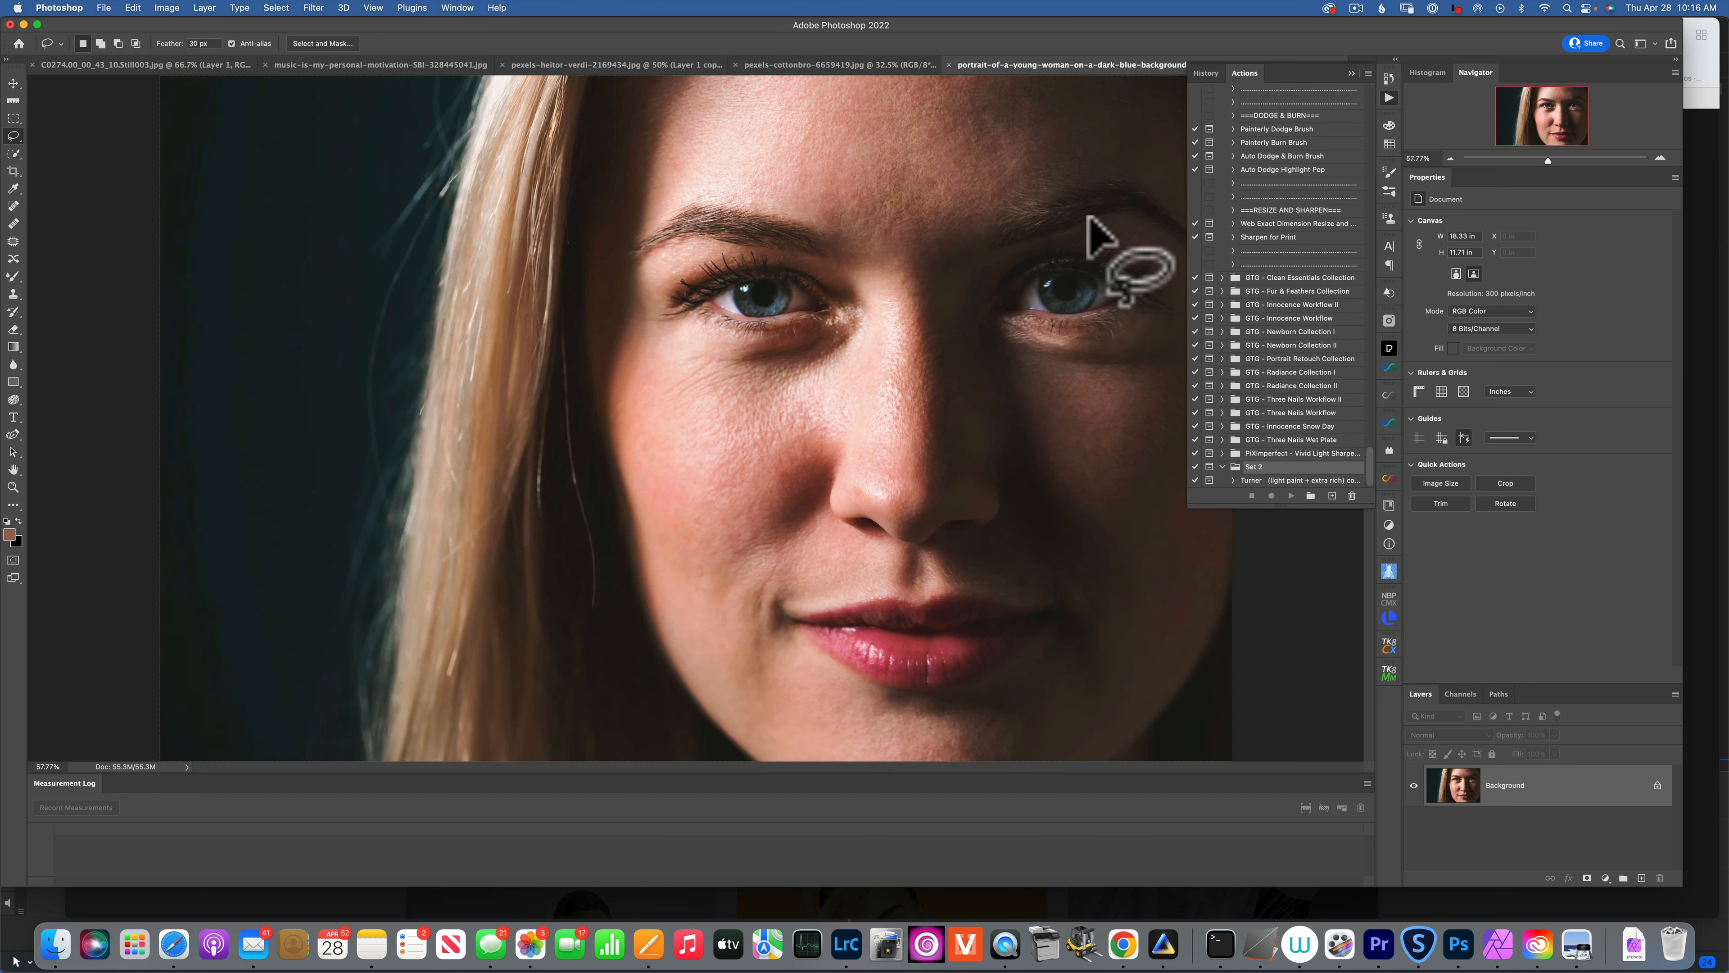
Add a new empty action set with a custom capitalised name to the Actions panel.
{"action": "left_click", "coordinate": [1311, 496]}
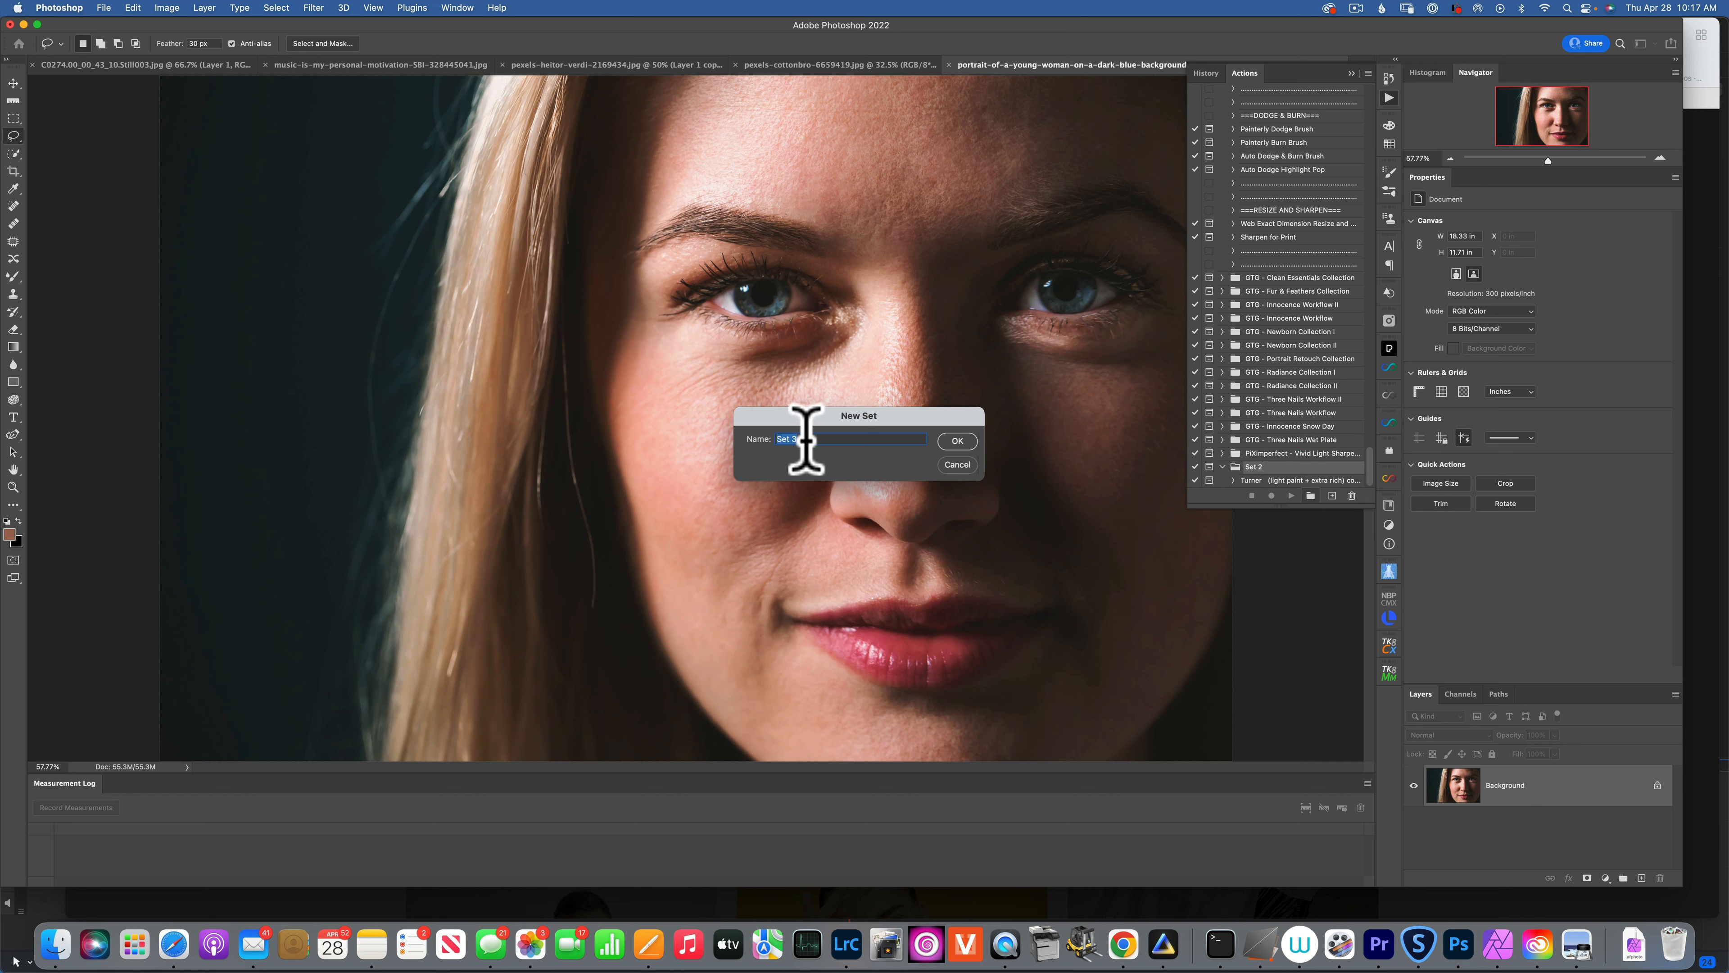
{"action": "key", "text": "shift"}
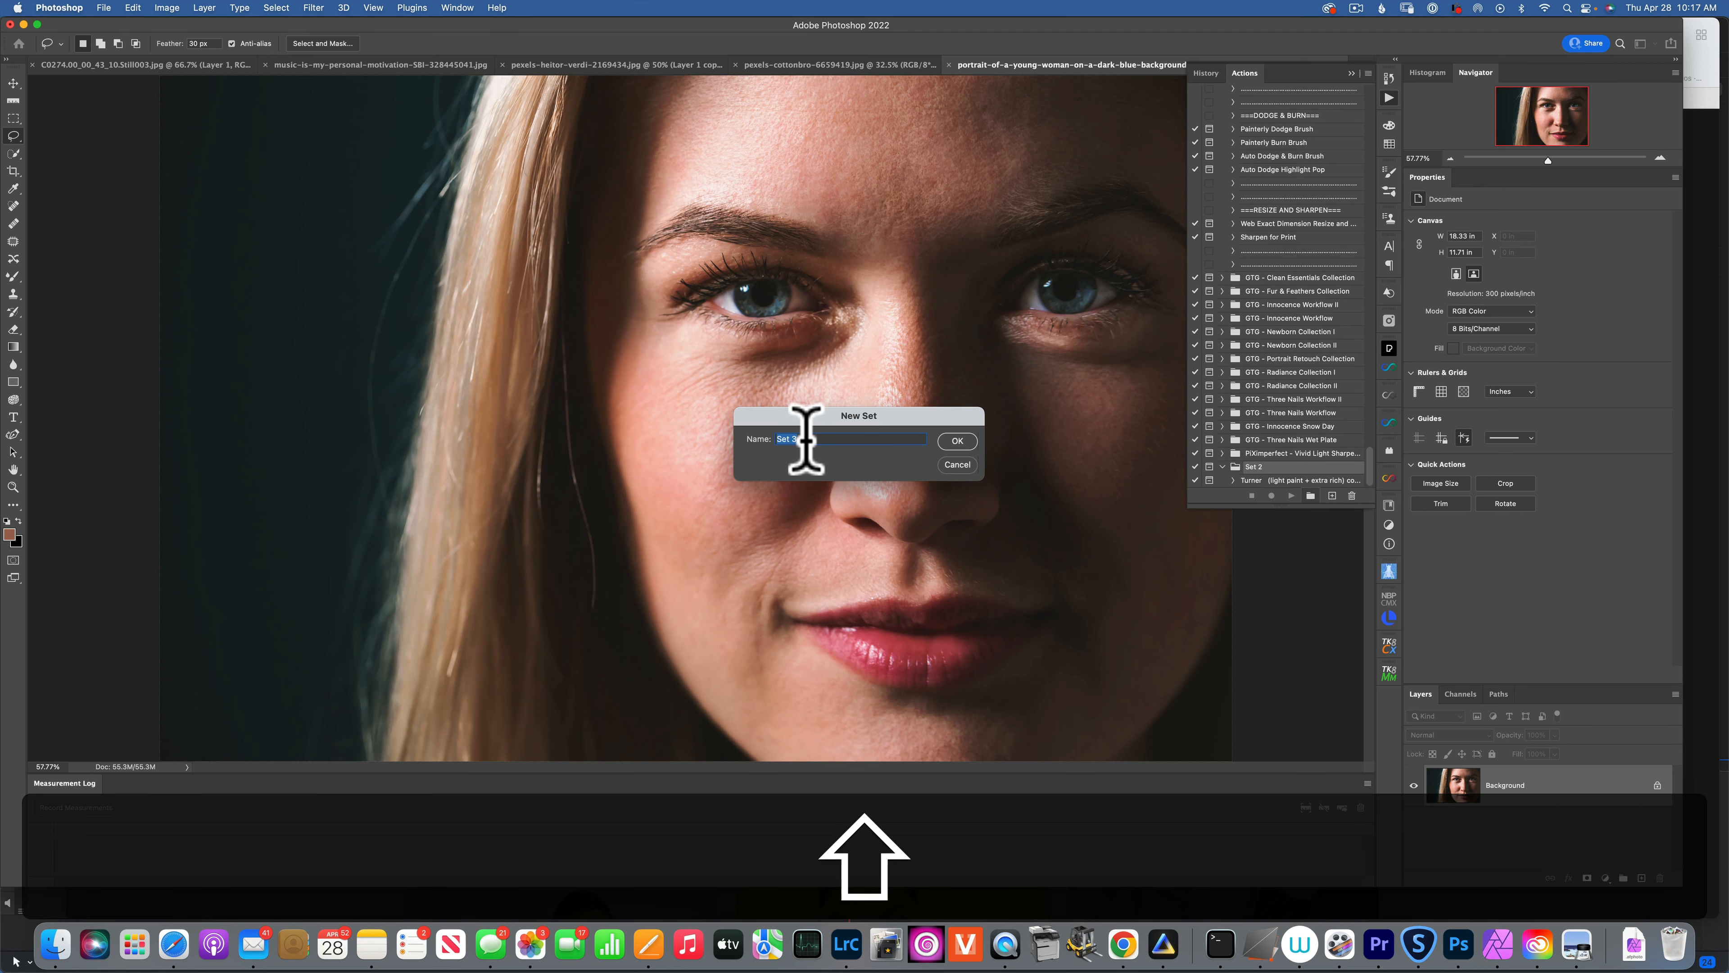
{"action": "type", "text": "Skyler"}
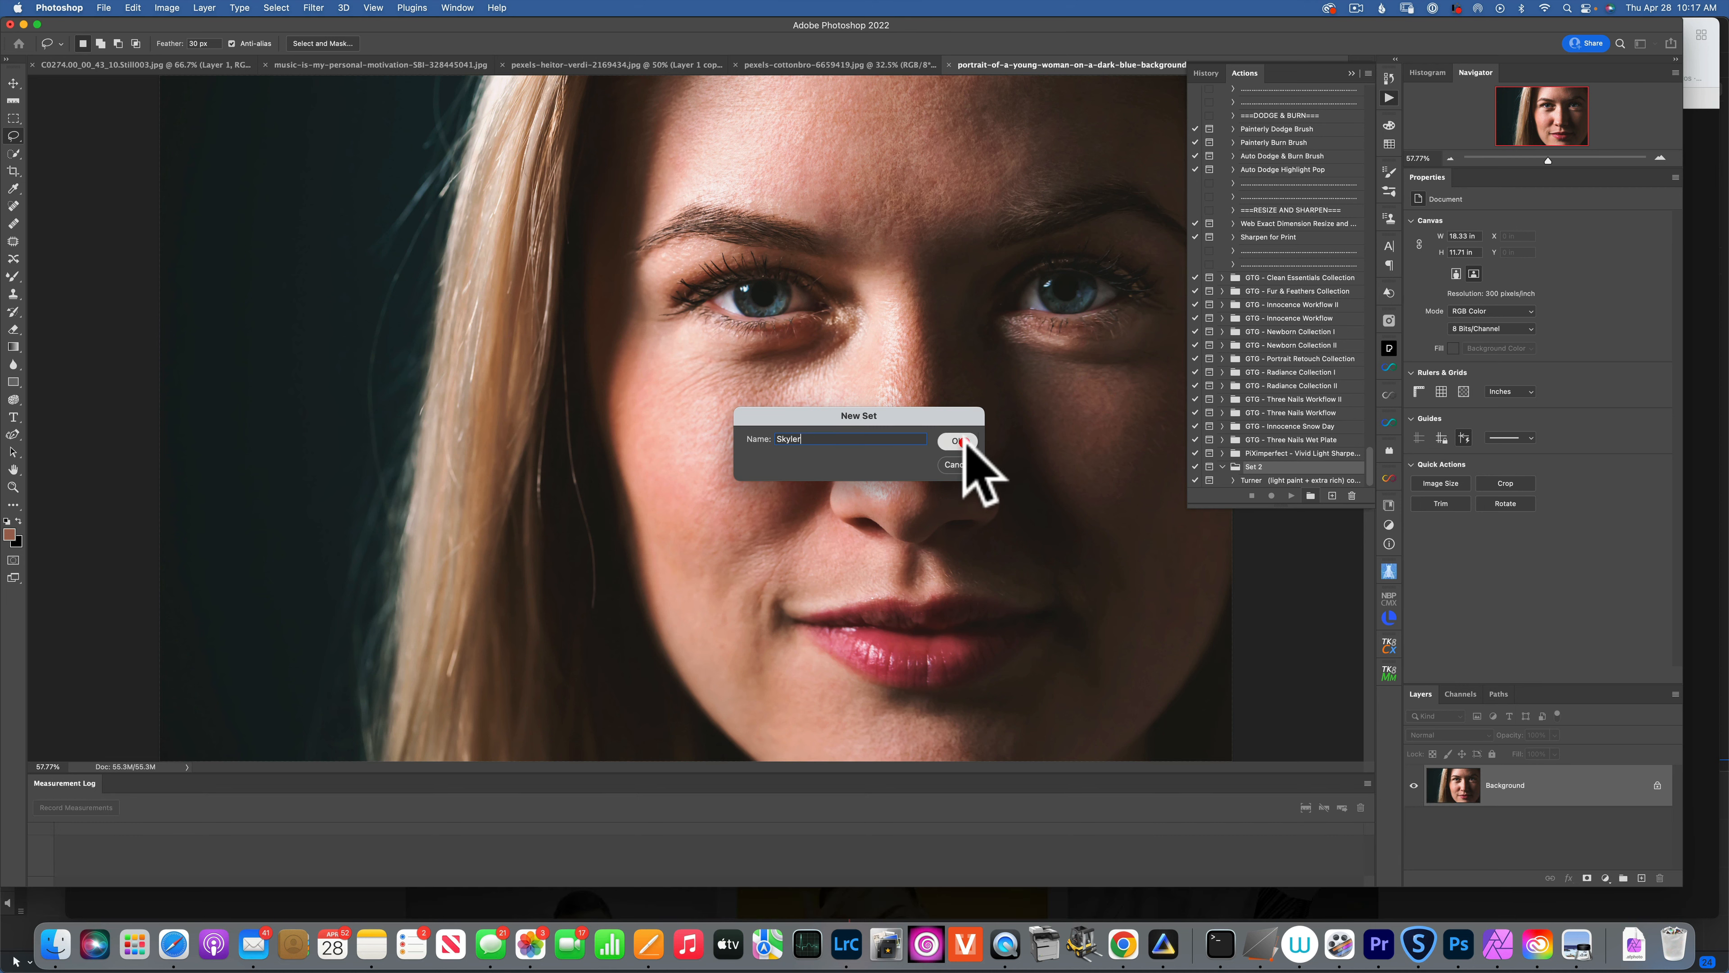
{"action": "left_click", "coordinate": [961, 441]}
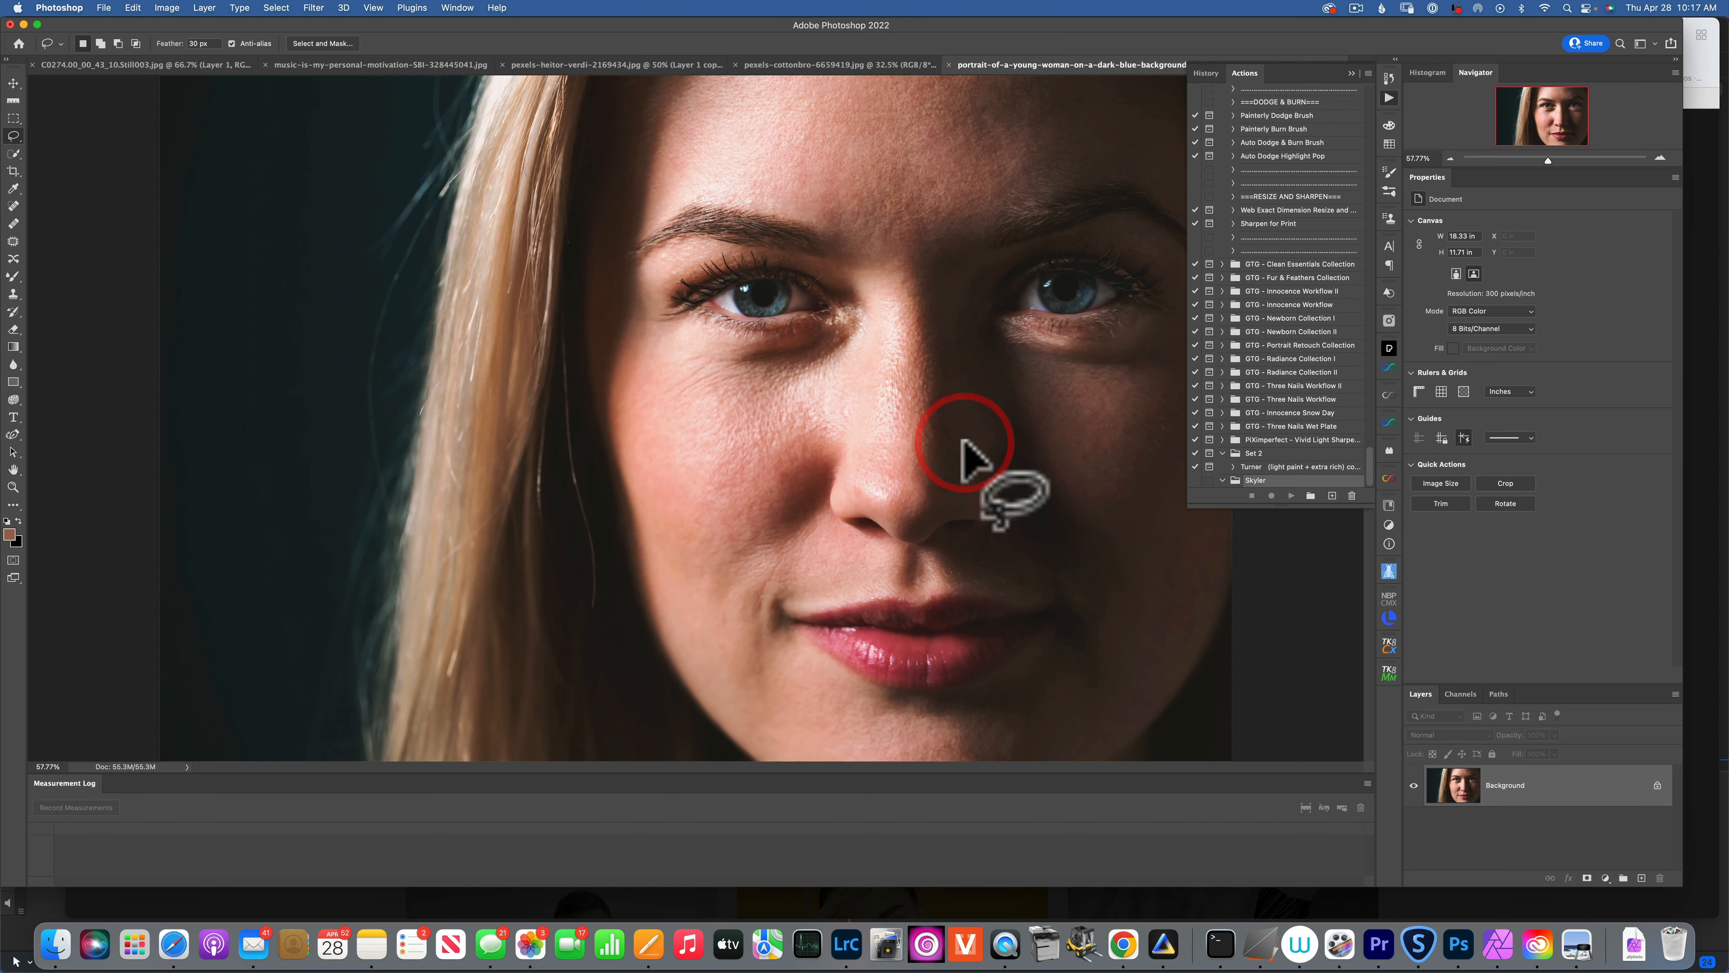
Create an action named FS in the new set and start recording it.
{"action": "left_click", "coordinate": [1333, 495]}
{"action": "left_click_drag", "start_coordinate": [838, 440], "coordinate": [791, 434]}
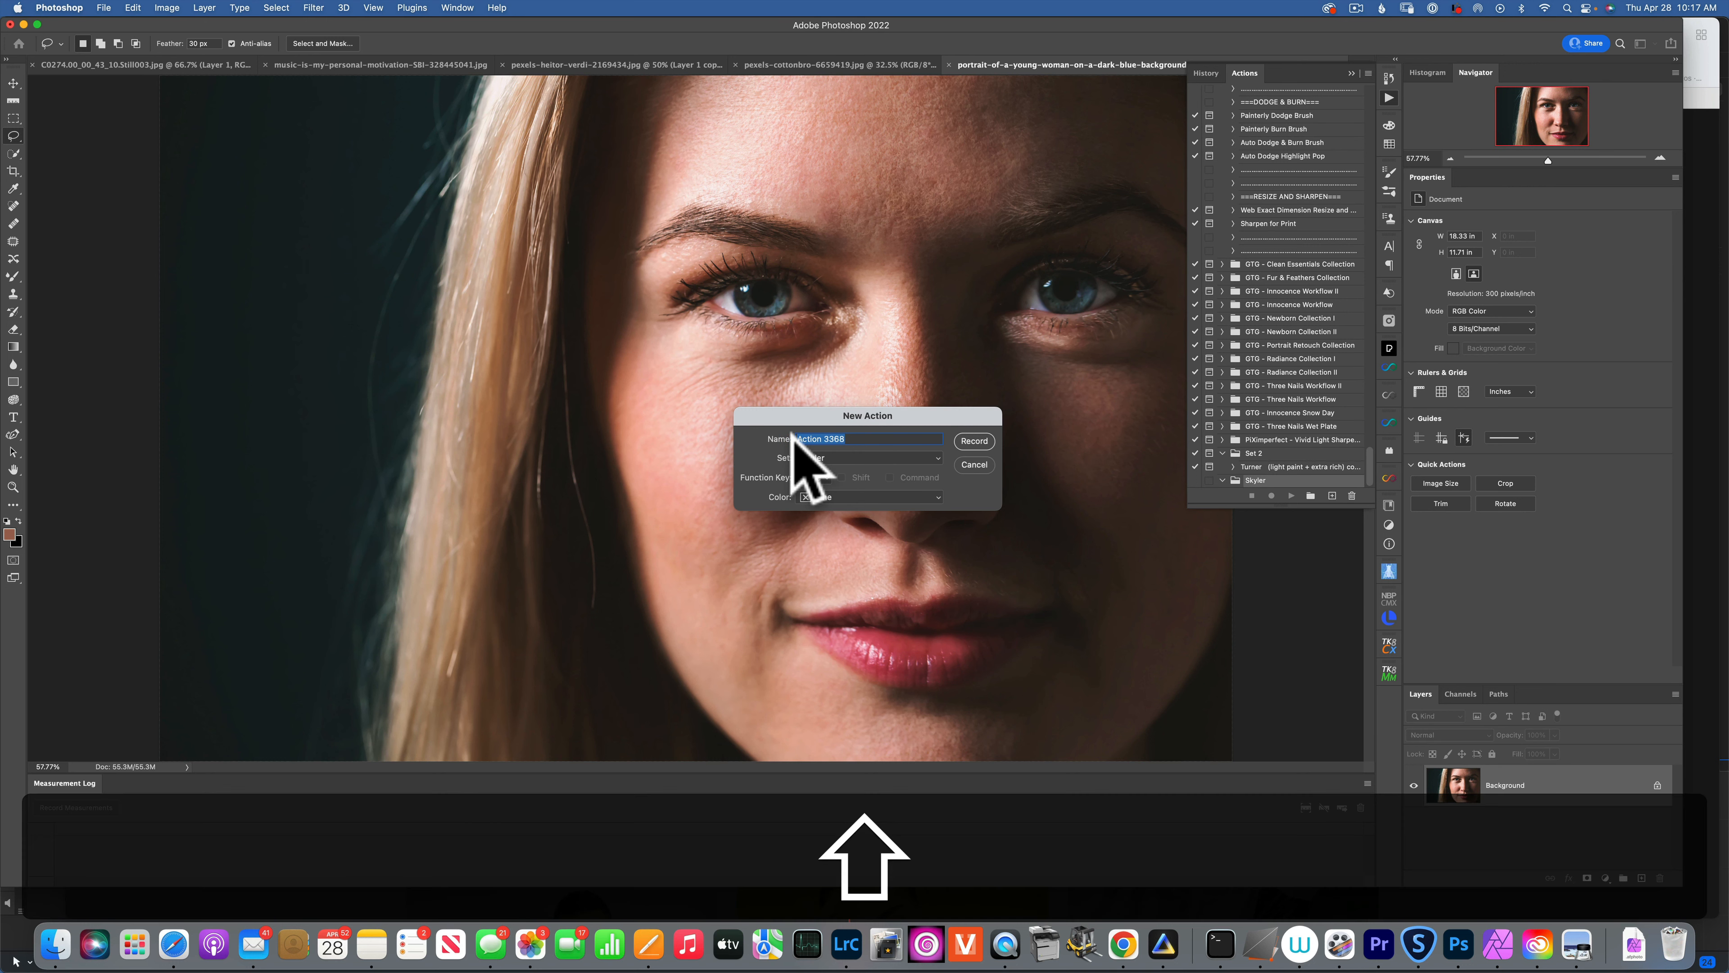
{"action": "type", "text": "FS"}
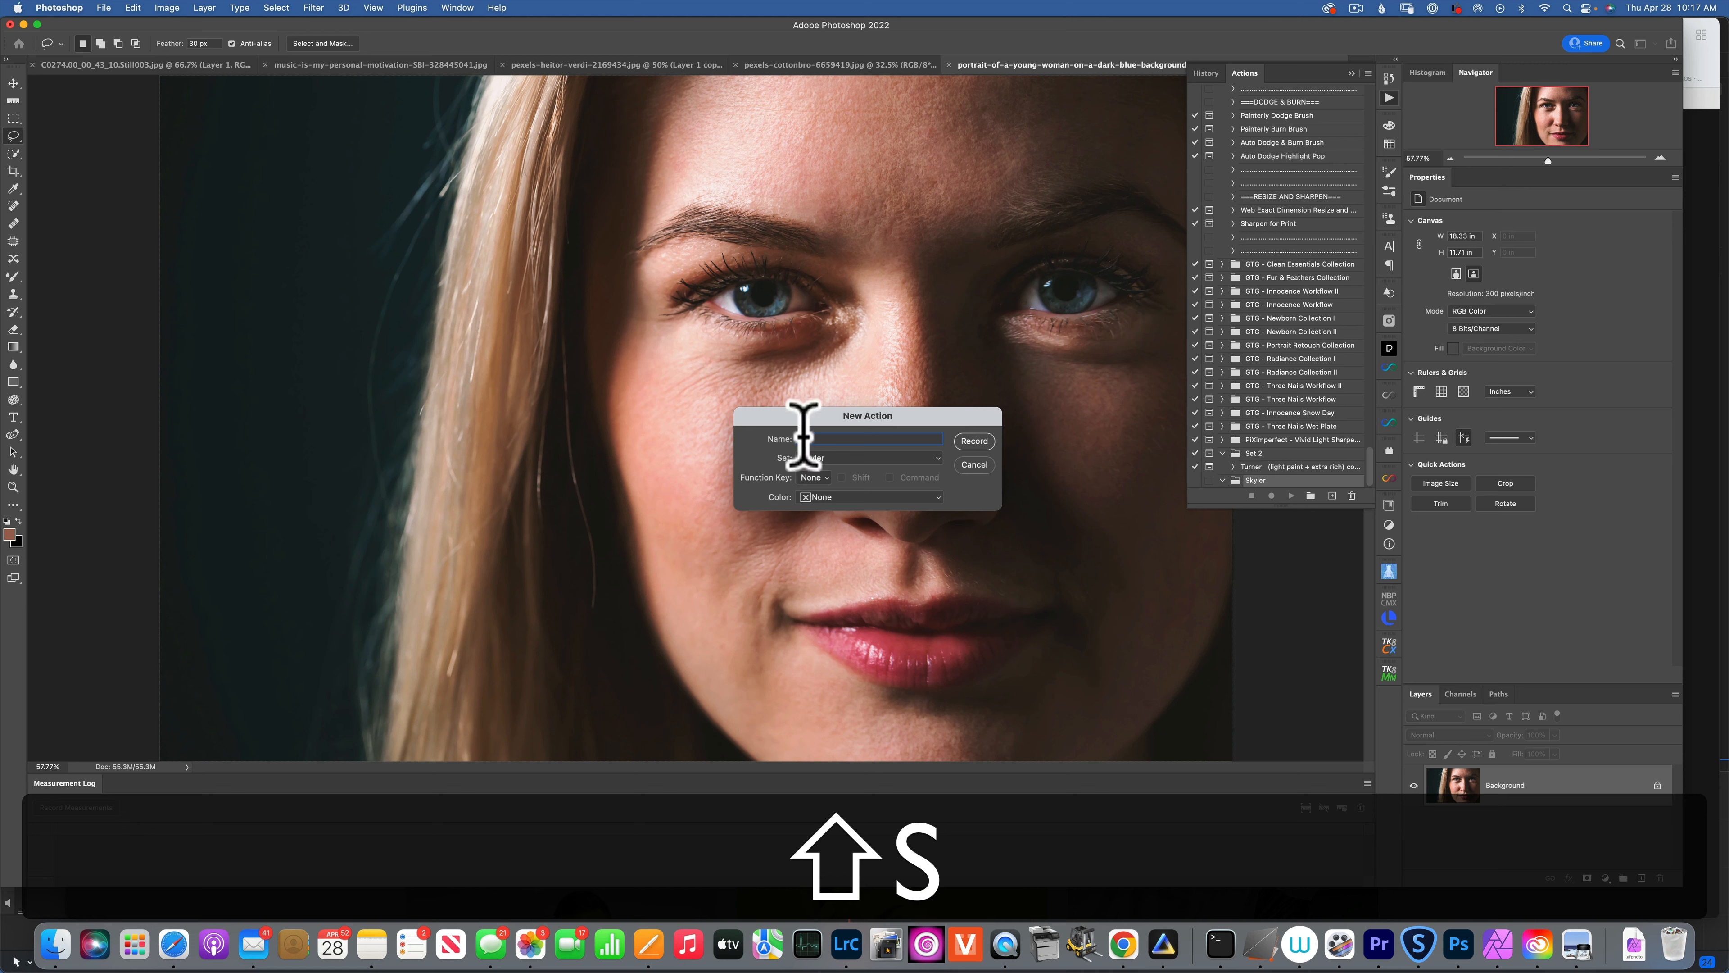
{"action": "left_click", "coordinate": [978, 439]}
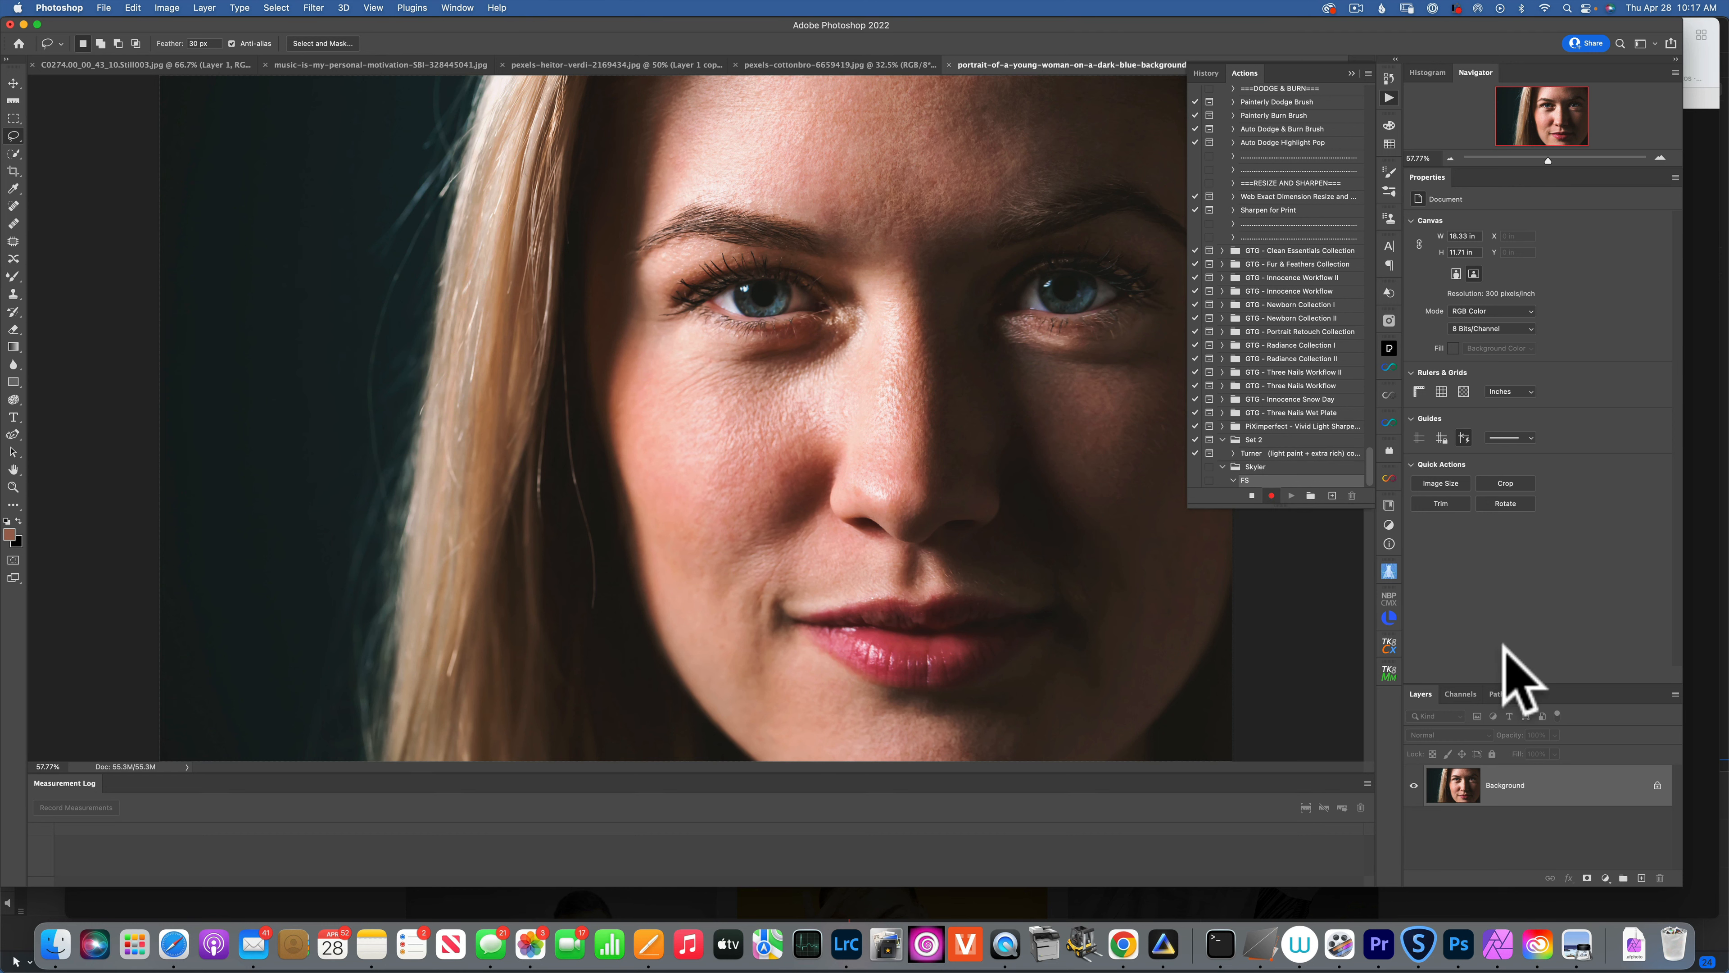
Duplicate the Background layer twice and rename Layer 1 to Color.
{"action": "left_click", "coordinate": [1540, 793]}
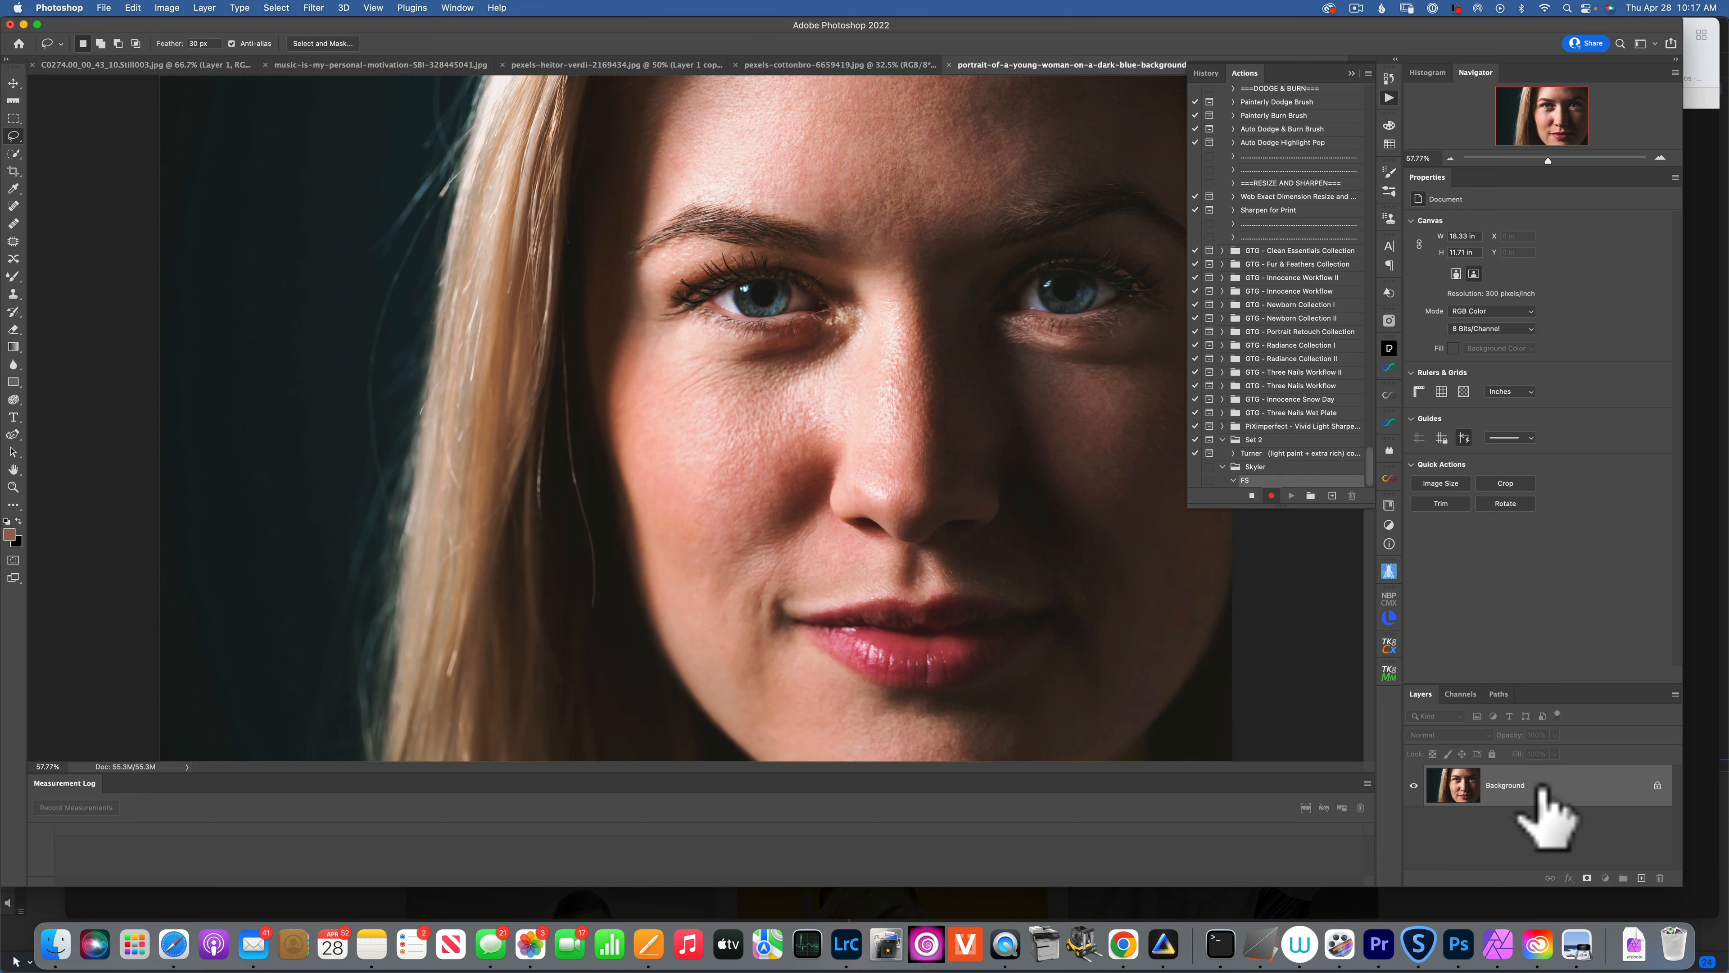
{"action": "key", "text": "super+j"}
{"action": "key", "text": "super+j"}
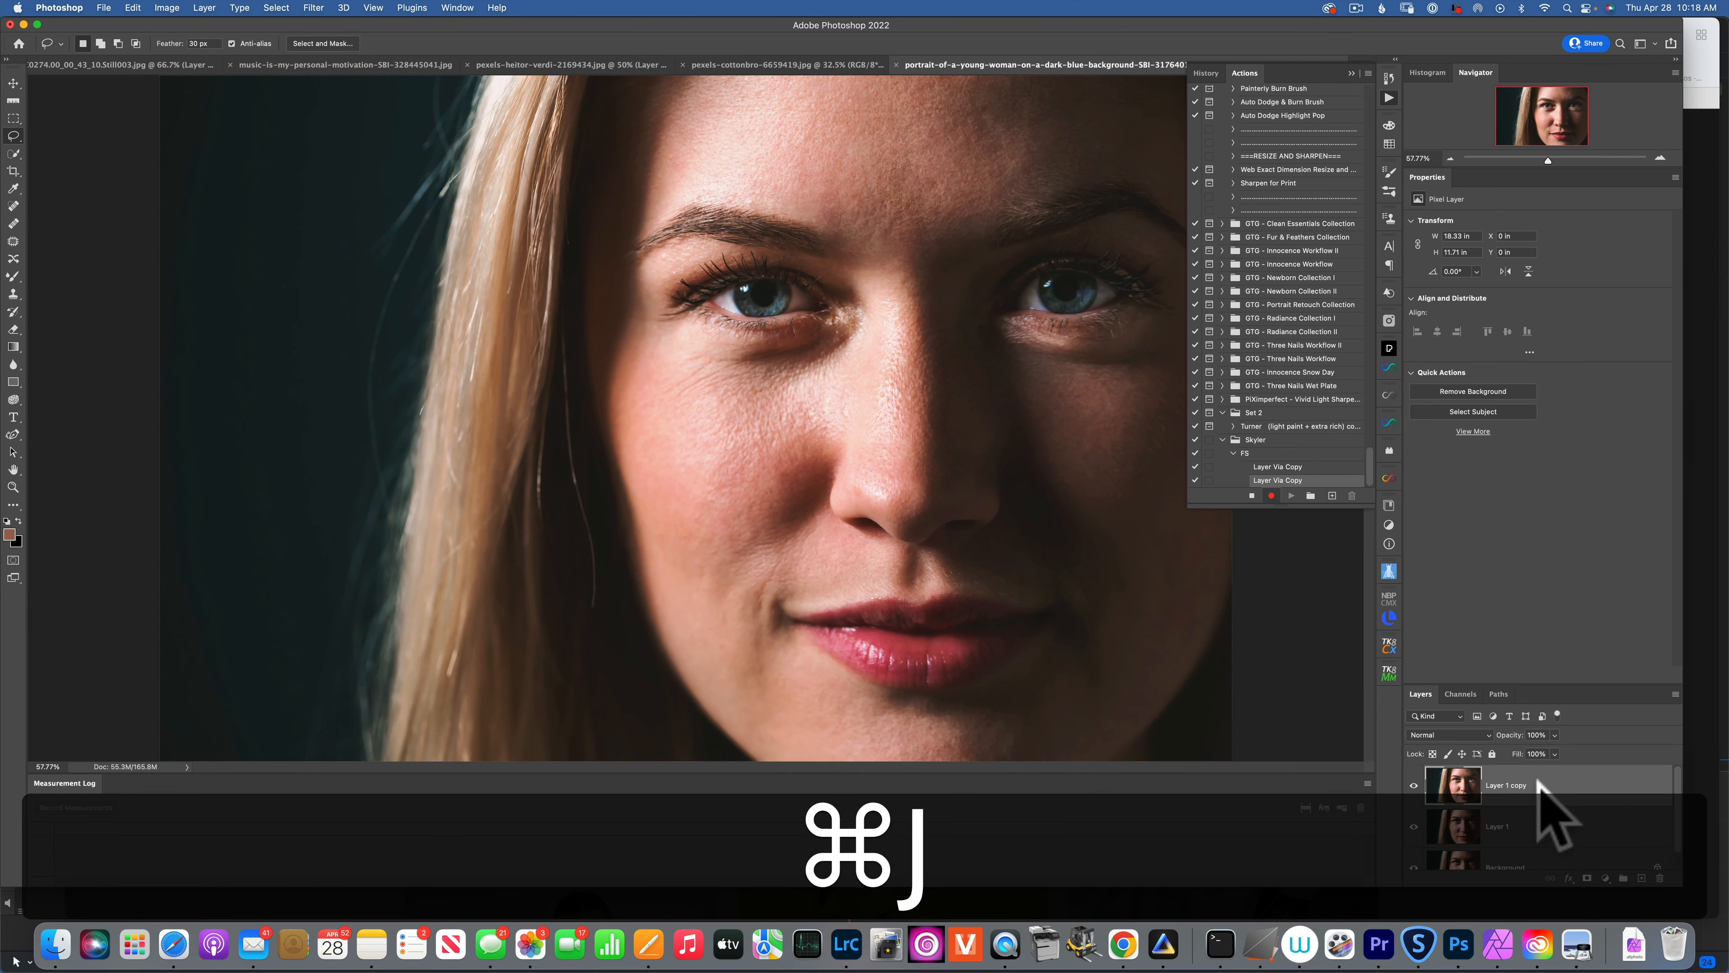
{"action": "left_click", "coordinate": [1502, 826]}
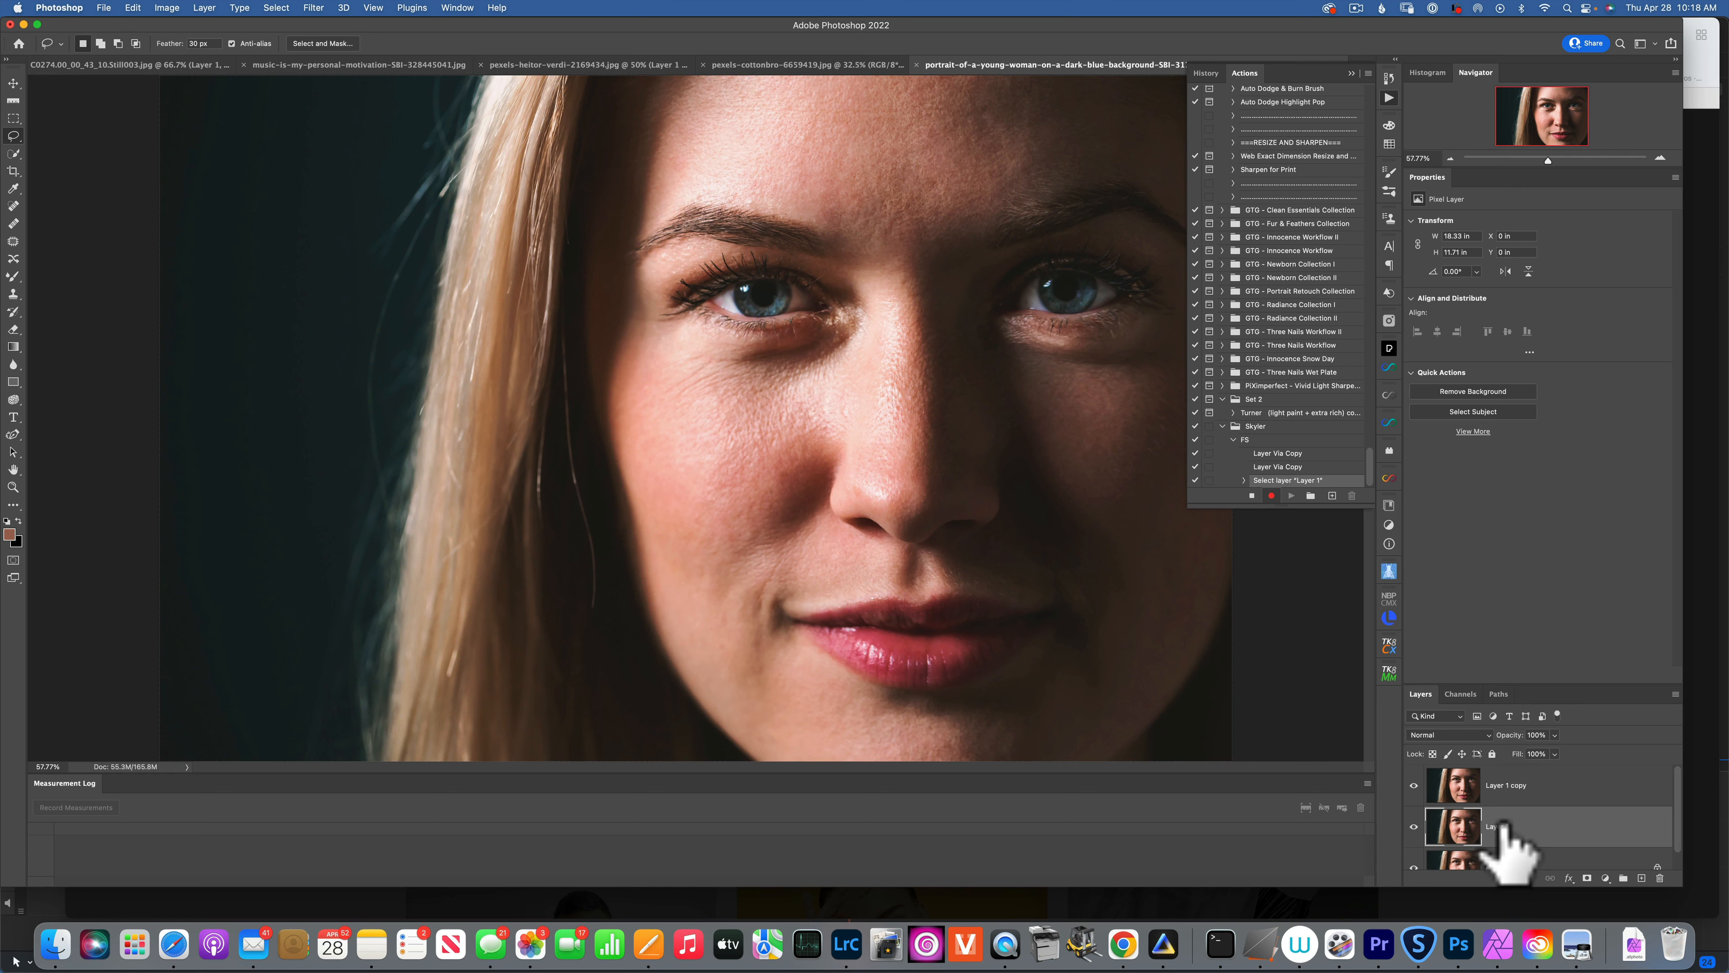
{"action": "double_click", "coordinate": [1498, 826]}
{"action": "type", "text": "Color"}
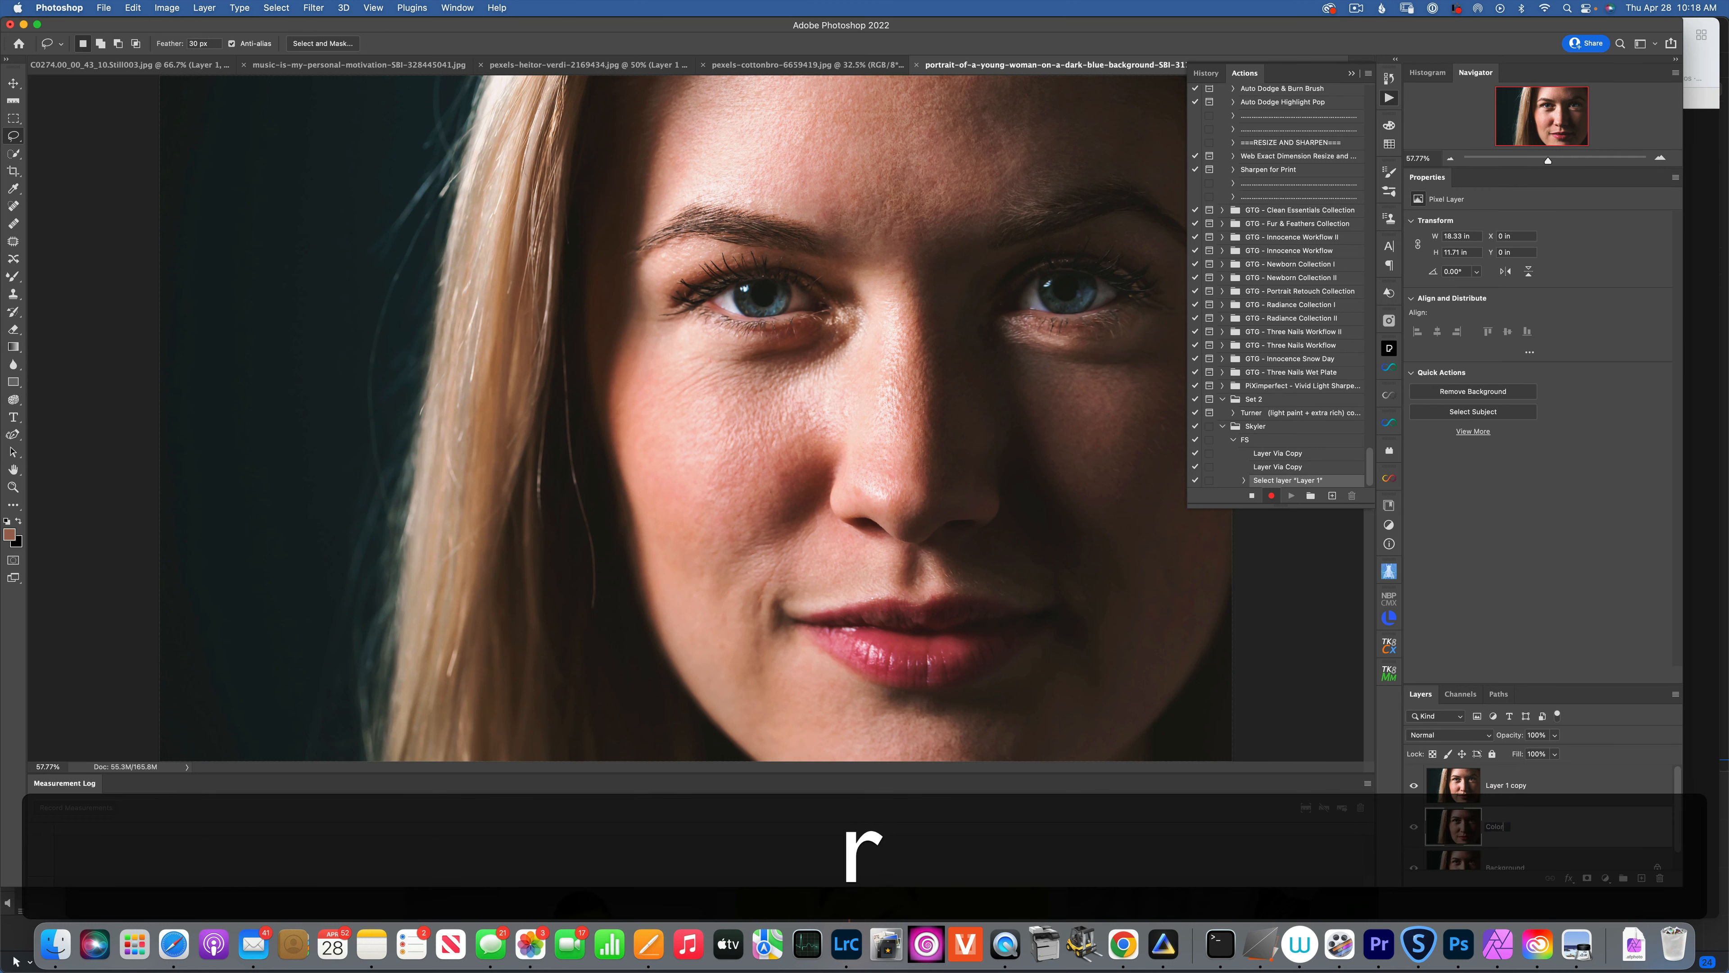
Rename the top copy Texture, hide it, and select the Color layer.
{"action": "left_click", "coordinate": [1506, 784]}
{"action": "double_click", "coordinate": [1506, 784]}
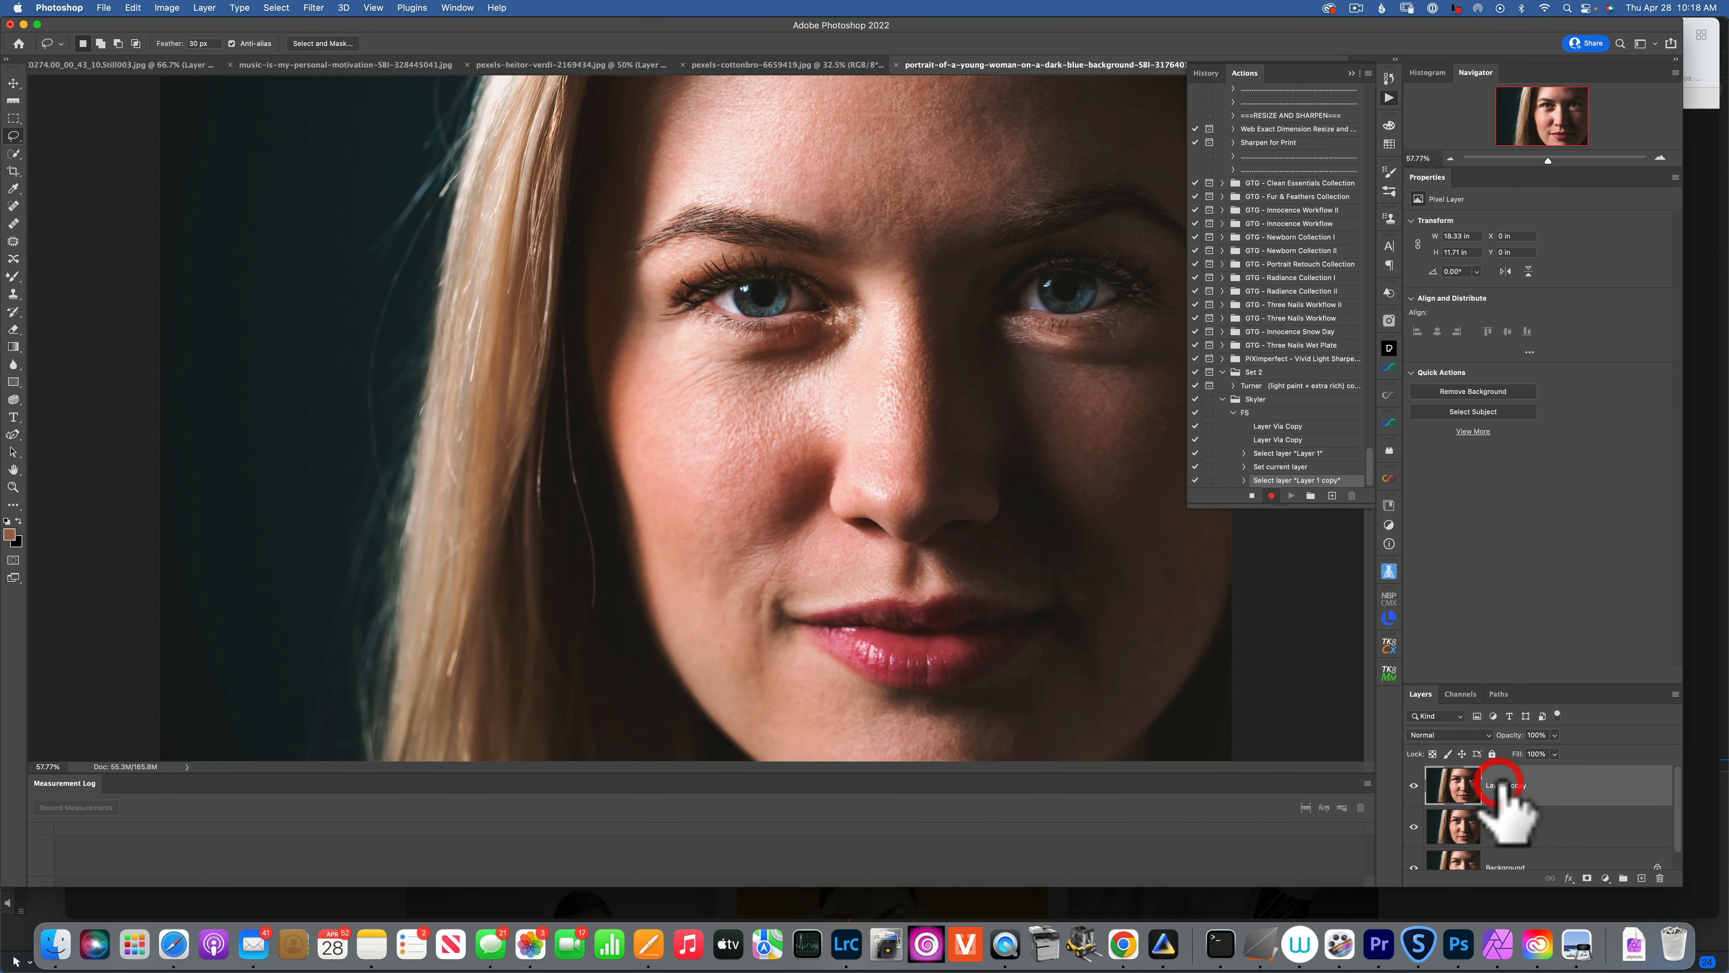
{"action": "type", "text": "Te"}
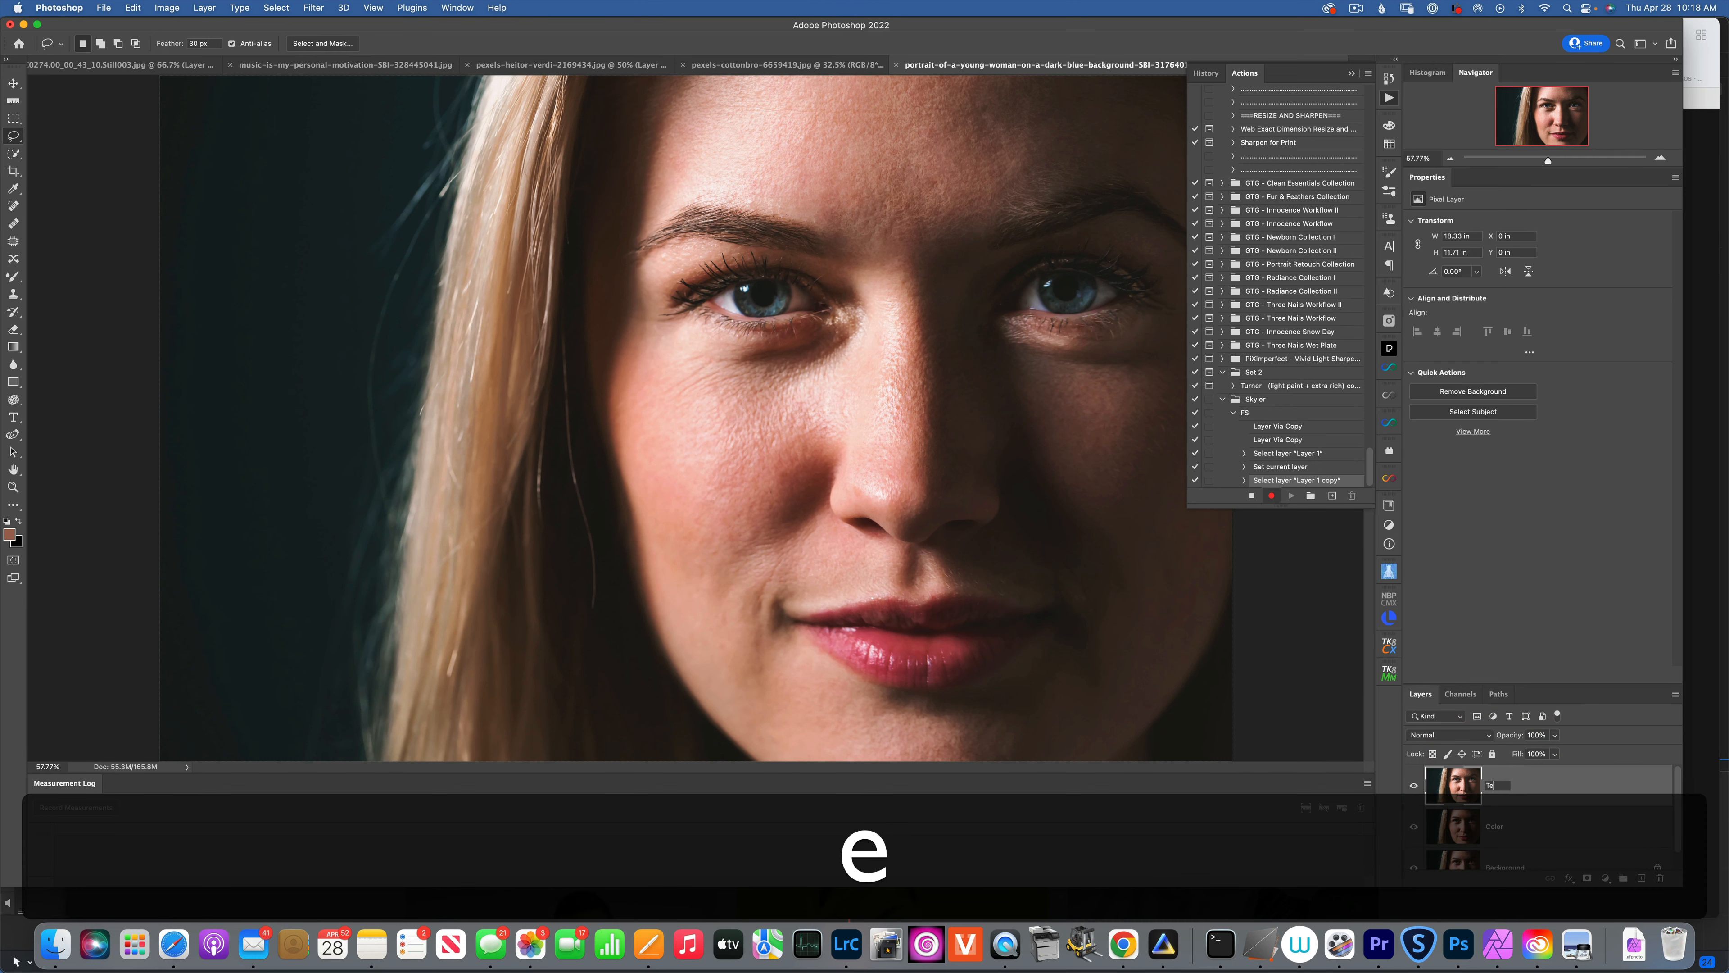
{"action": "type", "text": "xture"}
{"action": "left_click", "coordinate": [1554, 787]}
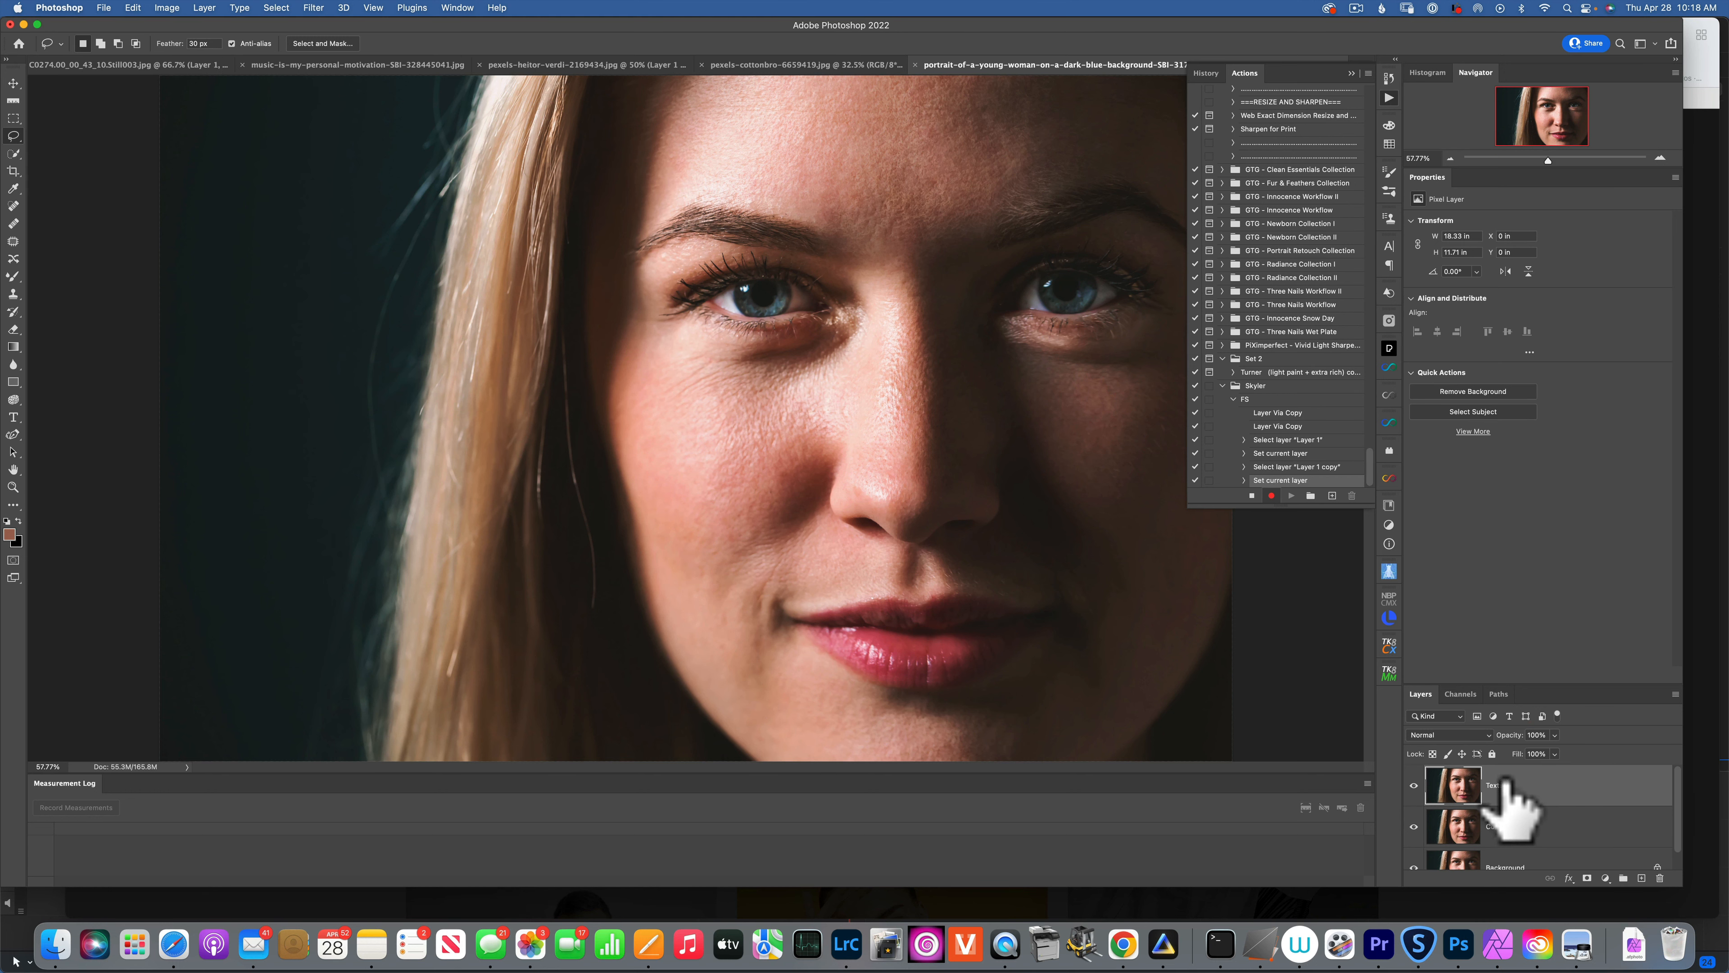
{"action": "left_click", "coordinate": [1414, 785]}
{"action": "left_click", "coordinate": [1456, 826]}
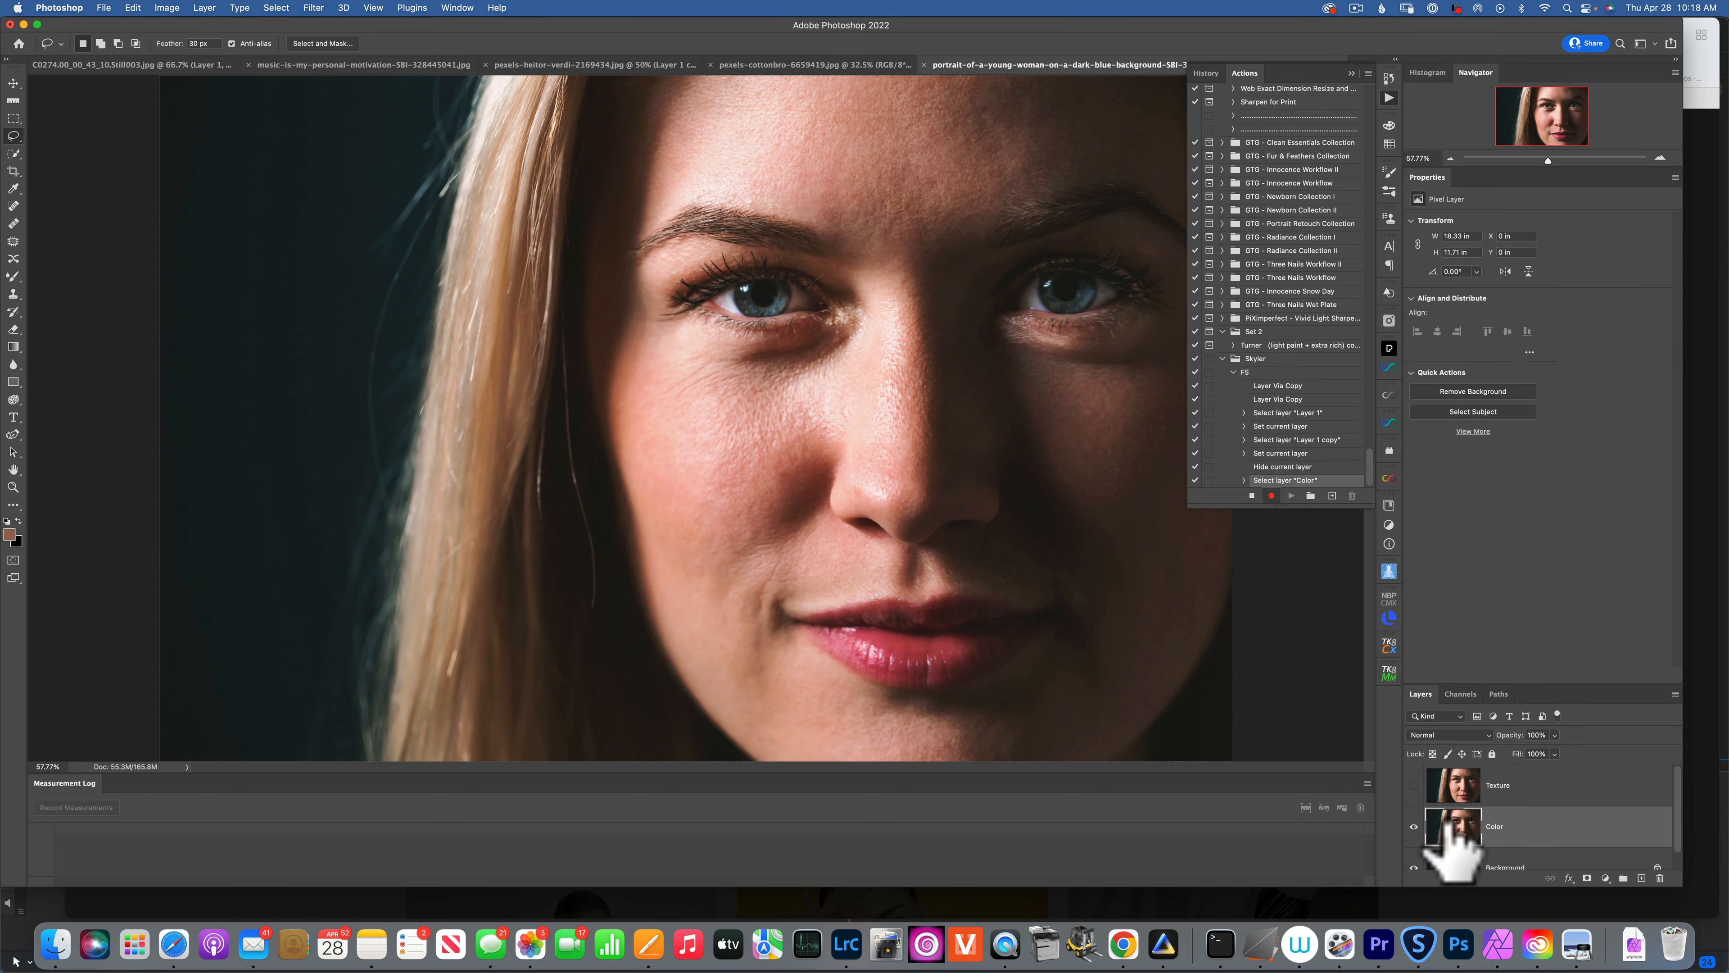
Apply a 6-pixel Gaussian Blur to the Color layer.
{"action": "left_click", "coordinate": [312, 8]}
{"action": "mouse_move", "coordinate": [327, 182]}
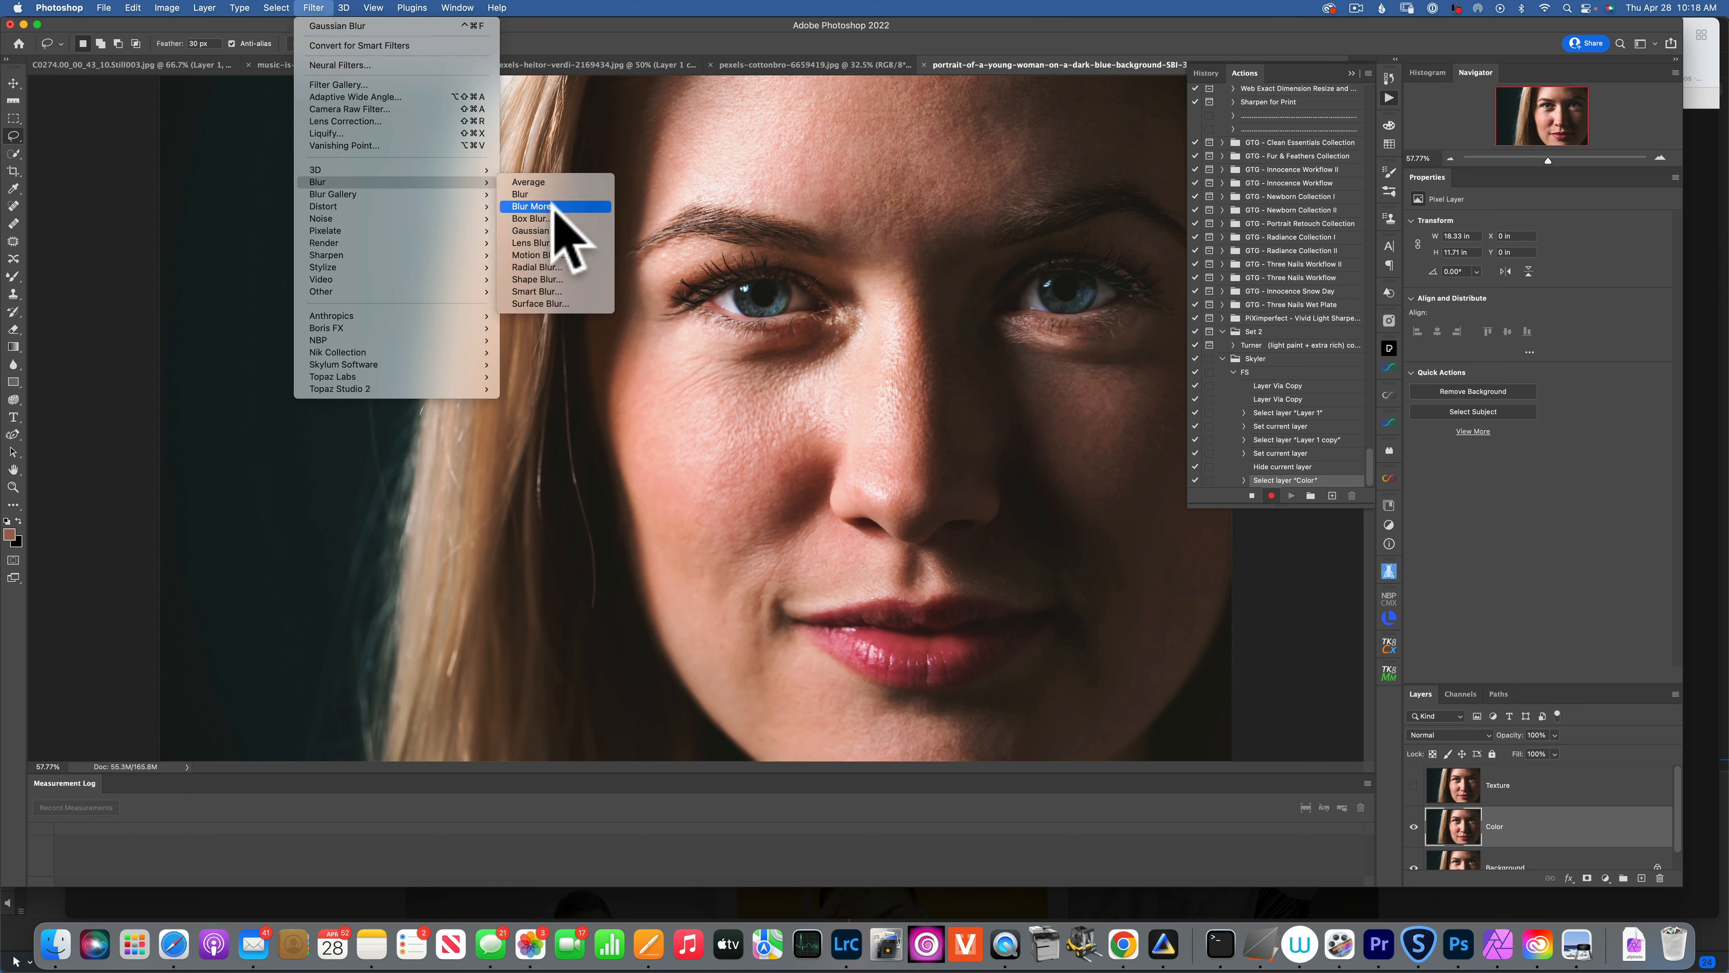
{"action": "left_click", "coordinate": [560, 230]}
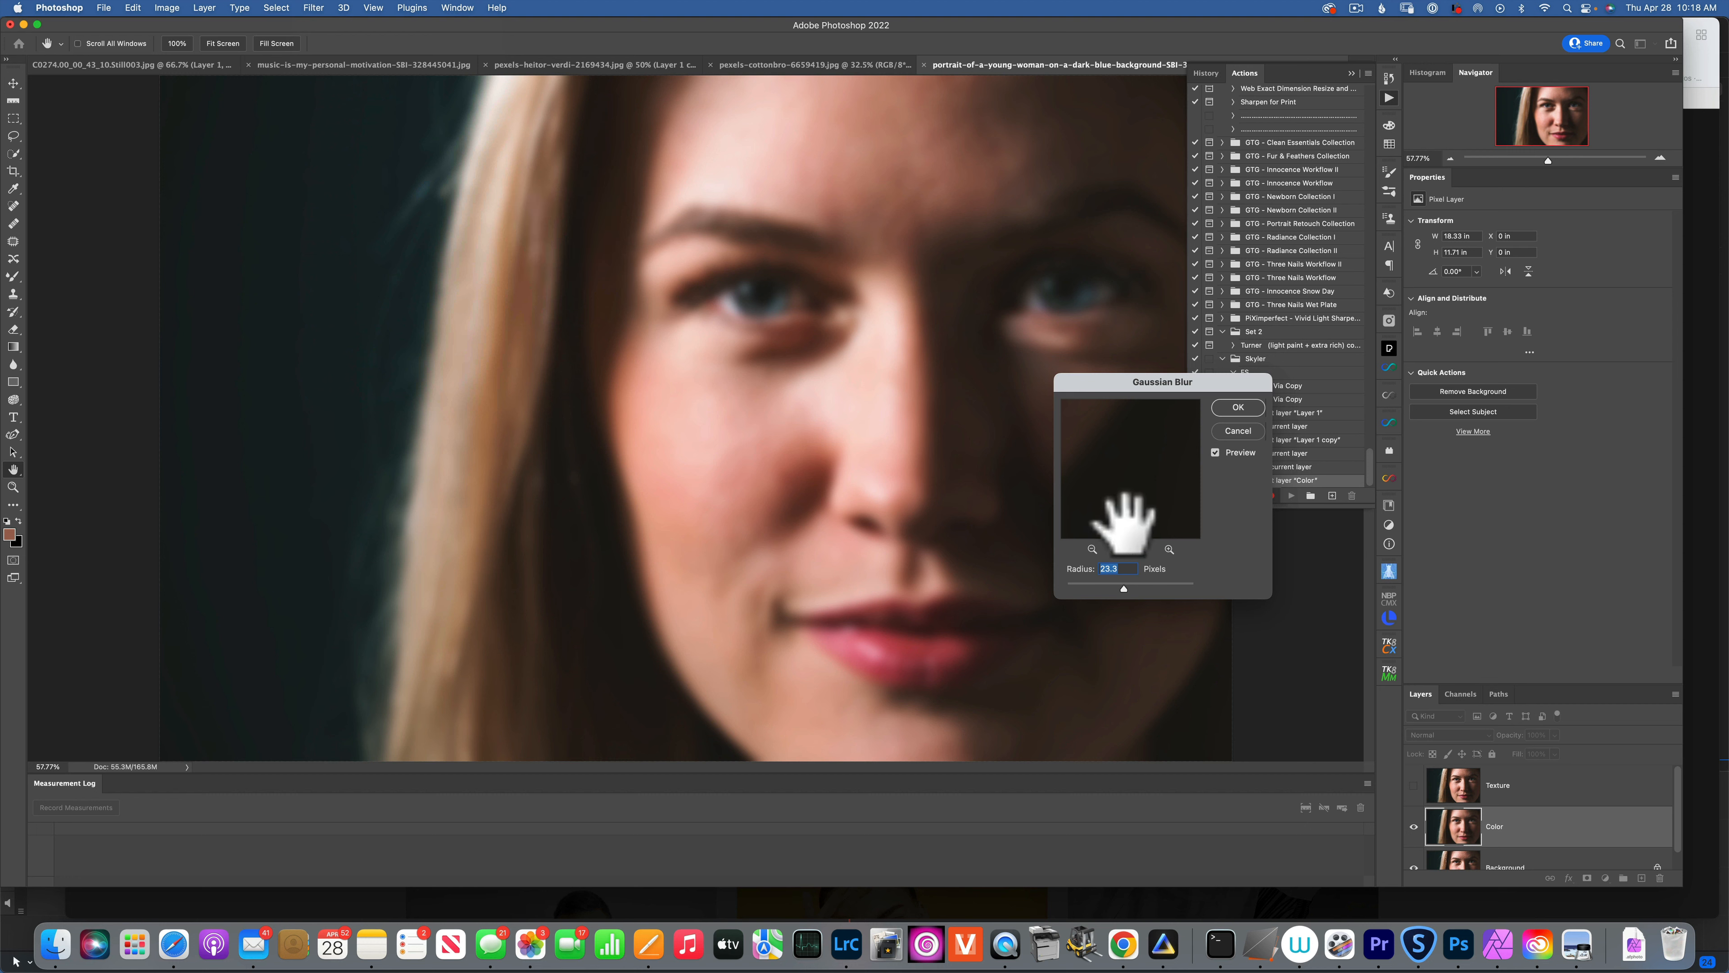
{"action": "left_click_drag", "start_coordinate": [1111, 581], "coordinate": [1110, 584]}
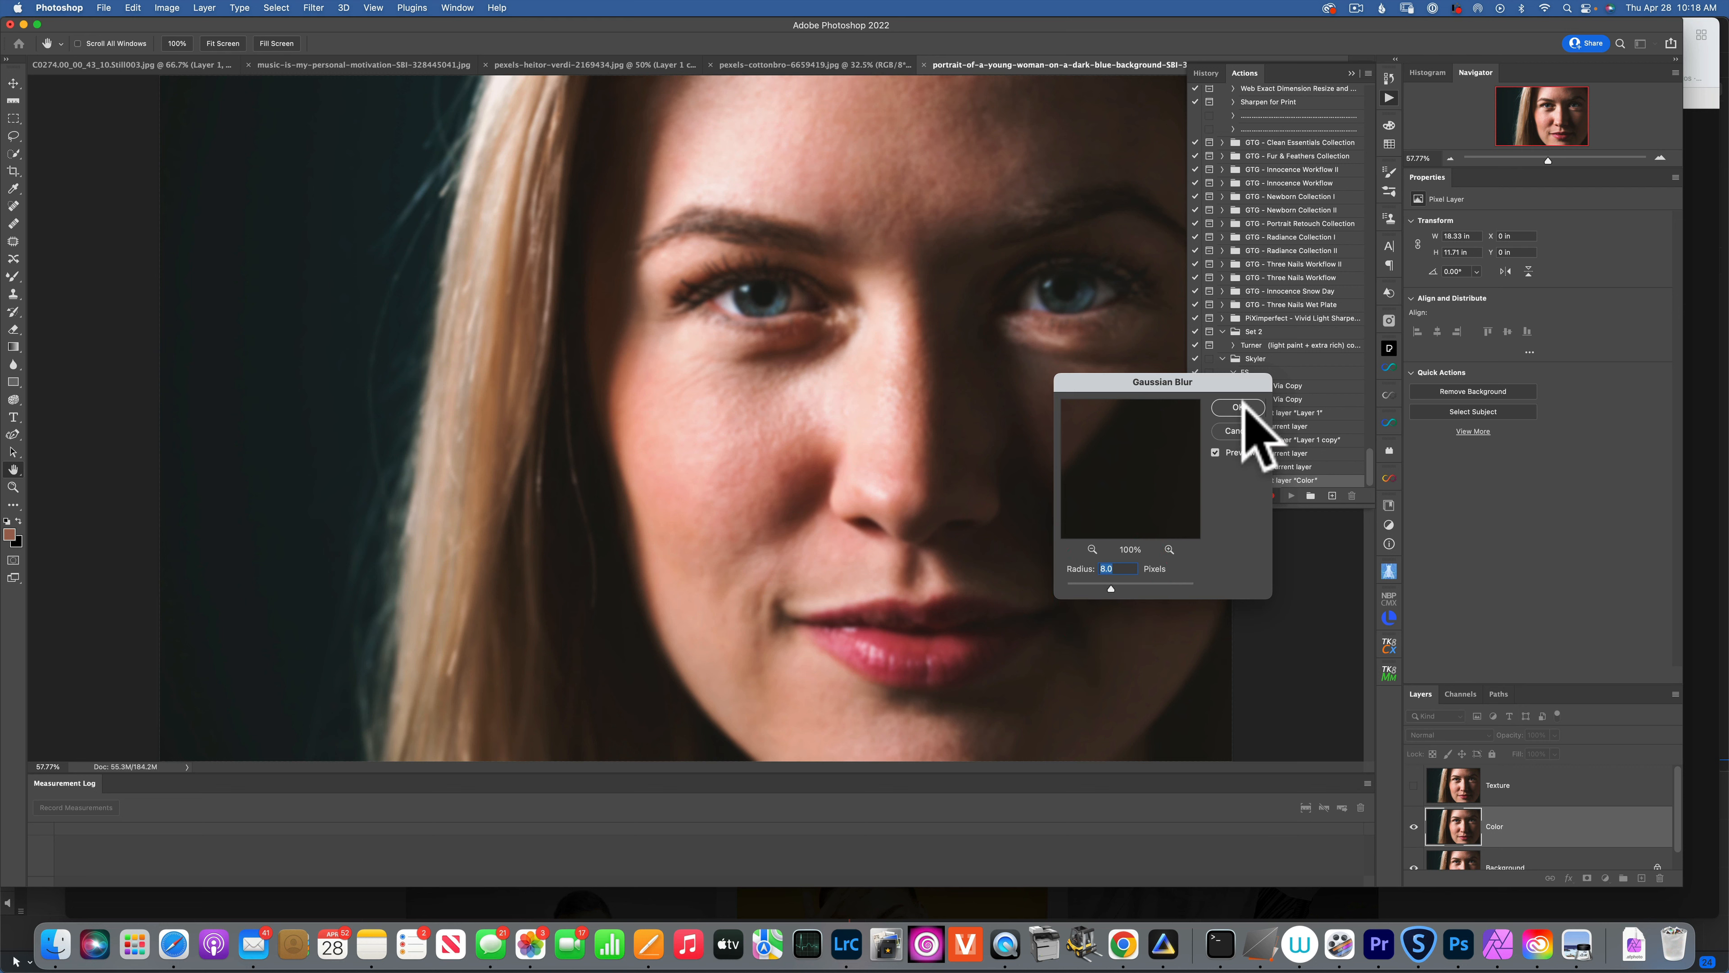
{"action": "left_click", "coordinate": [733, 456]}
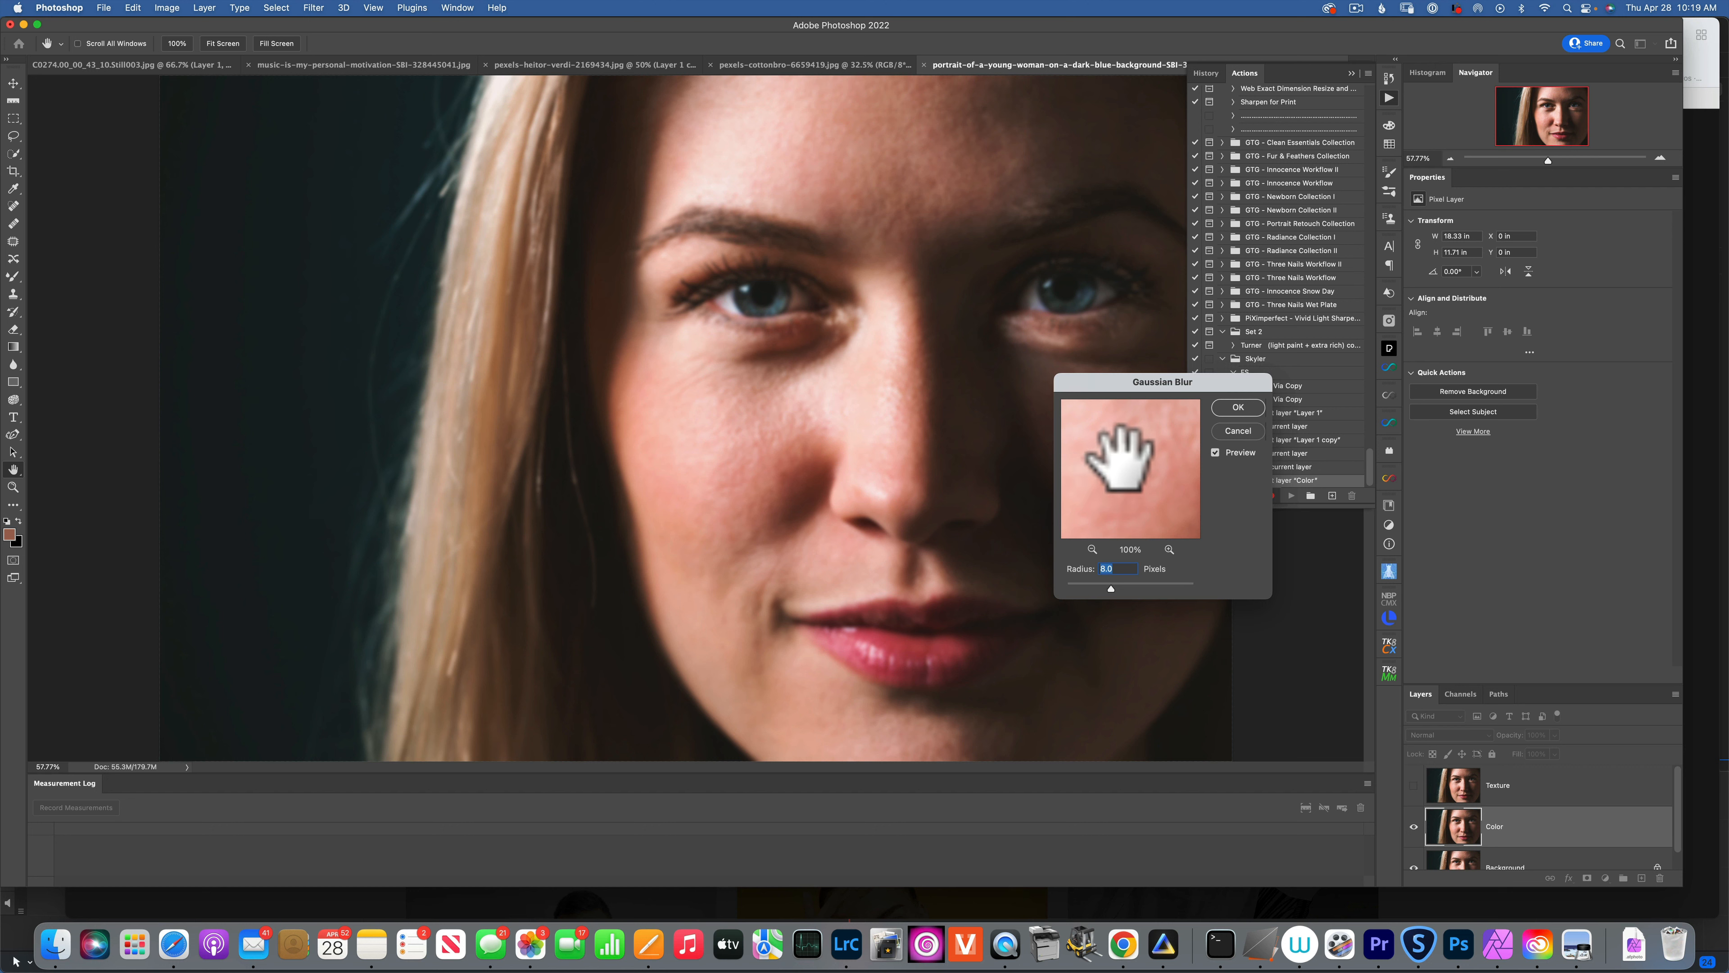
{"action": "left_click", "coordinate": [1238, 409]}
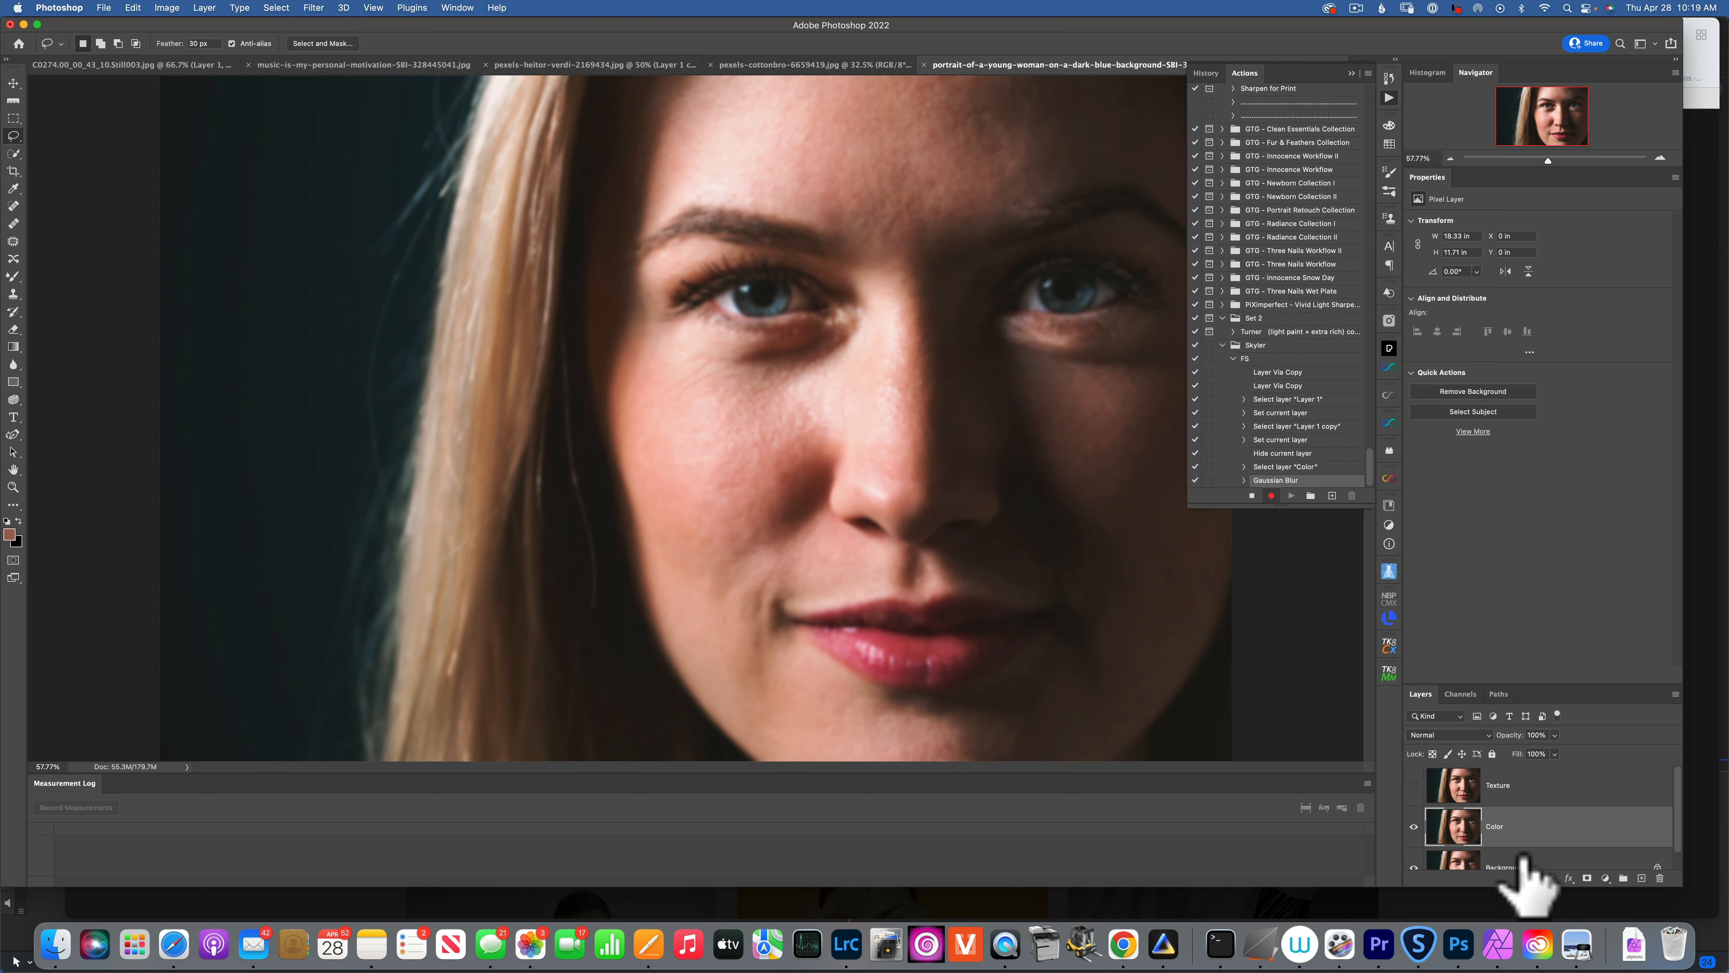
Show and select Texture, then Apply Image subtracting Color at scale 2, offset 128.
{"action": "left_click", "coordinate": [1414, 785]}
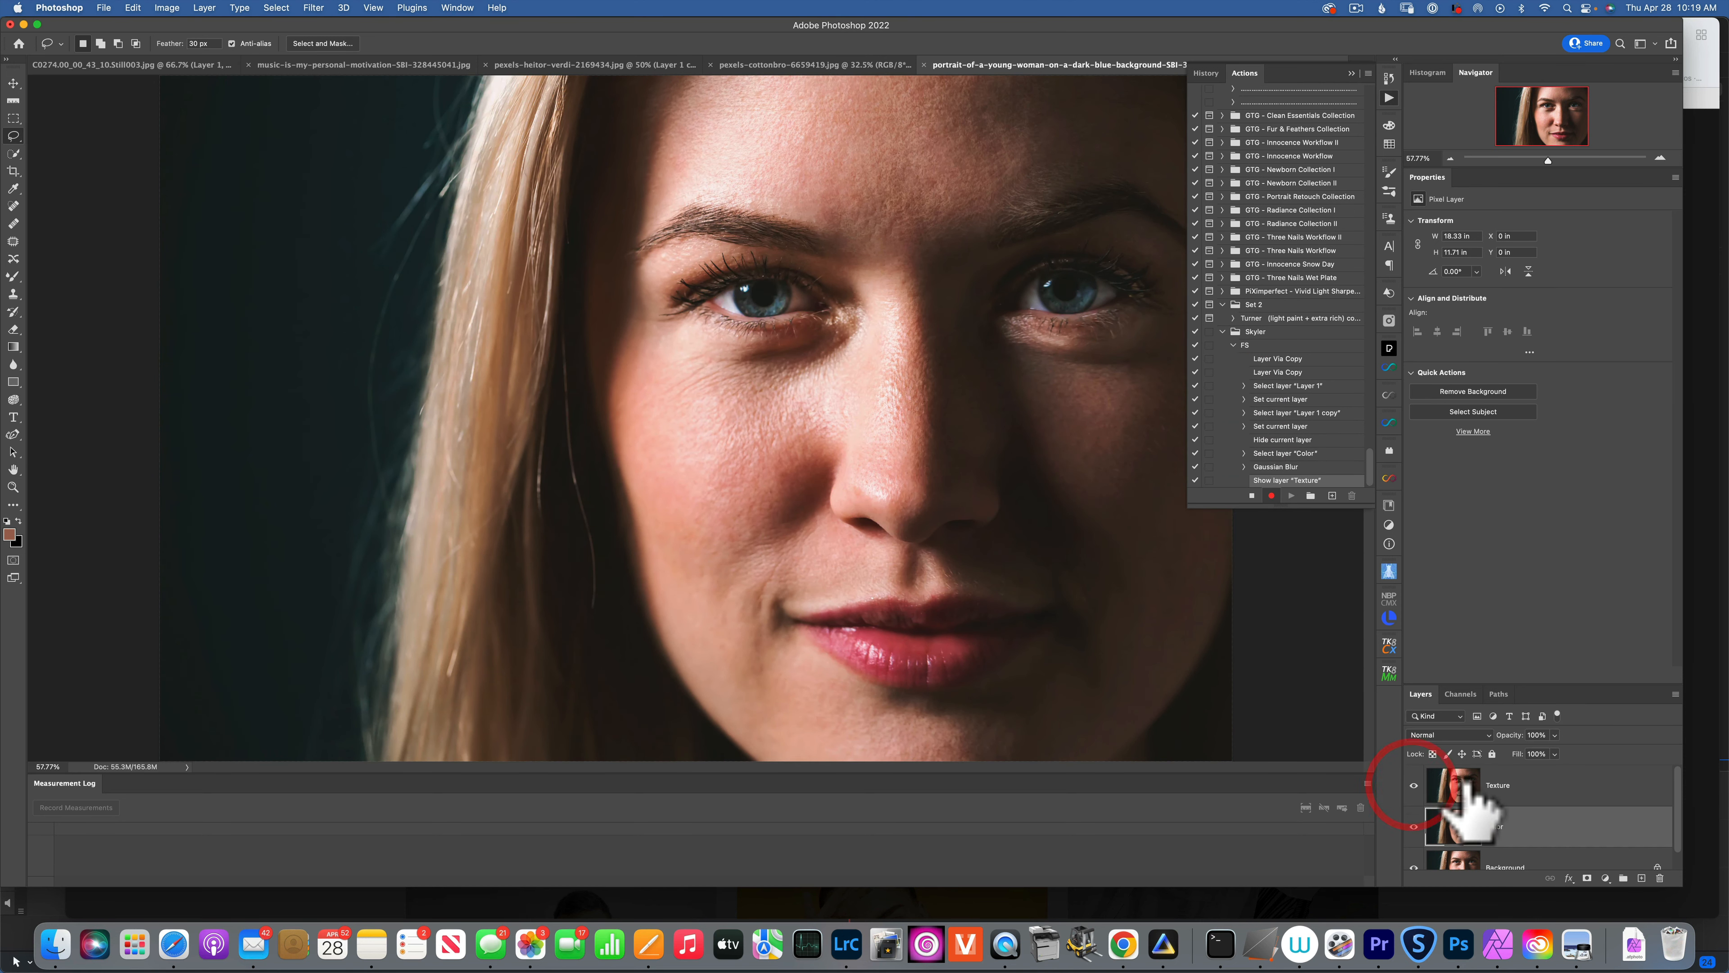
{"action": "left_click", "coordinate": [1452, 786]}
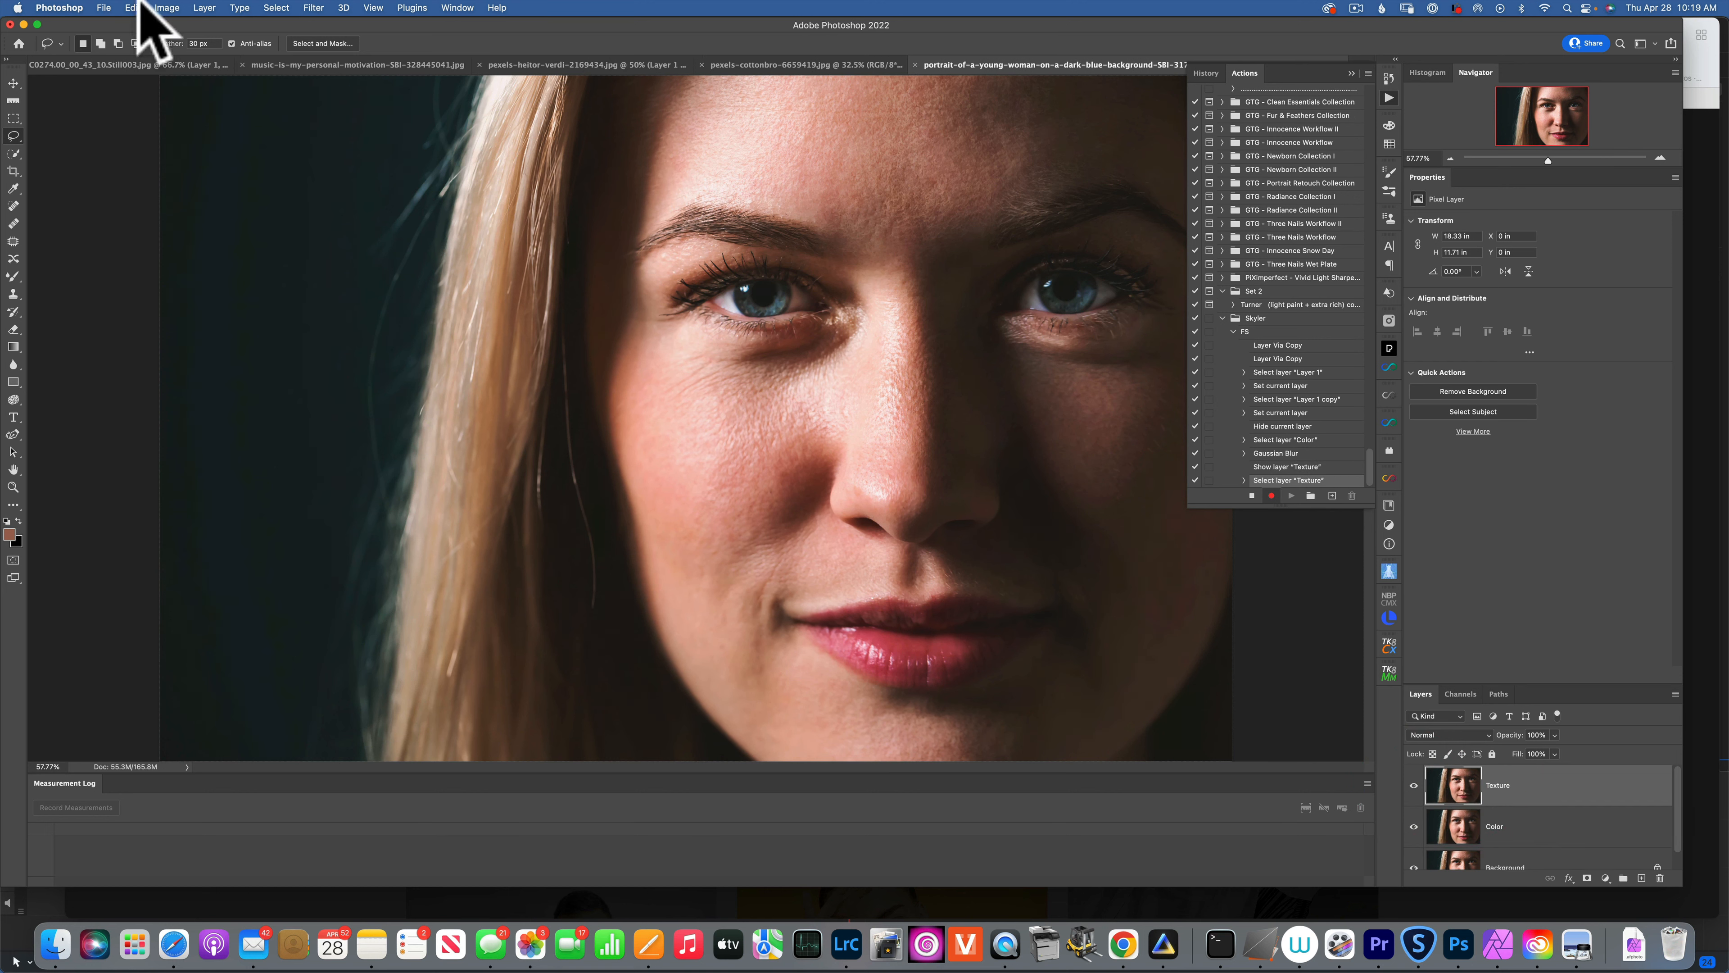
{"action": "left_click", "coordinate": [166, 8]}
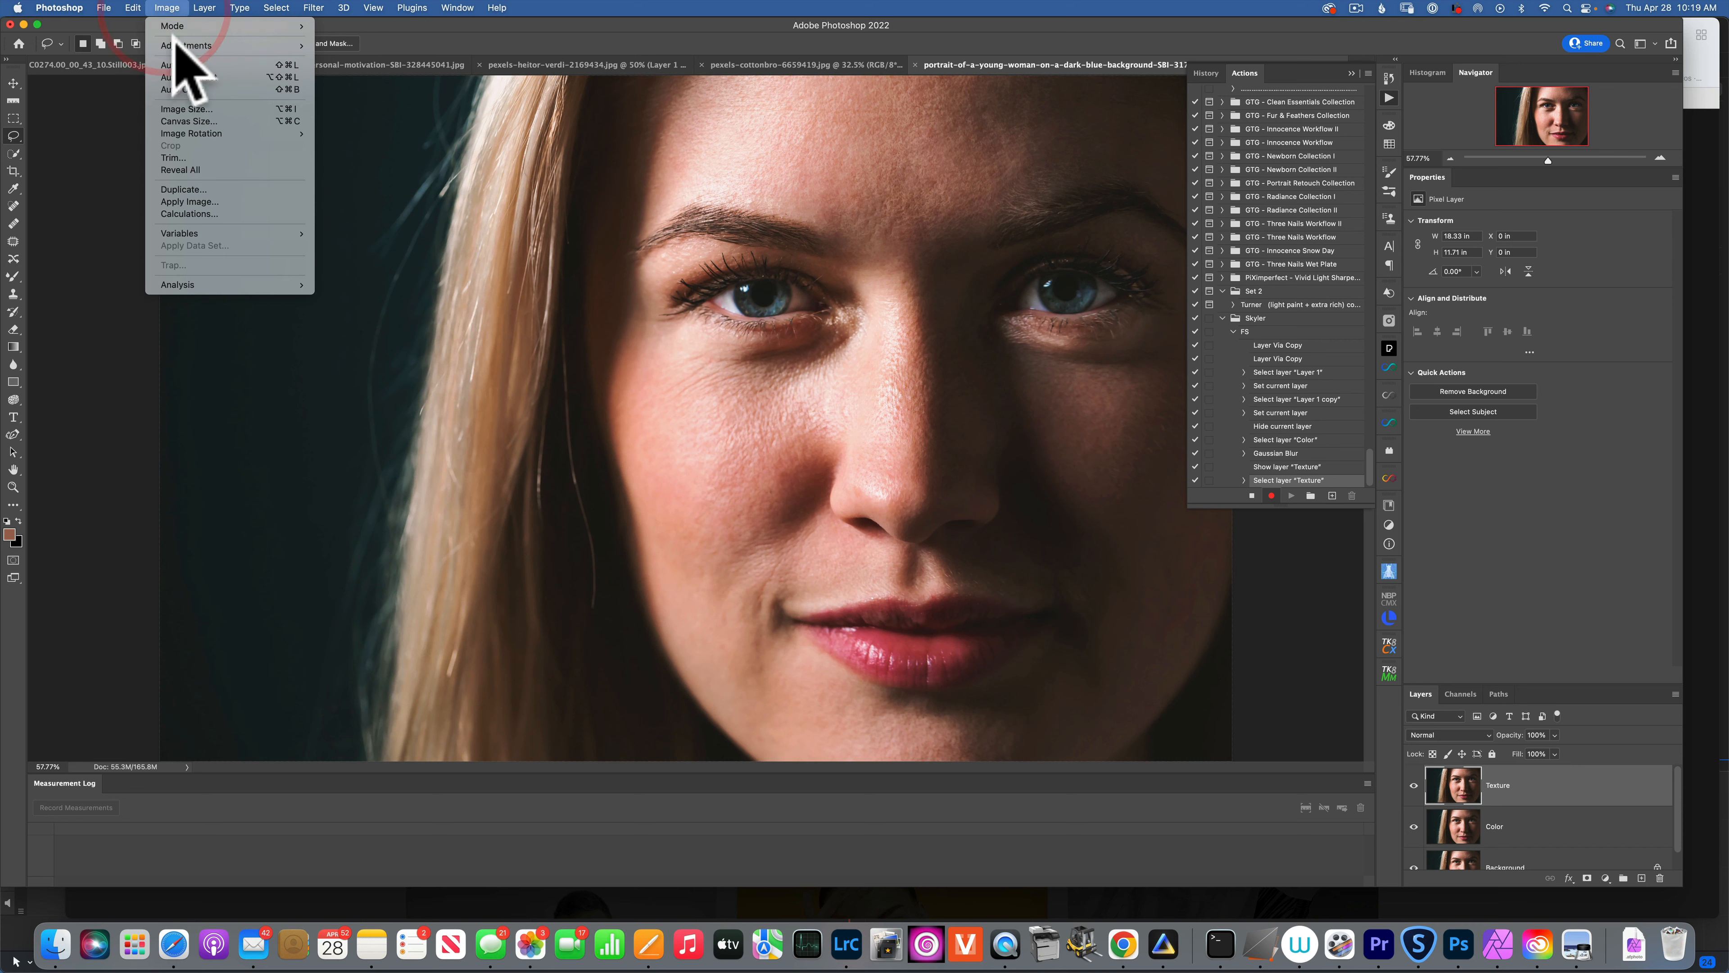
{"action": "left_click", "coordinate": [189, 201]}
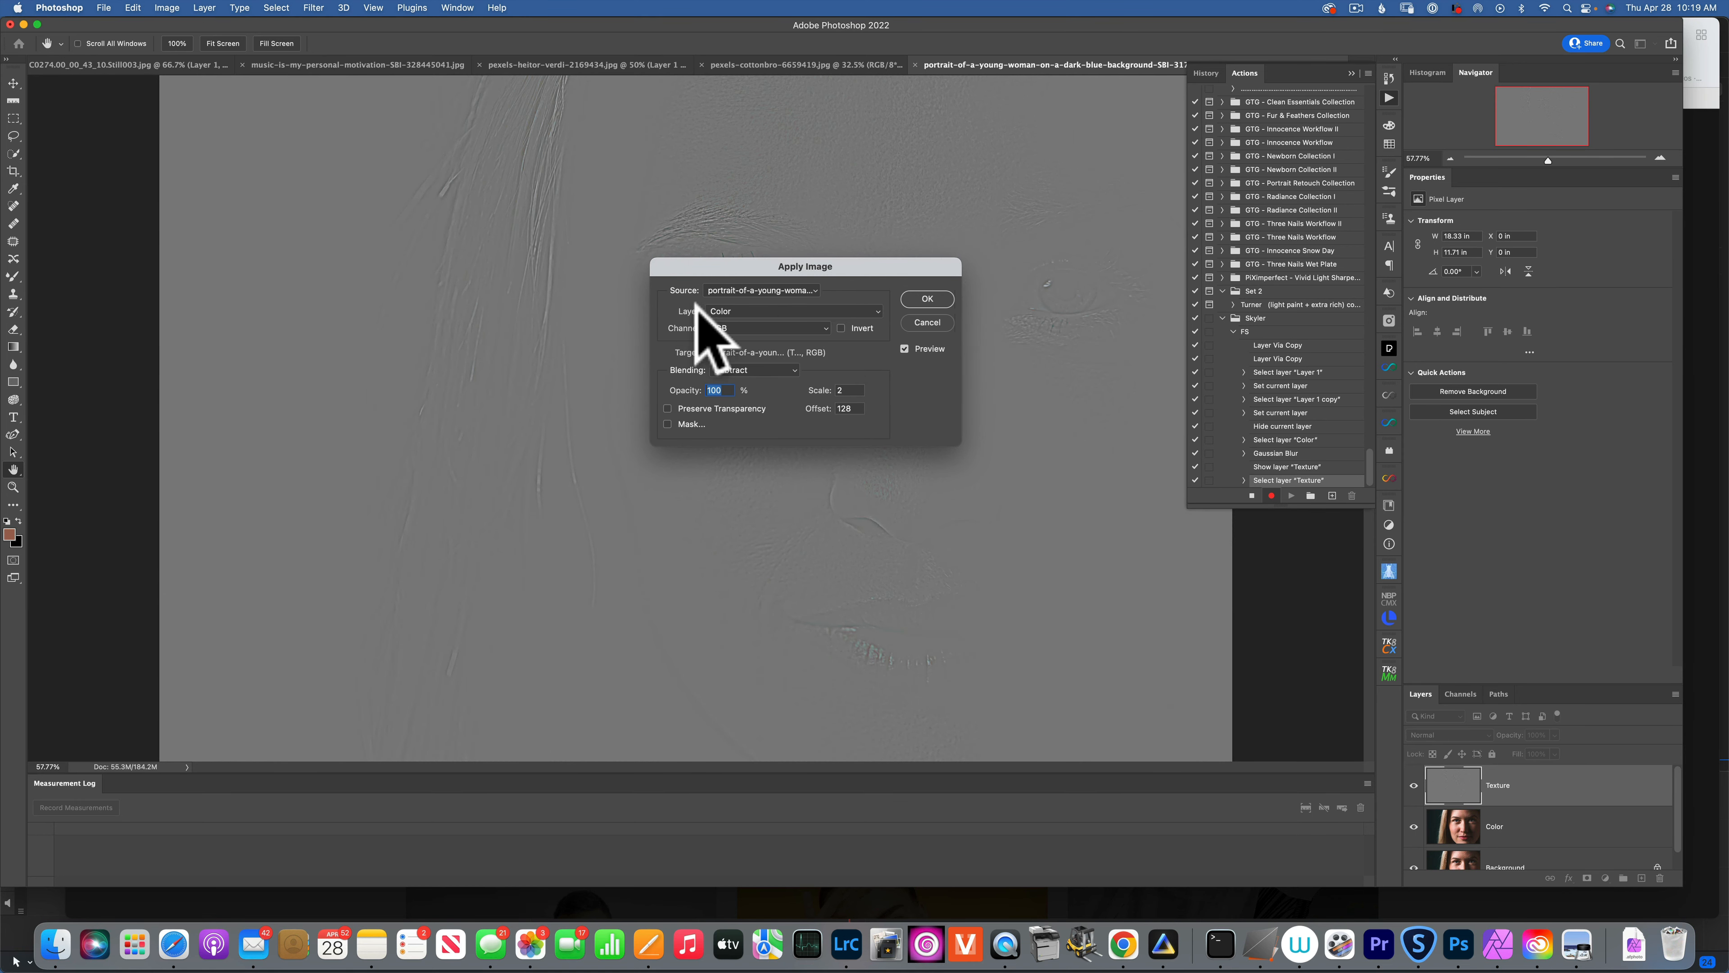
{"action": "left_click", "coordinate": [763, 311]}
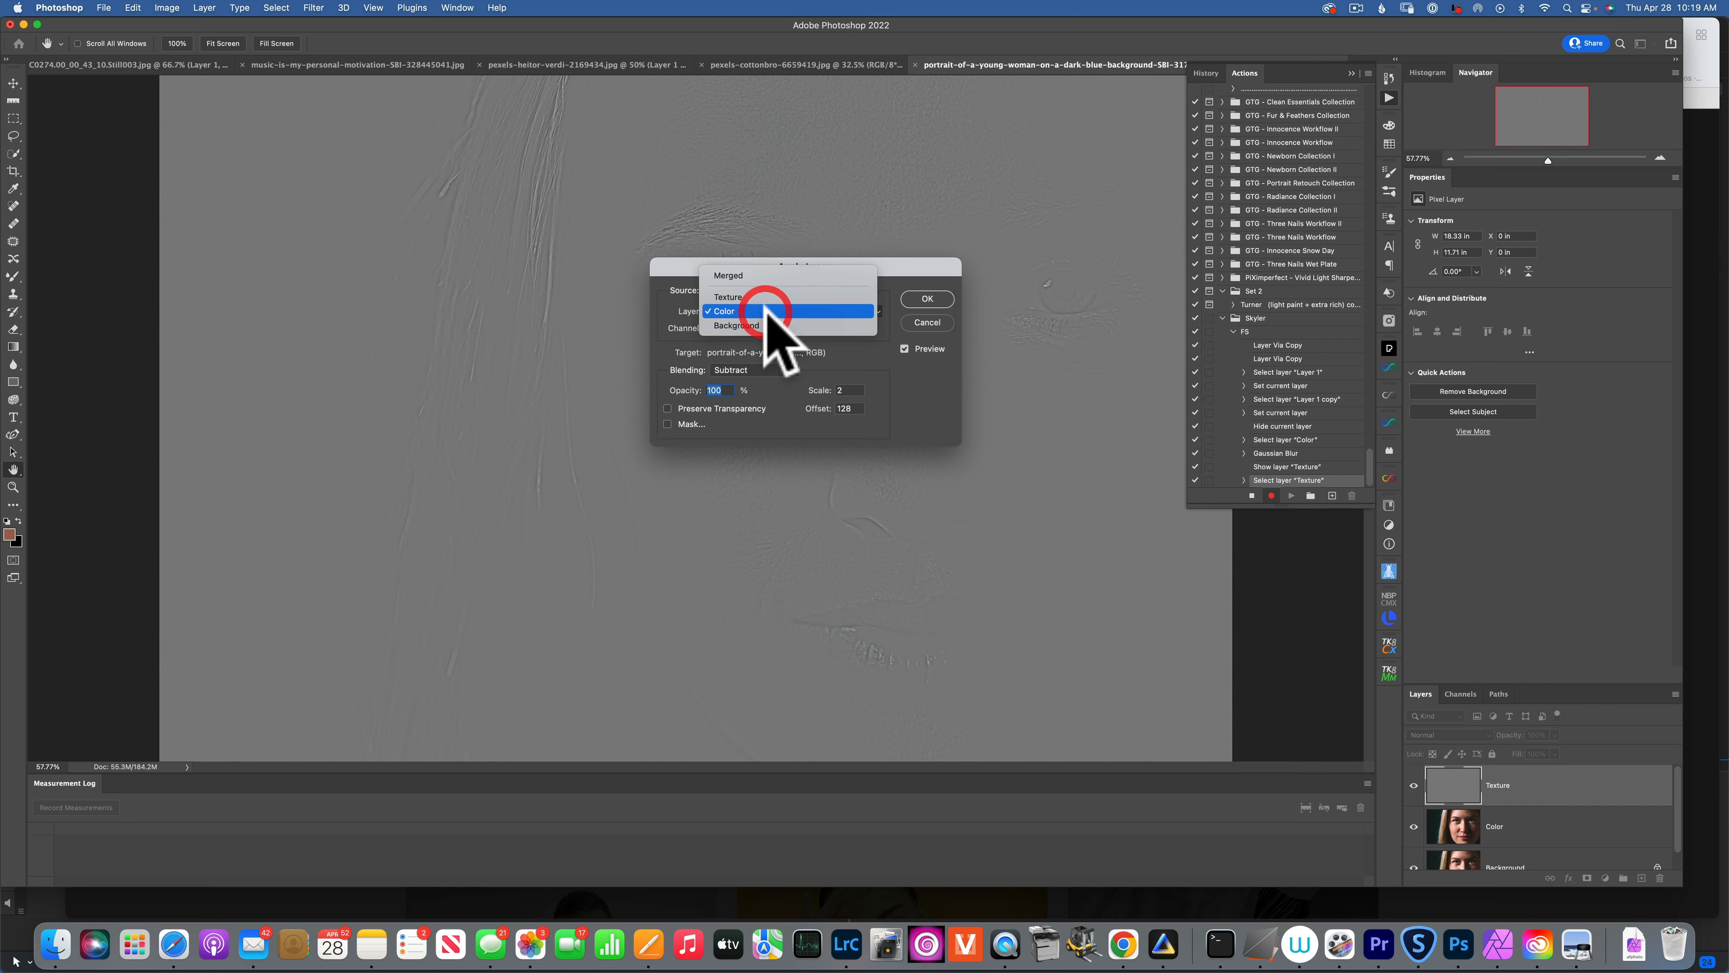
{"action": "left_click", "coordinate": [739, 311]}
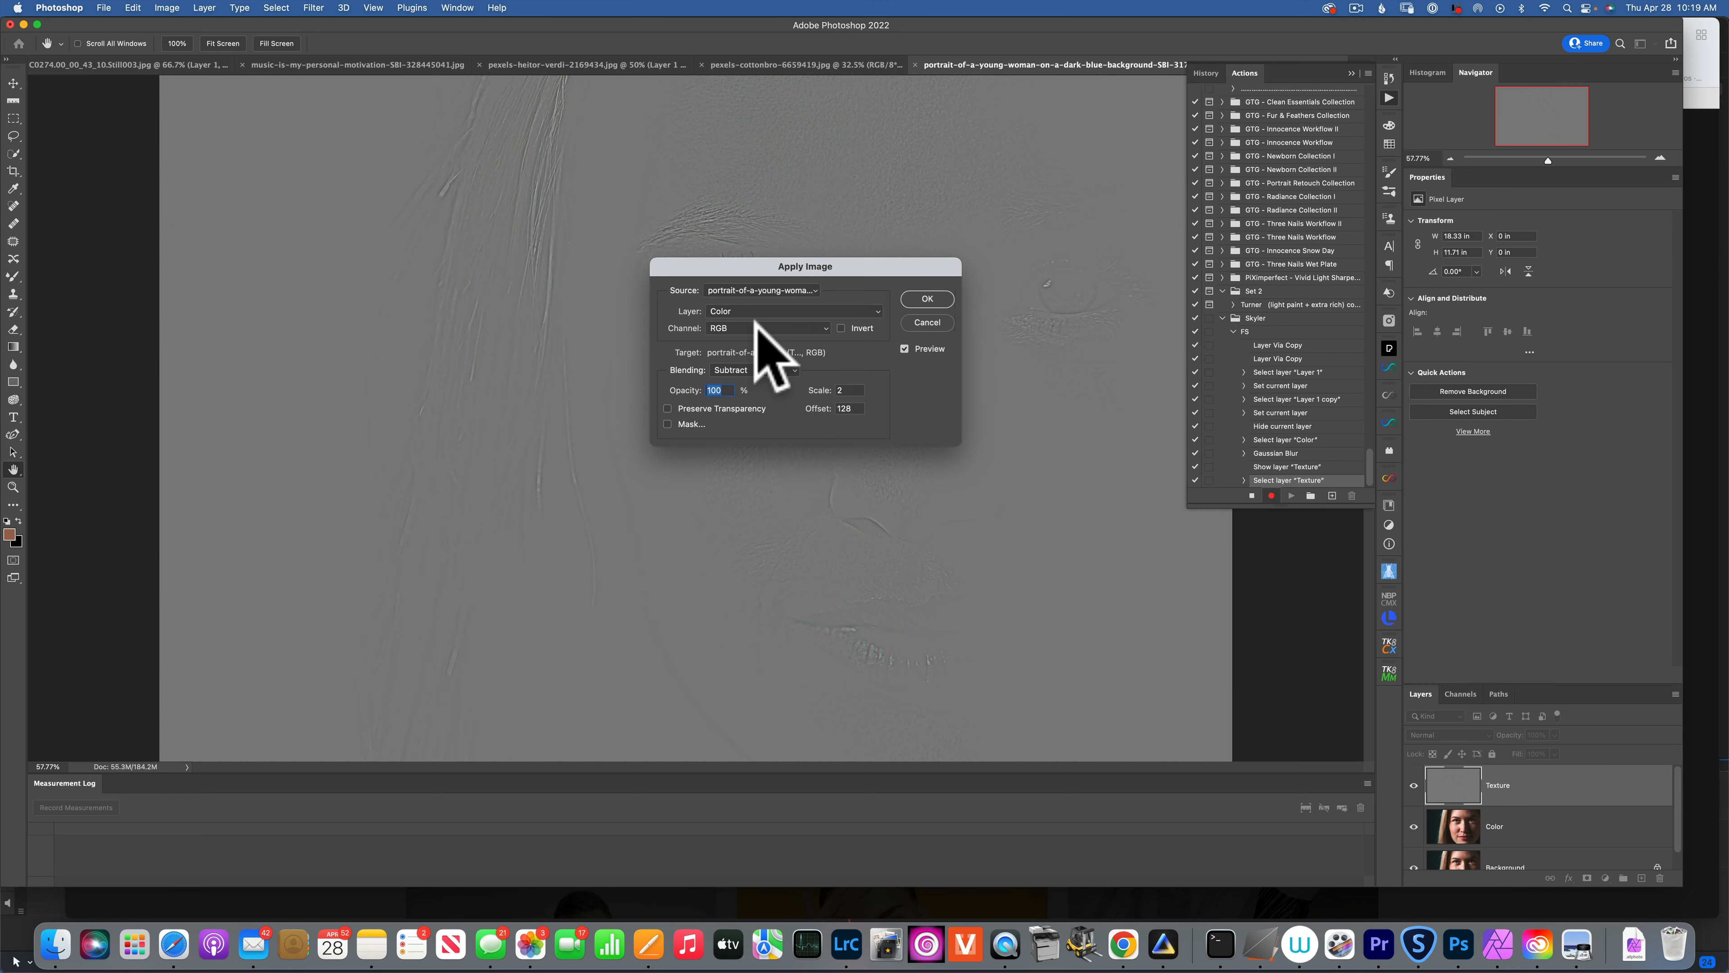
{"action": "left_click", "coordinate": [742, 369]}
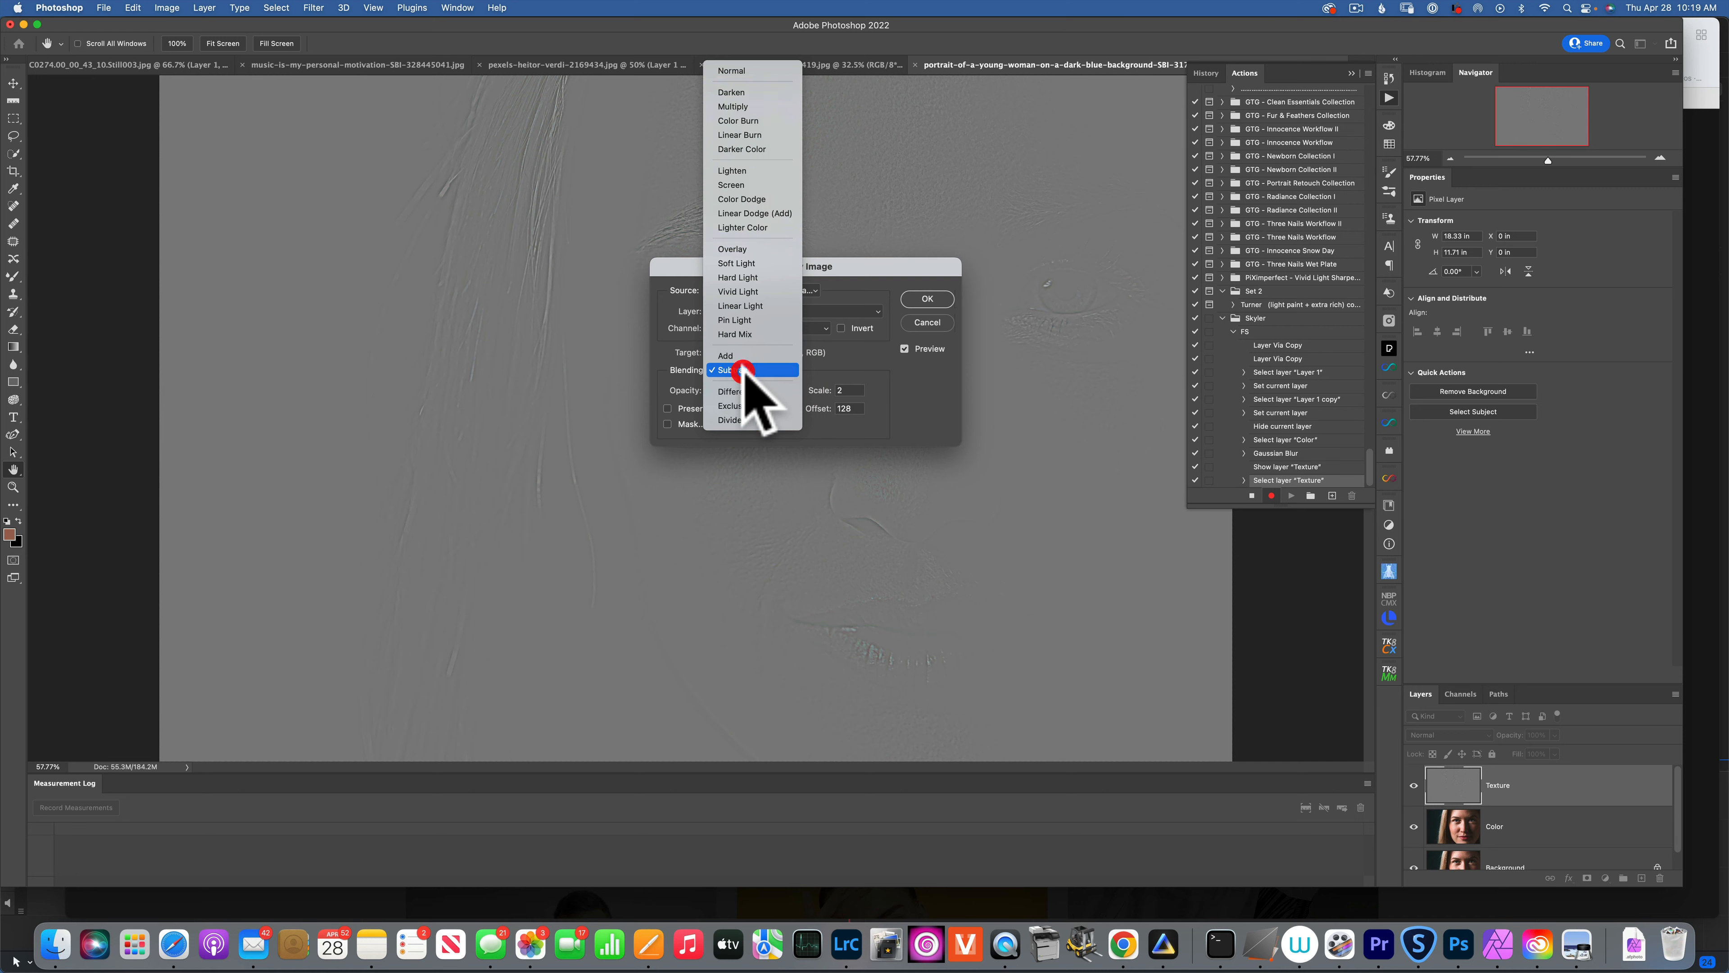
{"action": "left_click", "coordinate": [744, 369]}
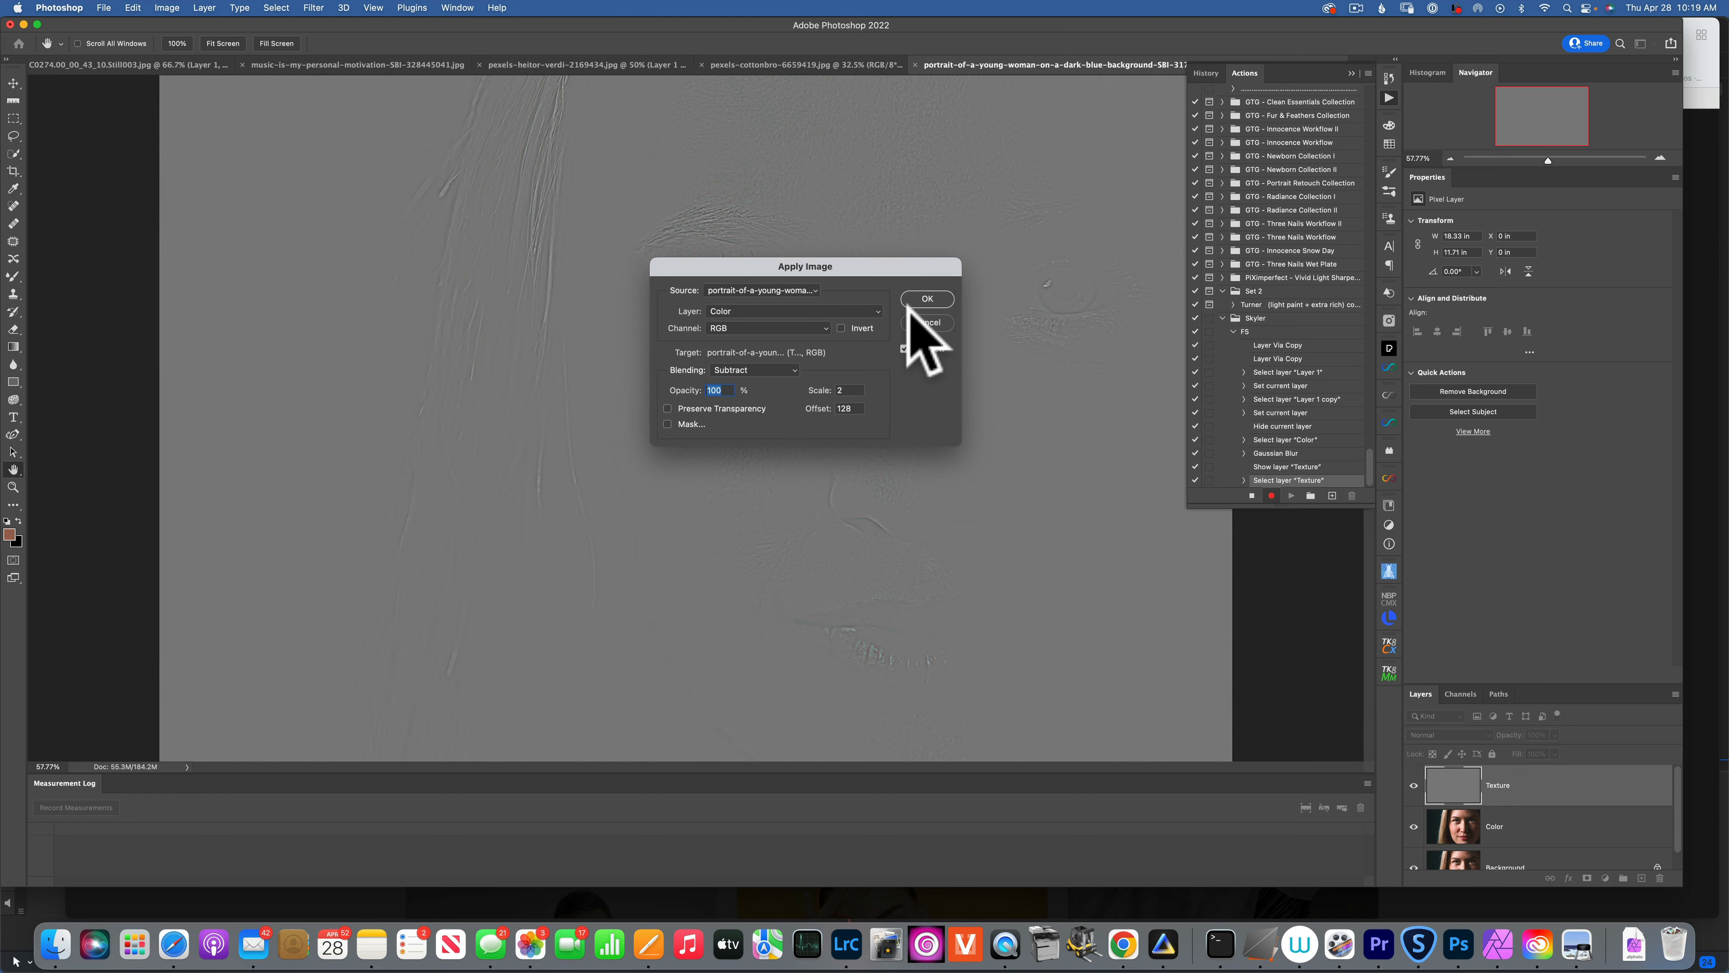
{"action": "left_click", "coordinate": [928, 300]}
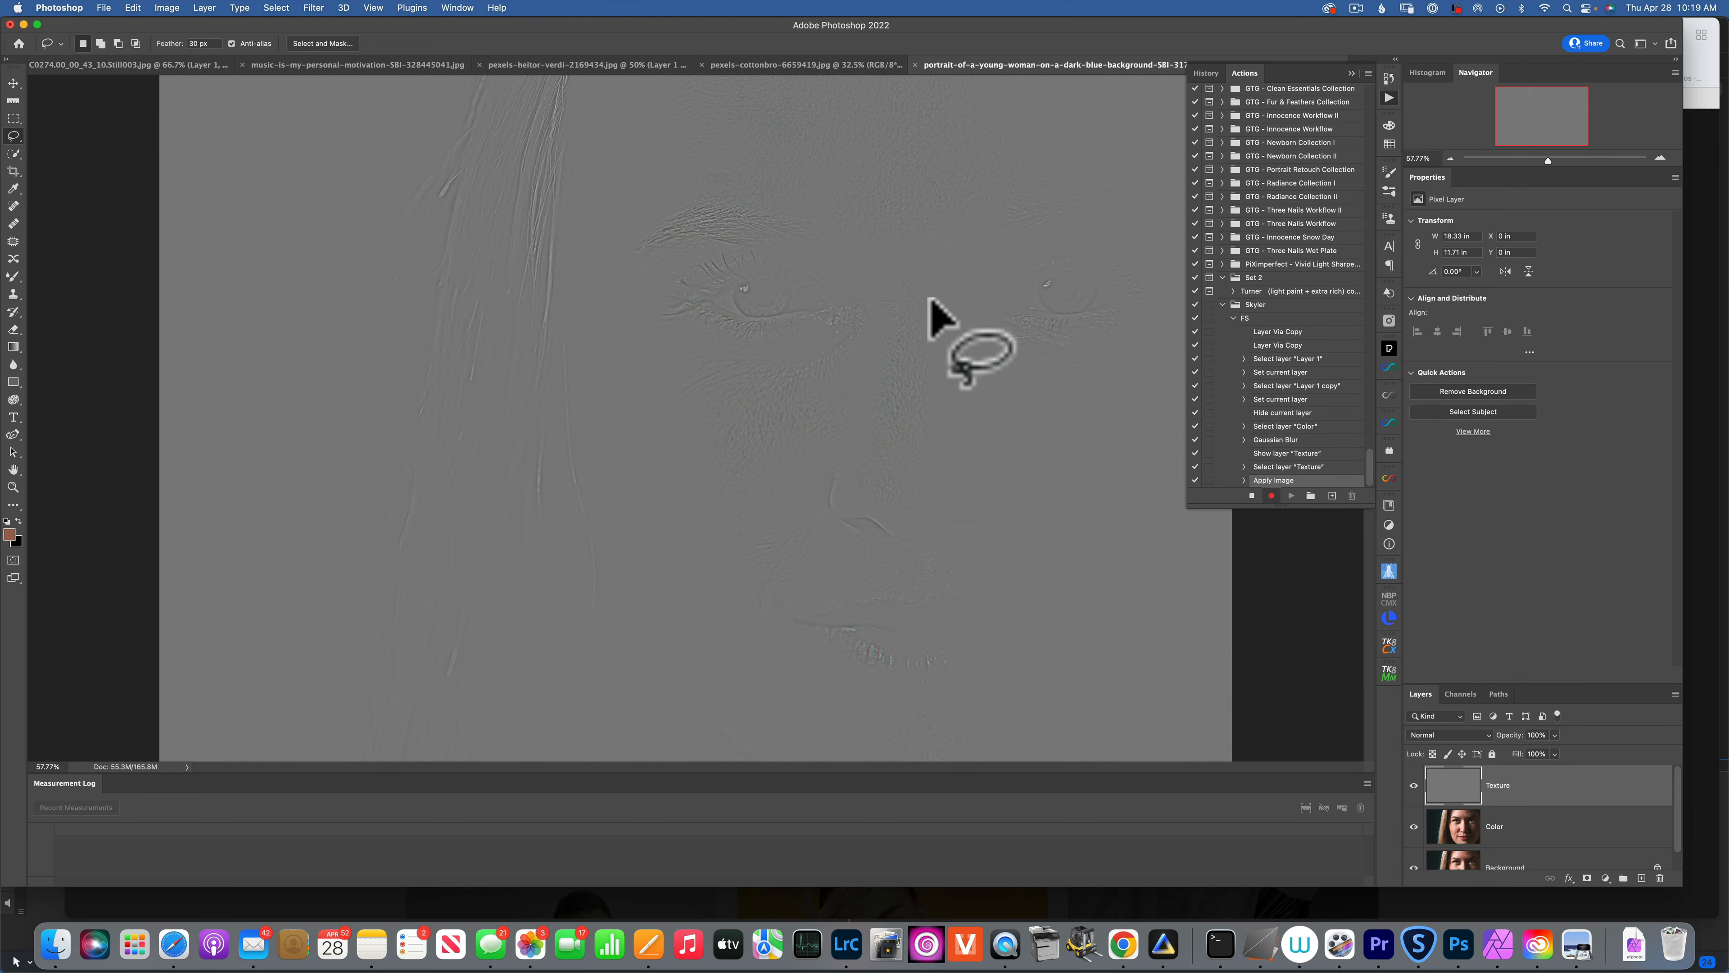
Set Texture to Linear Light, group it with Color as Group 1, and stop recording FS.
{"action": "left_click", "coordinate": [1457, 736]}
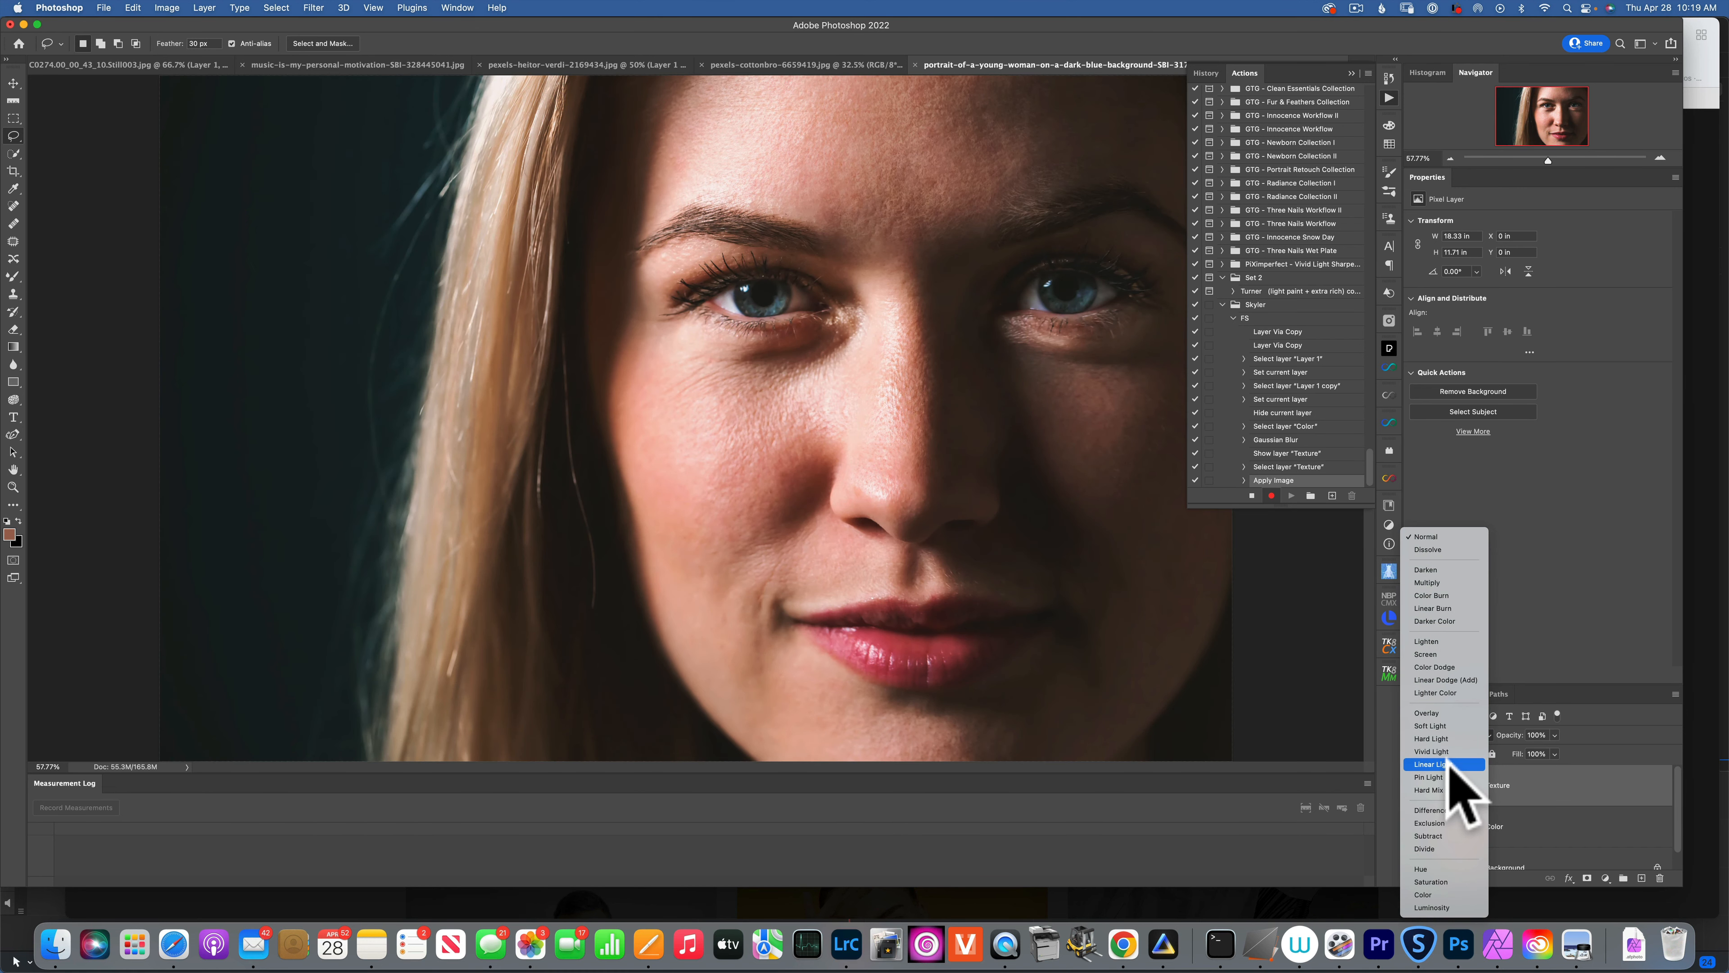
{"action": "left_click", "coordinate": [1442, 764]}
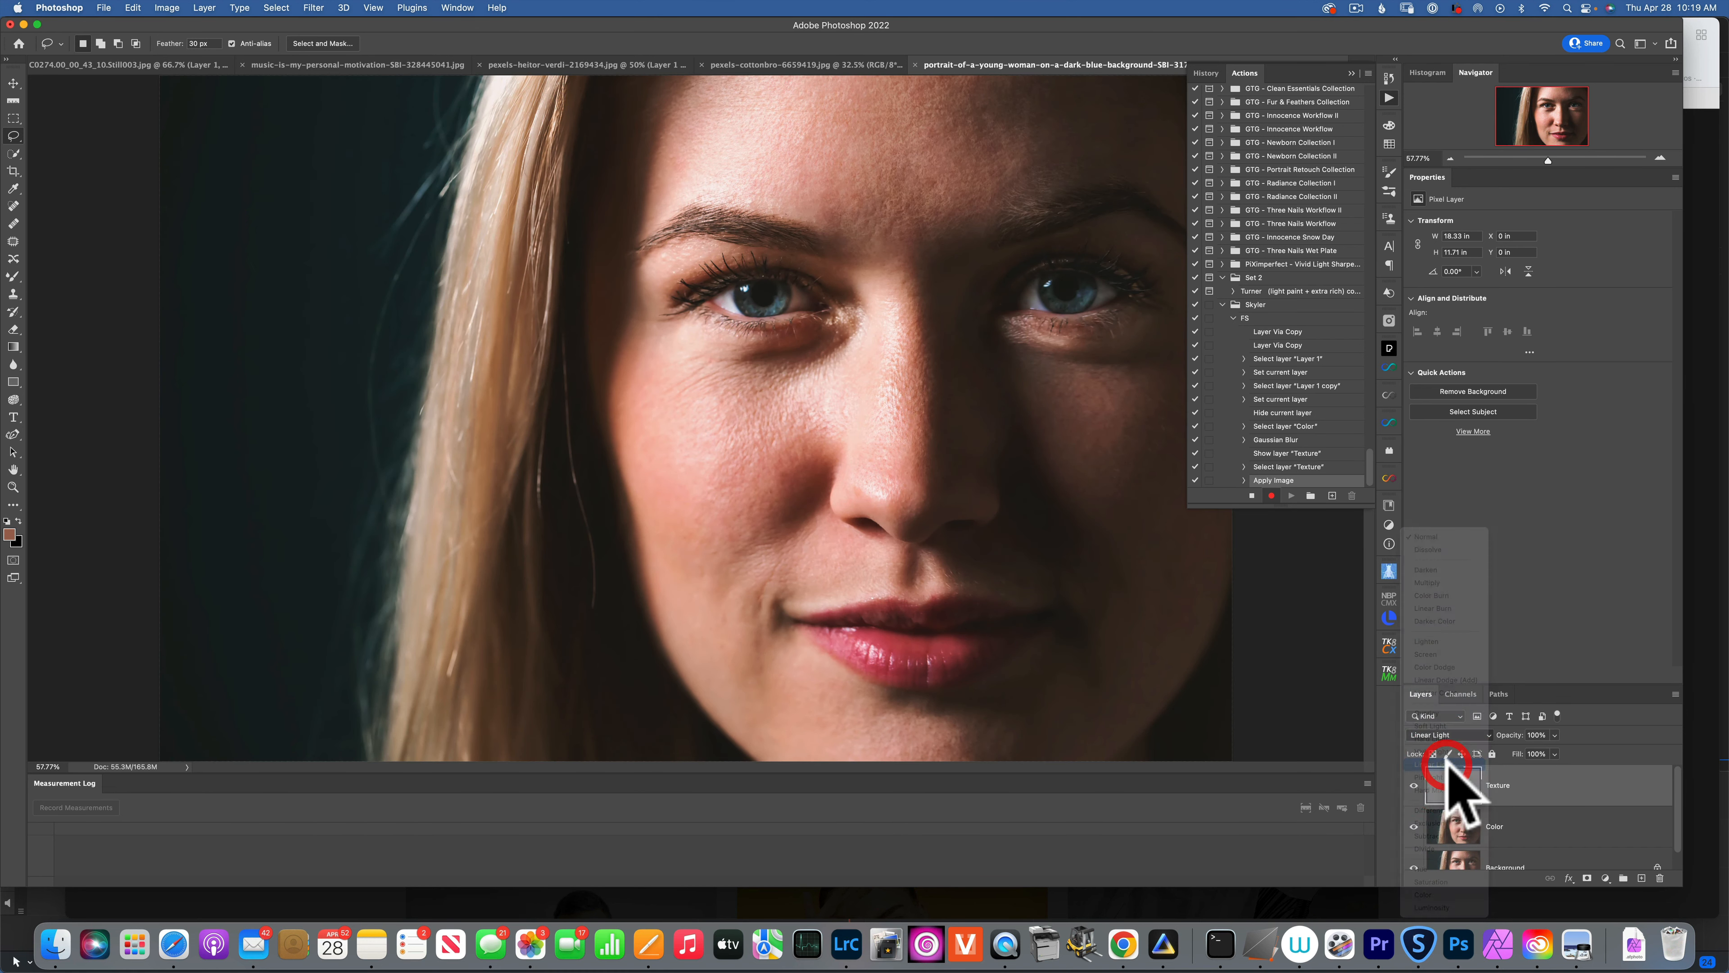
{"action": "left_click", "coordinate": [1536, 789]}
{"action": "left_click", "coordinate": [1523, 828], "text": "shift"}
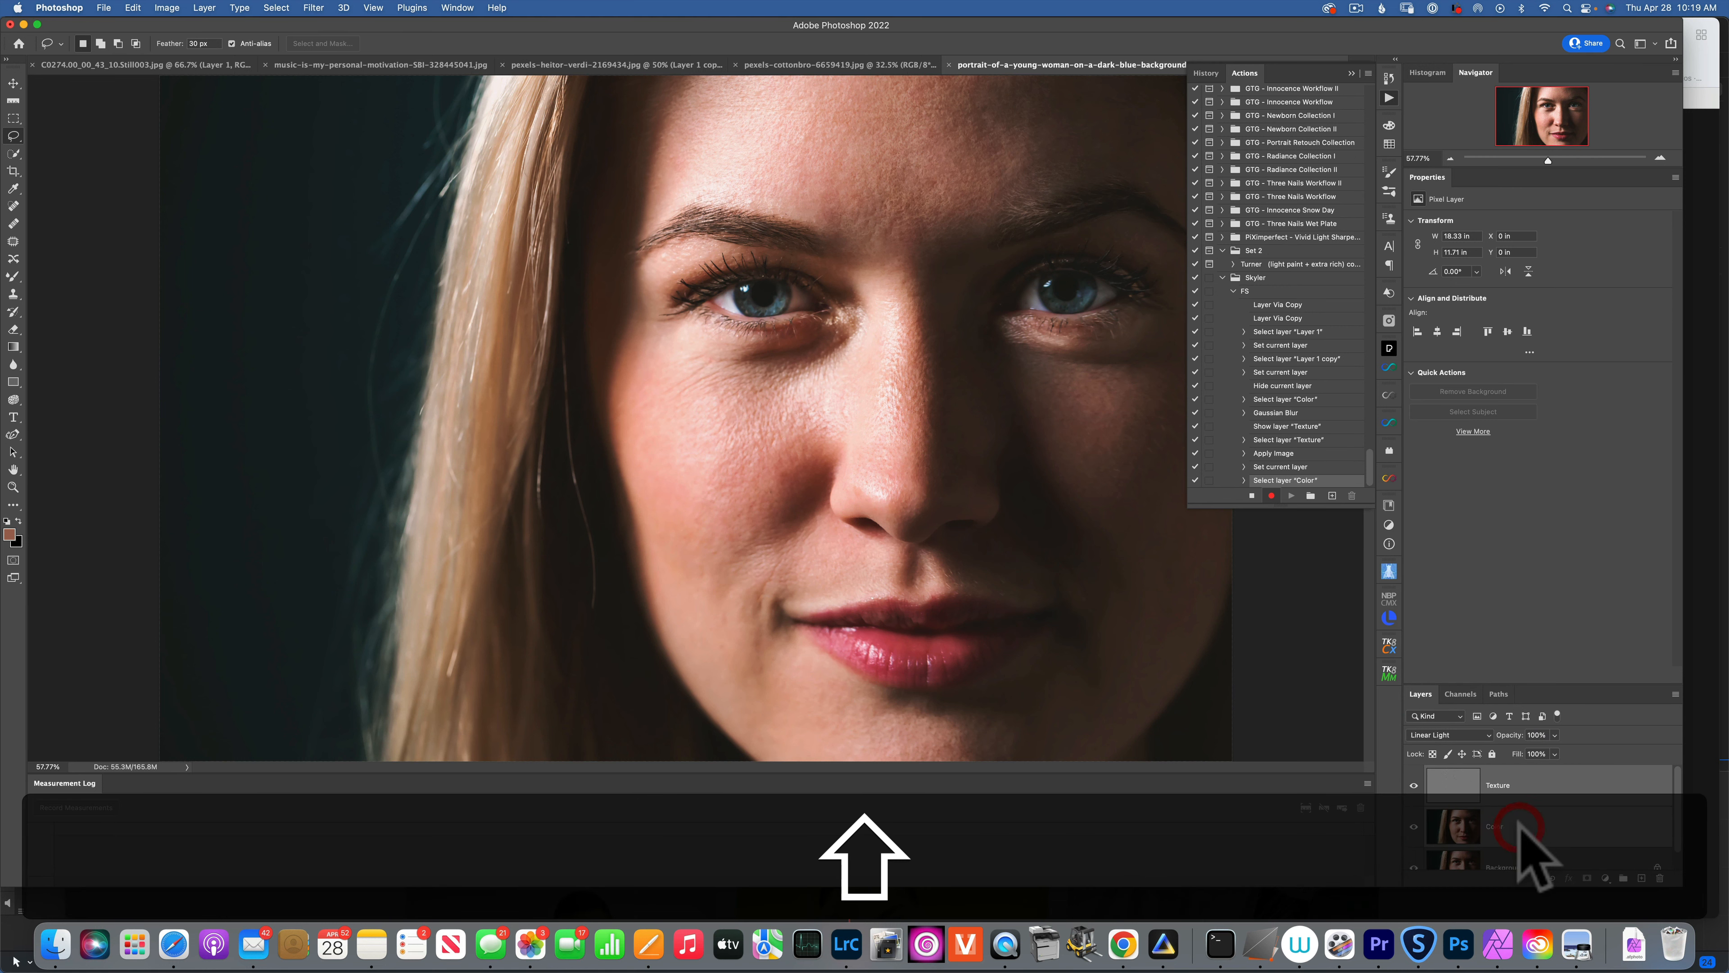
{"action": "key", "text": "super+g"}
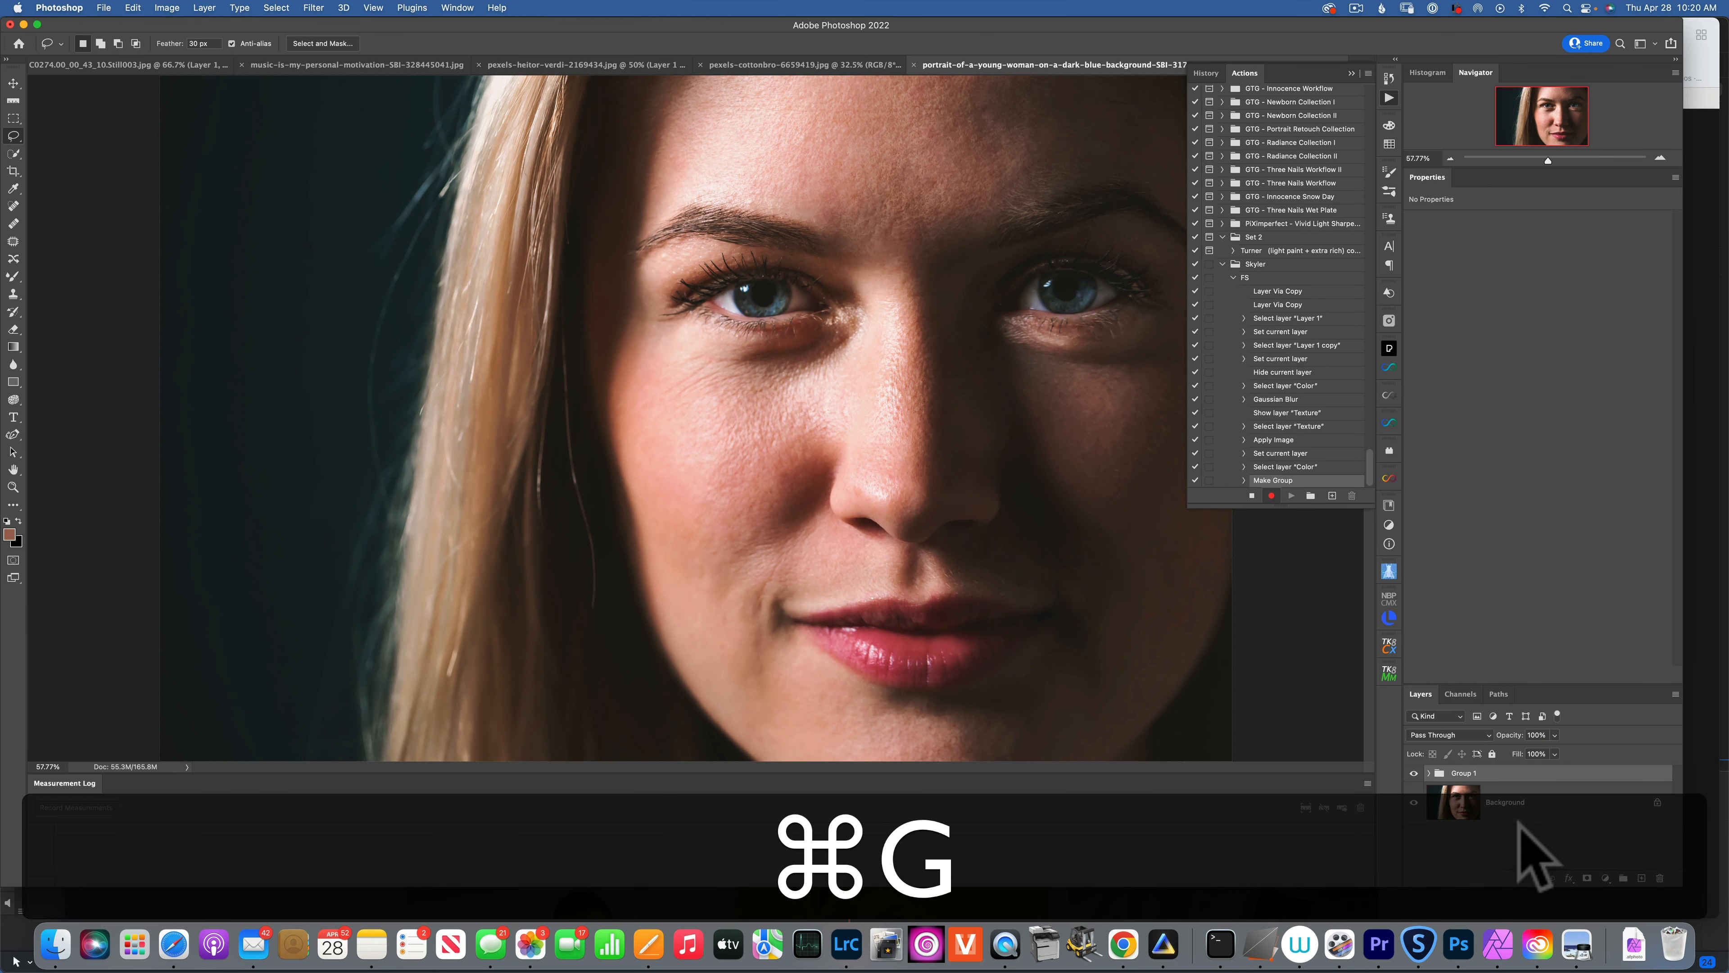
{"action": "left_click", "coordinate": [1252, 496]}
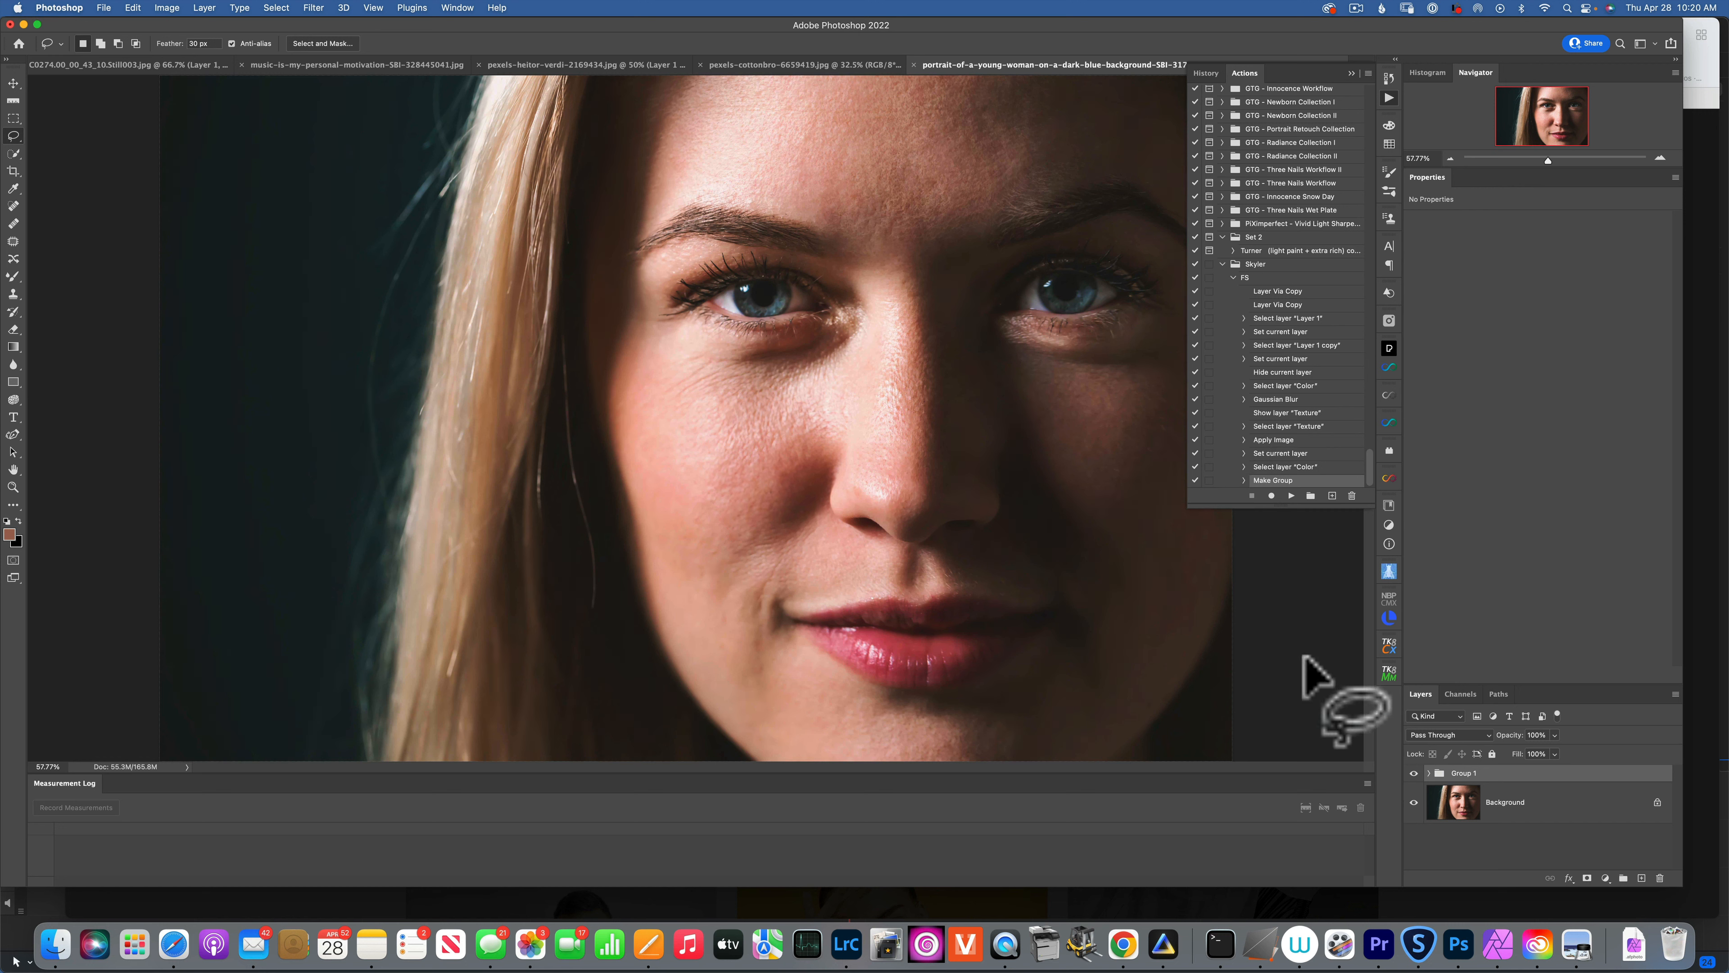
{"action": "left_click", "coordinate": [1351, 71]}
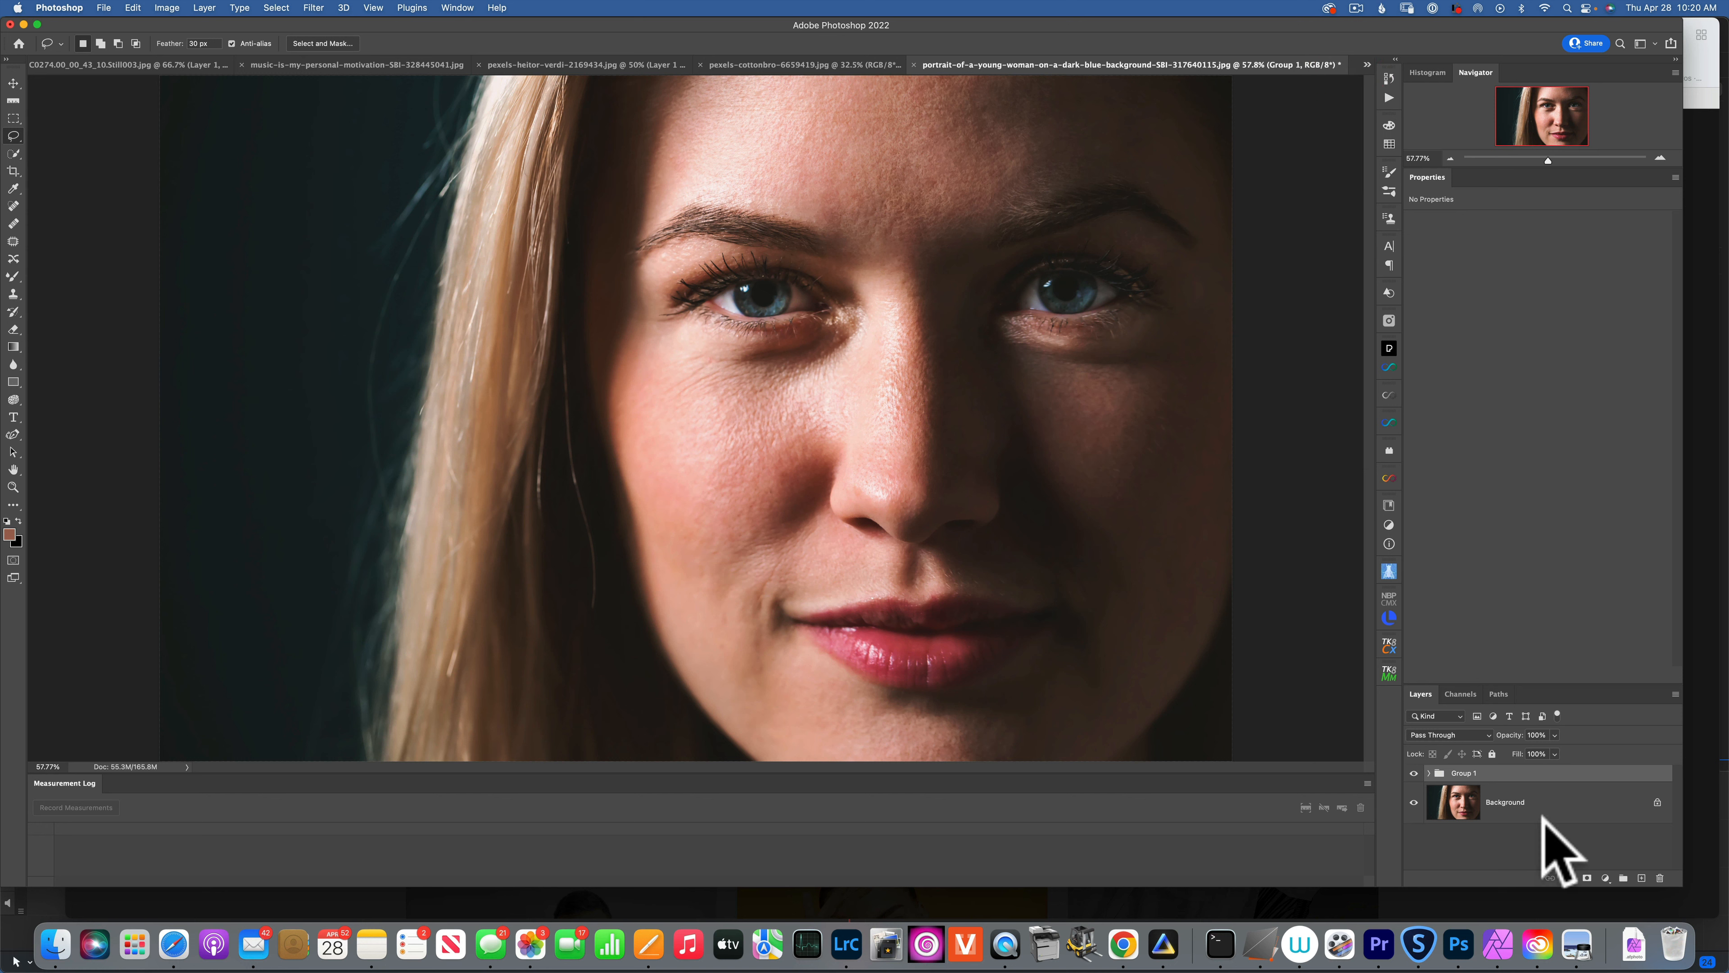
Expand Group 1, select its Color layer, and lasso the left cheek beside the nose.
{"action": "left_click", "coordinate": [1431, 773]}
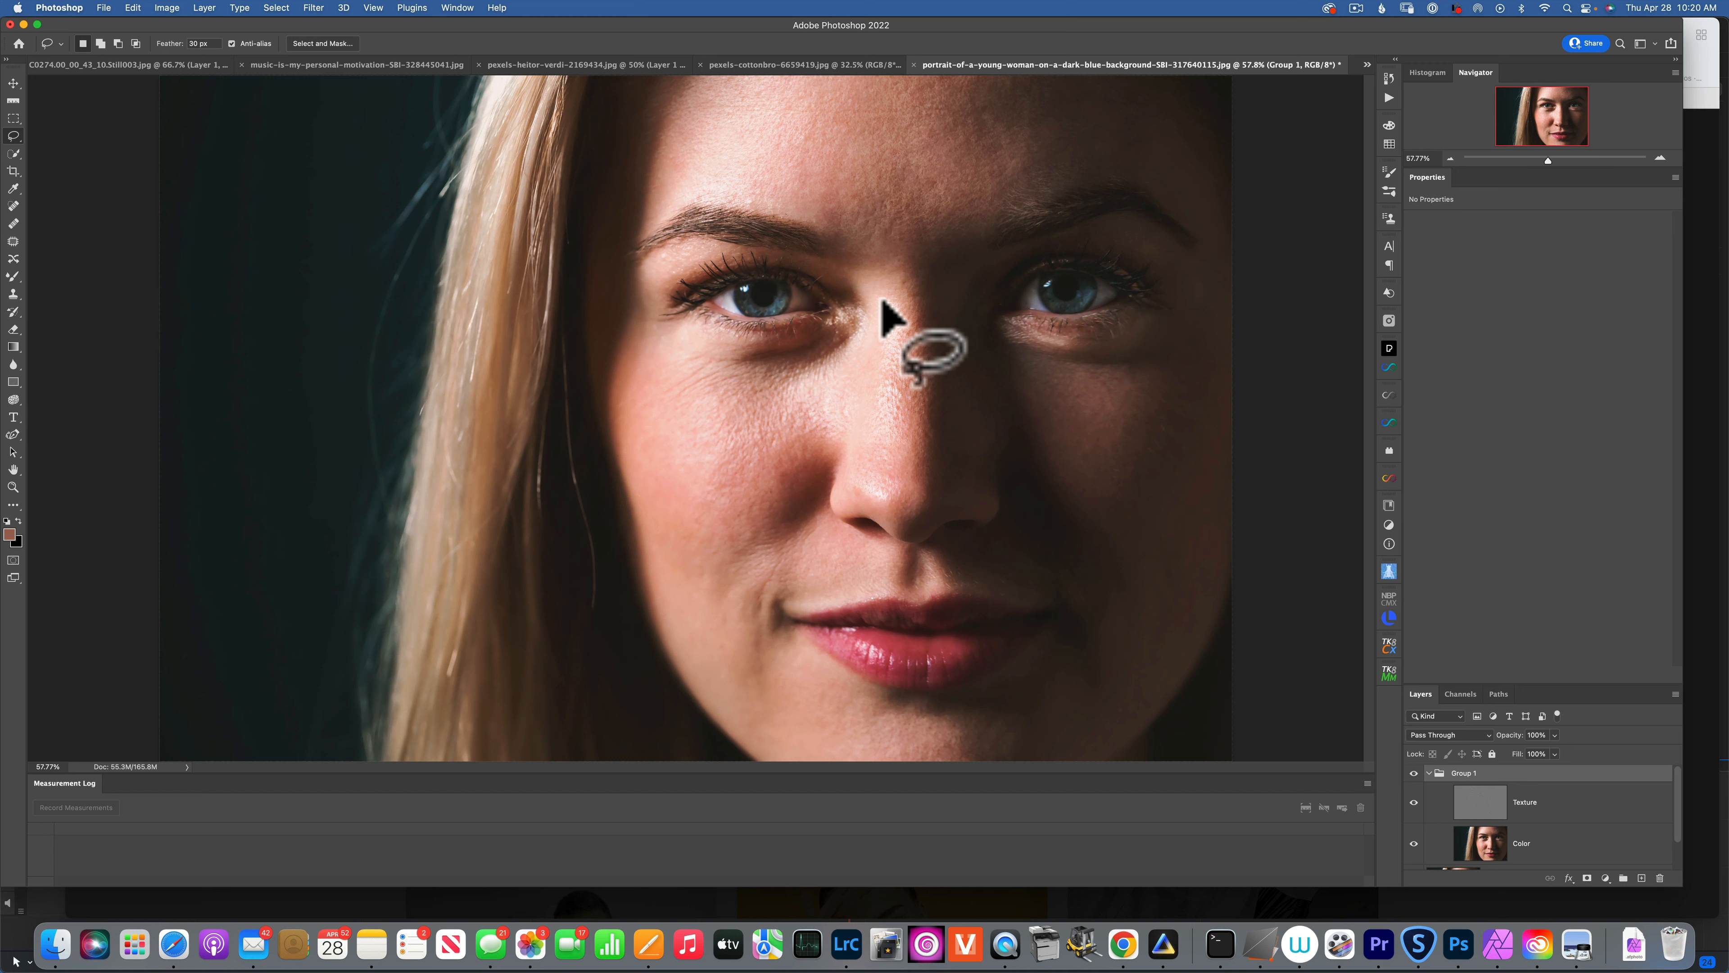
{"action": "scroll", "coordinate": [1486, 811], "scroll_direction": "down", "scroll_amount": 1}
{"action": "left_click", "coordinate": [1485, 809]}
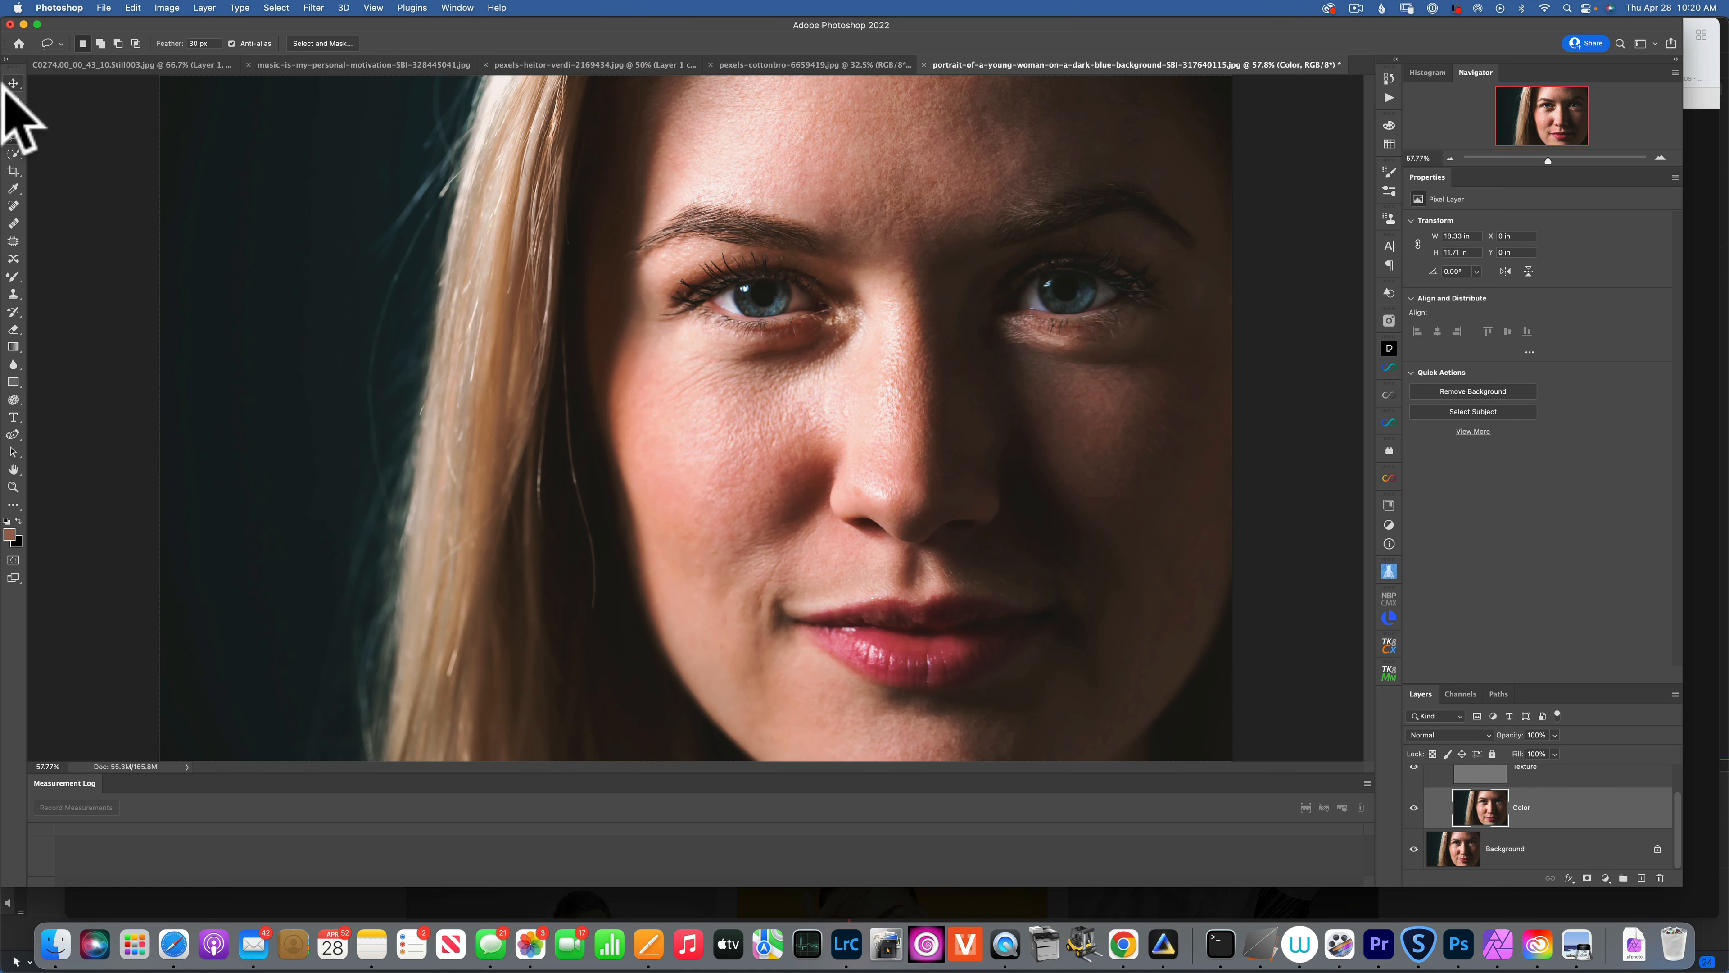
{"action": "left_click", "coordinate": [11, 136]}
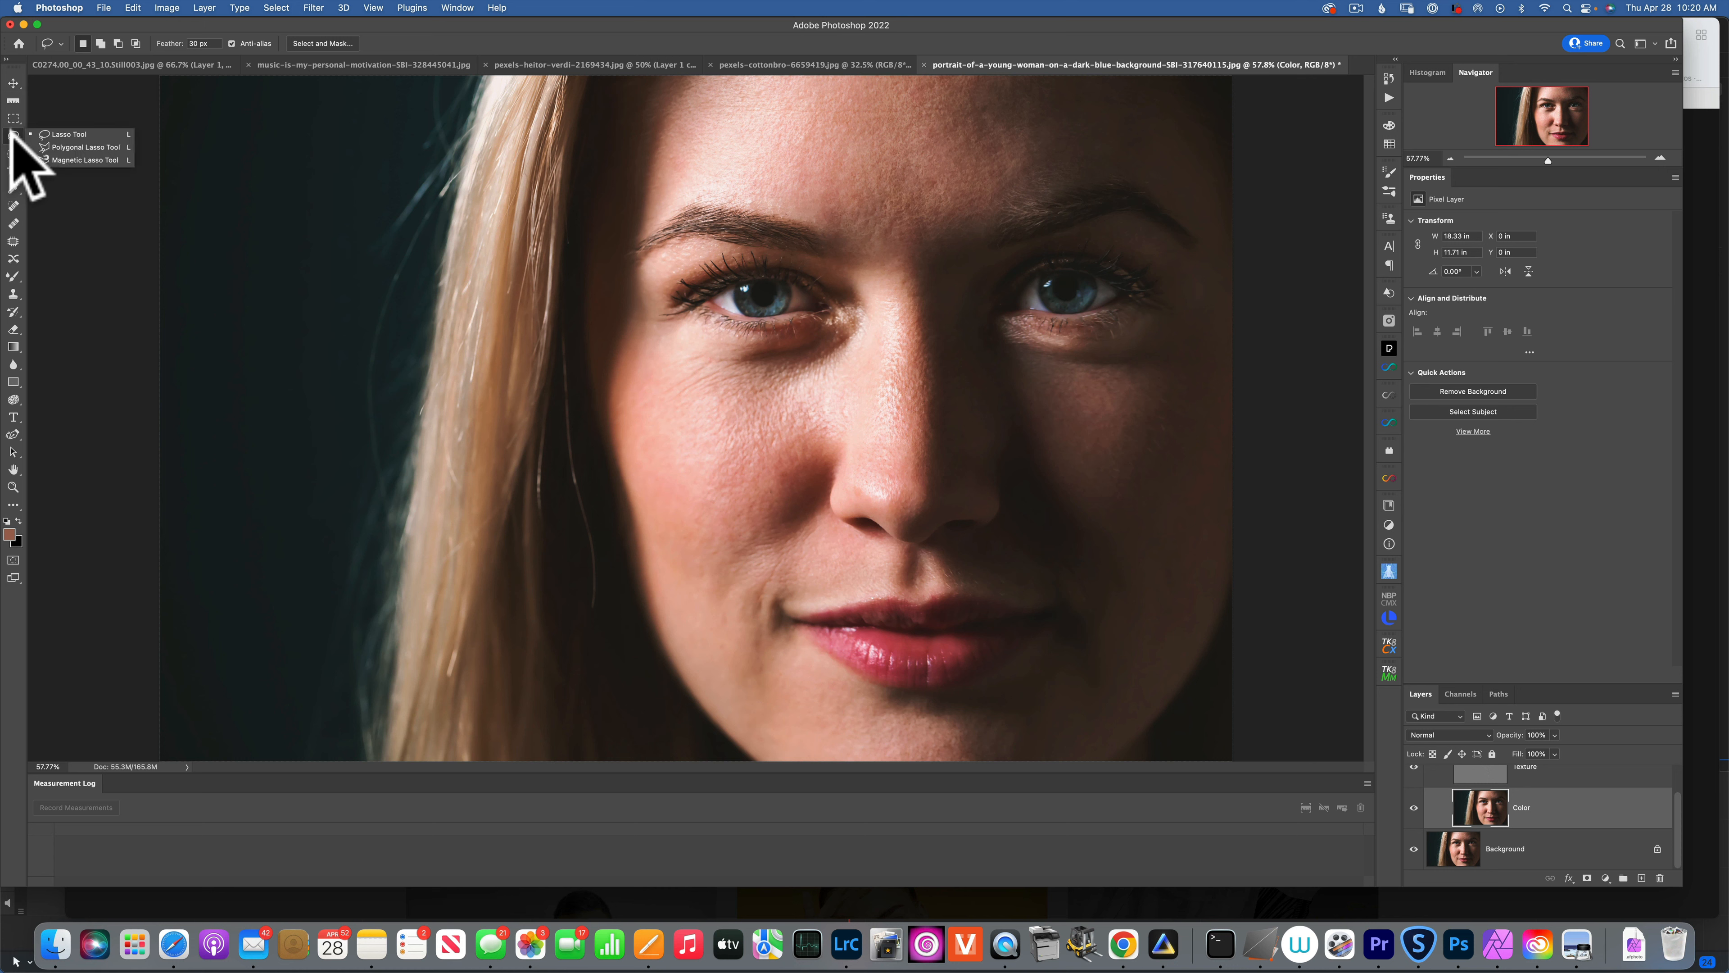
{"action": "left_click", "coordinate": [80, 133]}
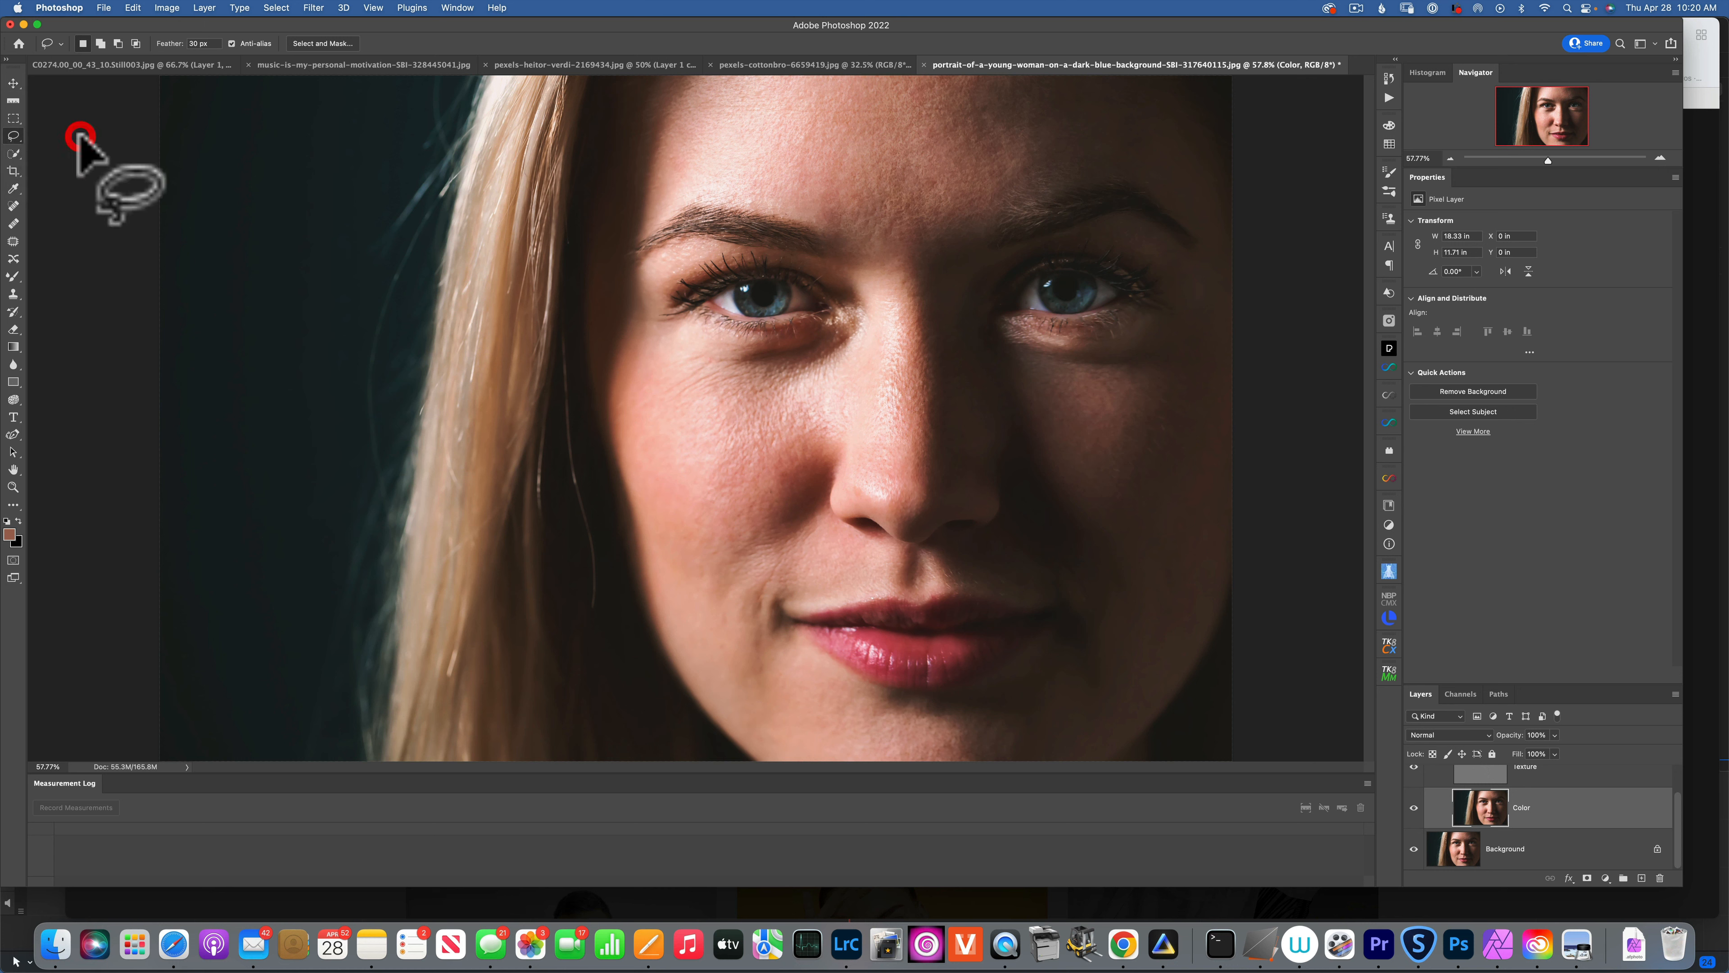
{"action": "mouse_move", "coordinate": [638, 438]}
{"action": "left_mouse_down"}
{"action": "mouse_move", "coordinate": [642, 378]}
{"action": "mouse_move", "coordinate": [741, 362]}
{"action": "mouse_move", "coordinate": [805, 455]}
{"action": "mouse_move", "coordinate": [757, 527]}
{"action": "mouse_move", "coordinate": [705, 548]}
{"action": "mouse_move", "coordinate": [663, 518]}
{"action": "left_mouse_up"}
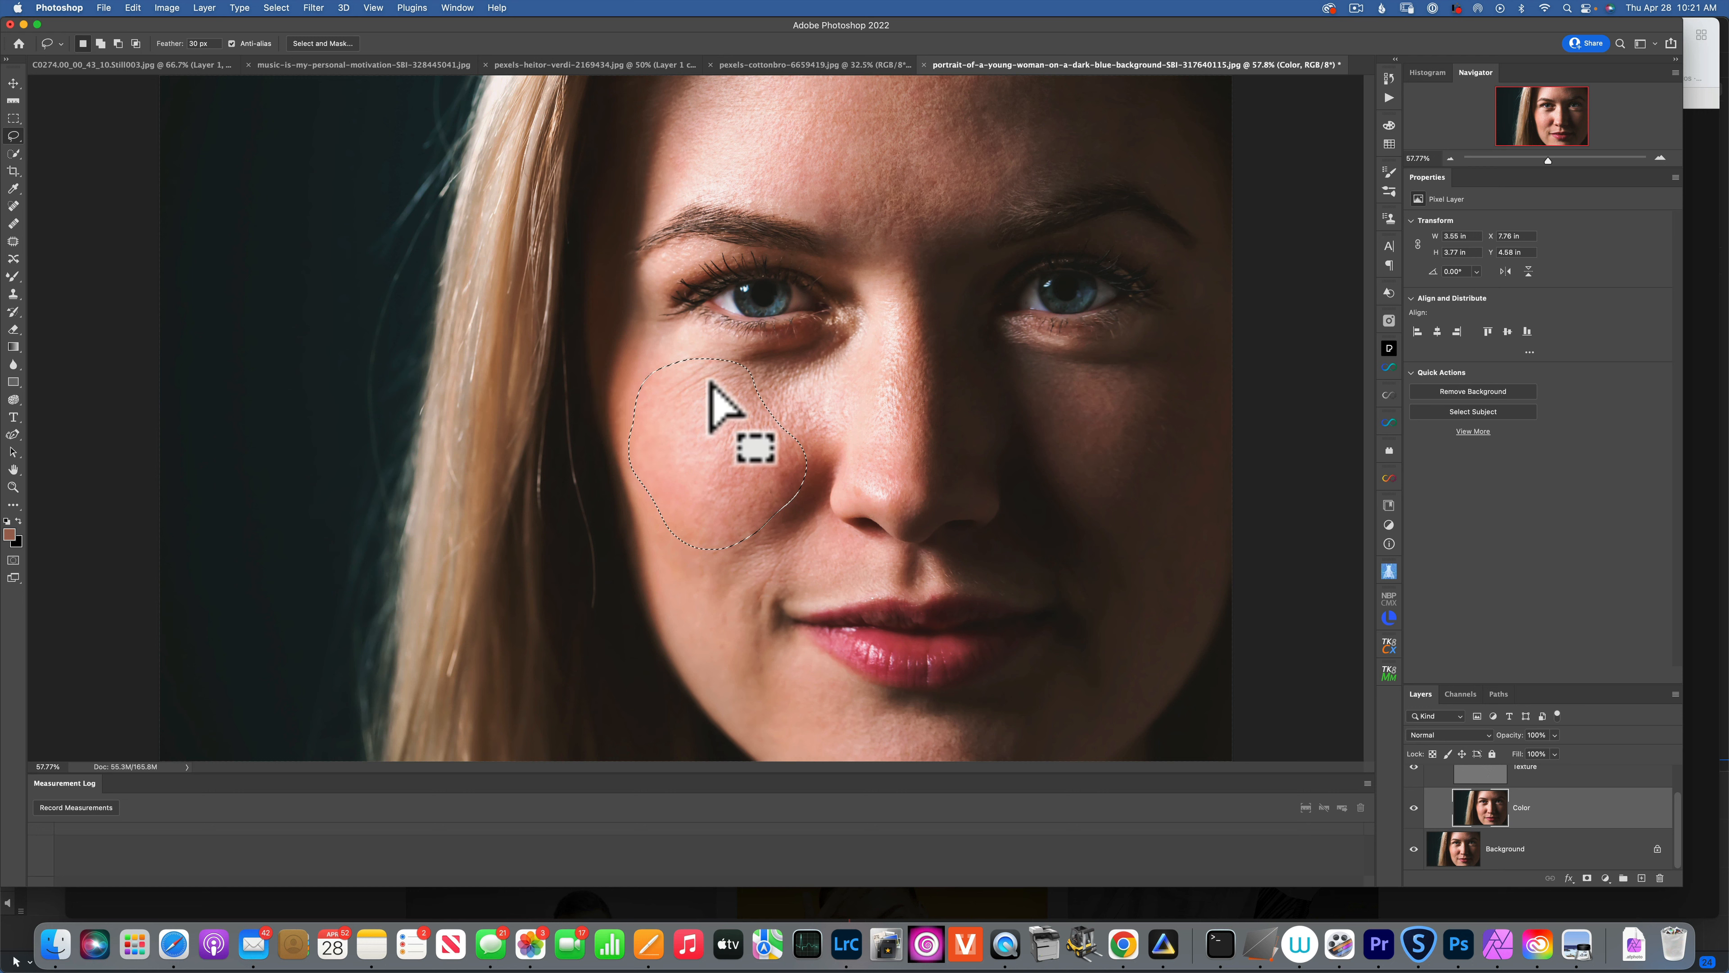
Apply a 24.7-pixel Gaussian Blur inside the cheek selection.
{"action": "left_click", "coordinate": [313, 7]}
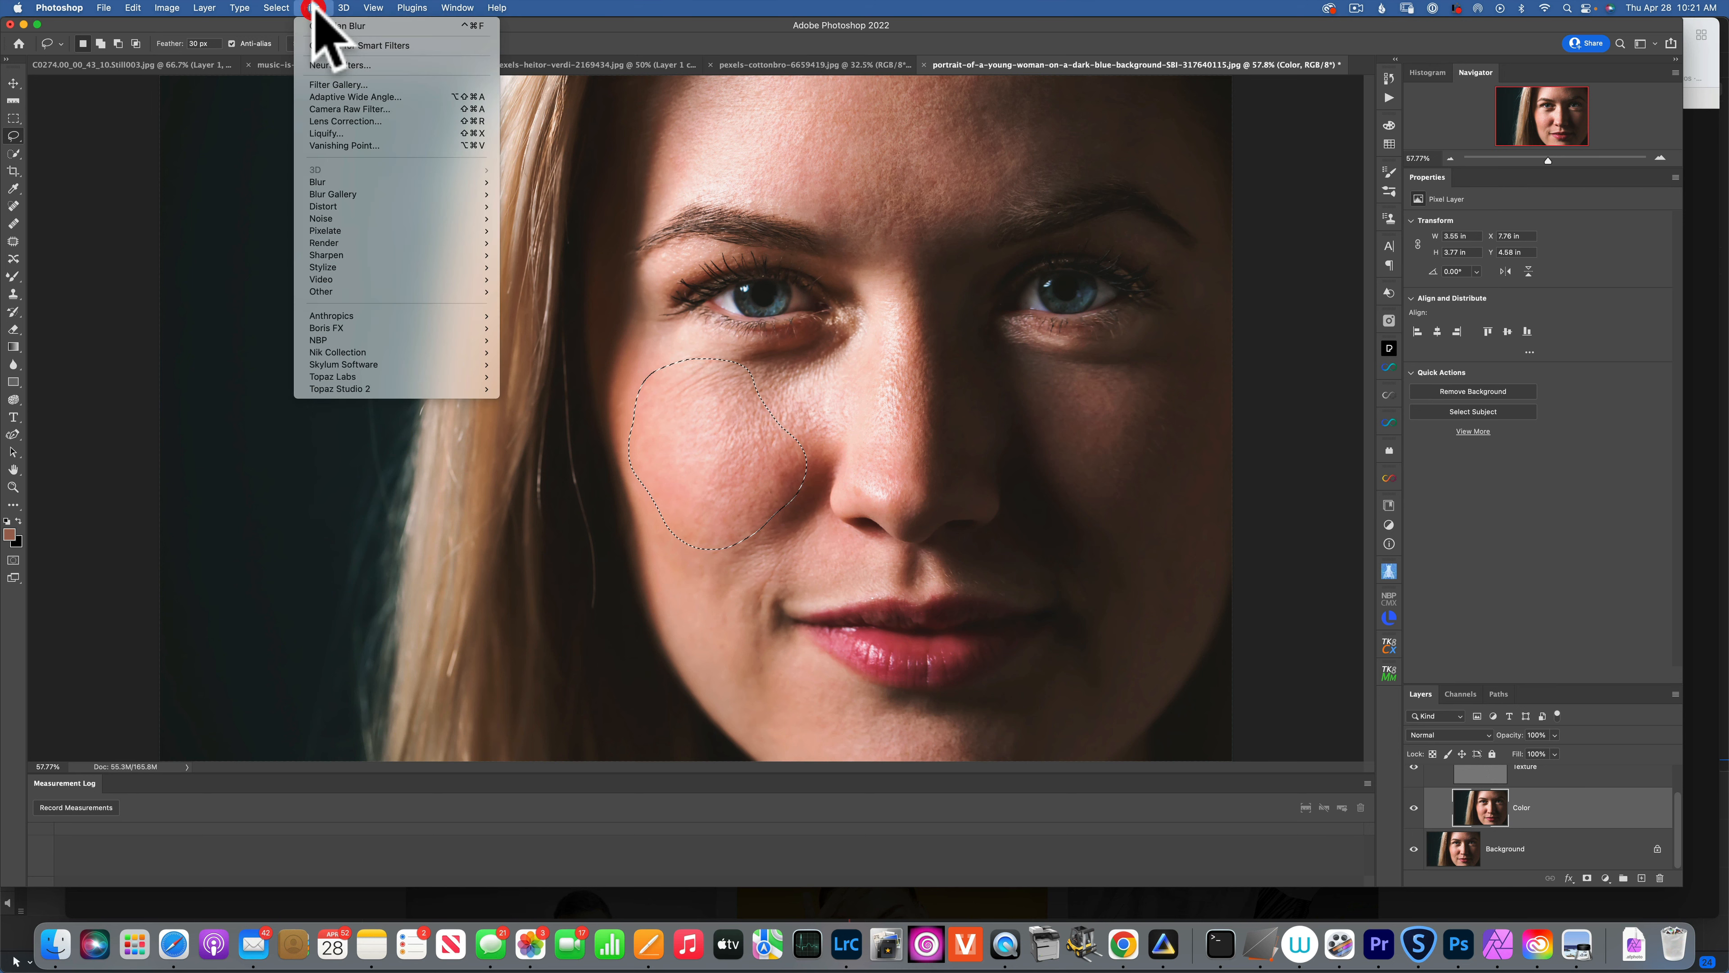
{"action": "mouse_move", "coordinate": [355, 182]}
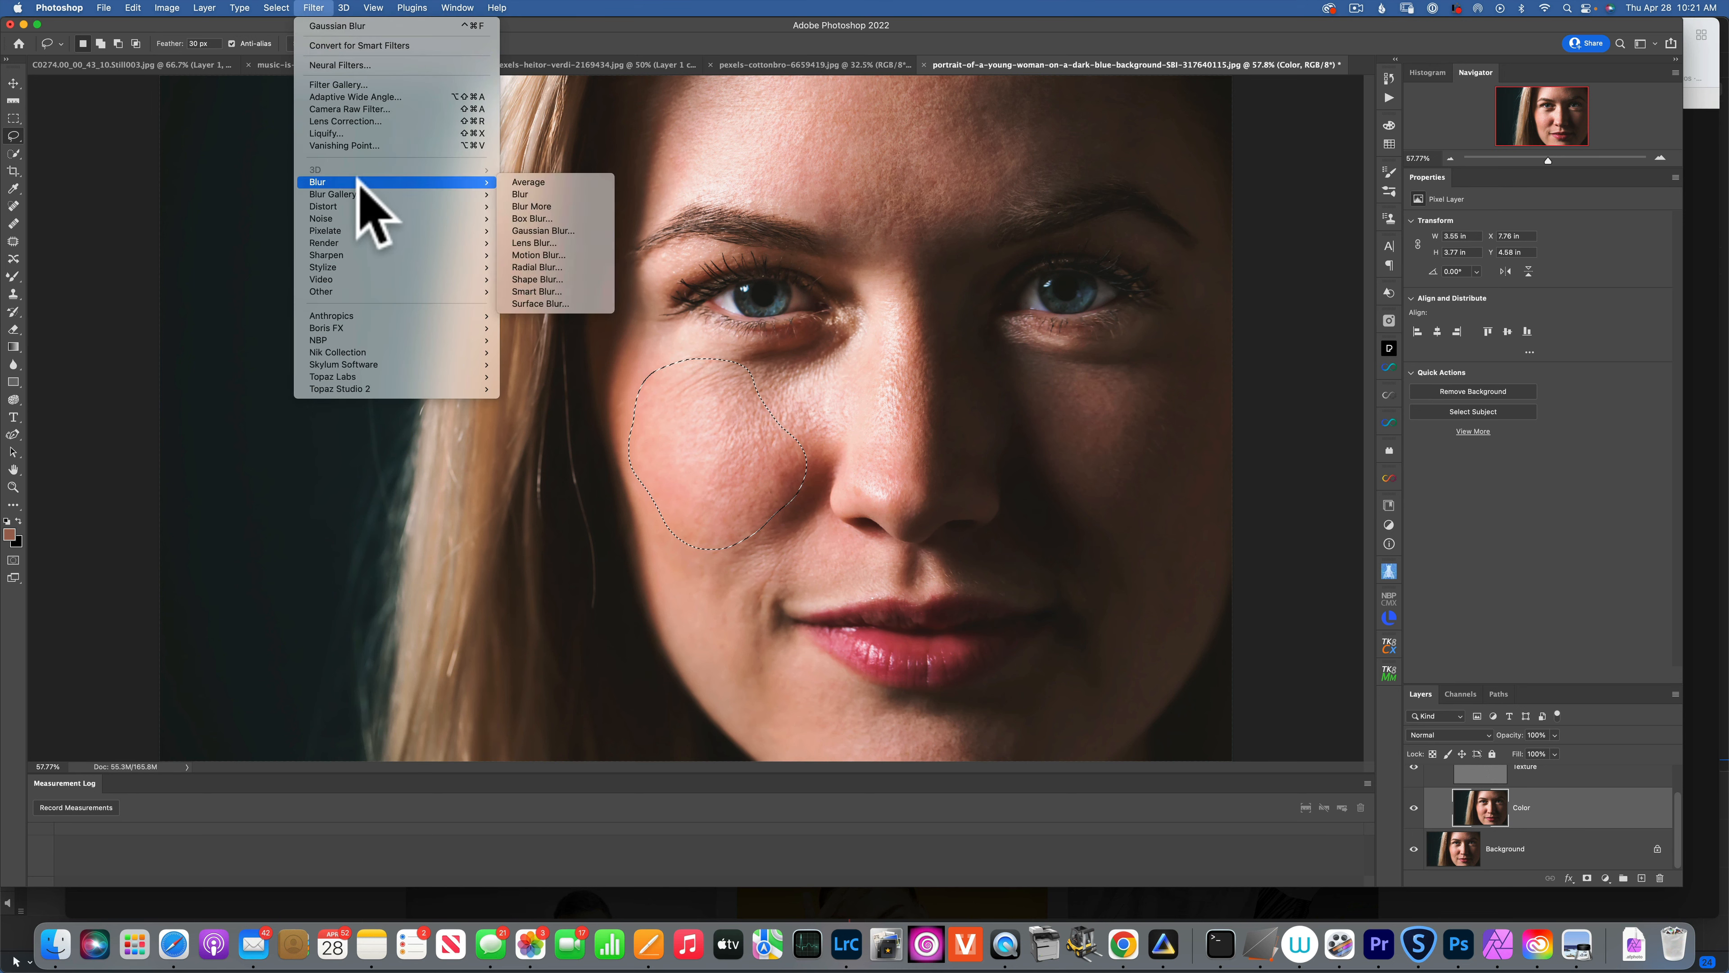
{"action": "left_click", "coordinate": [566, 230]}
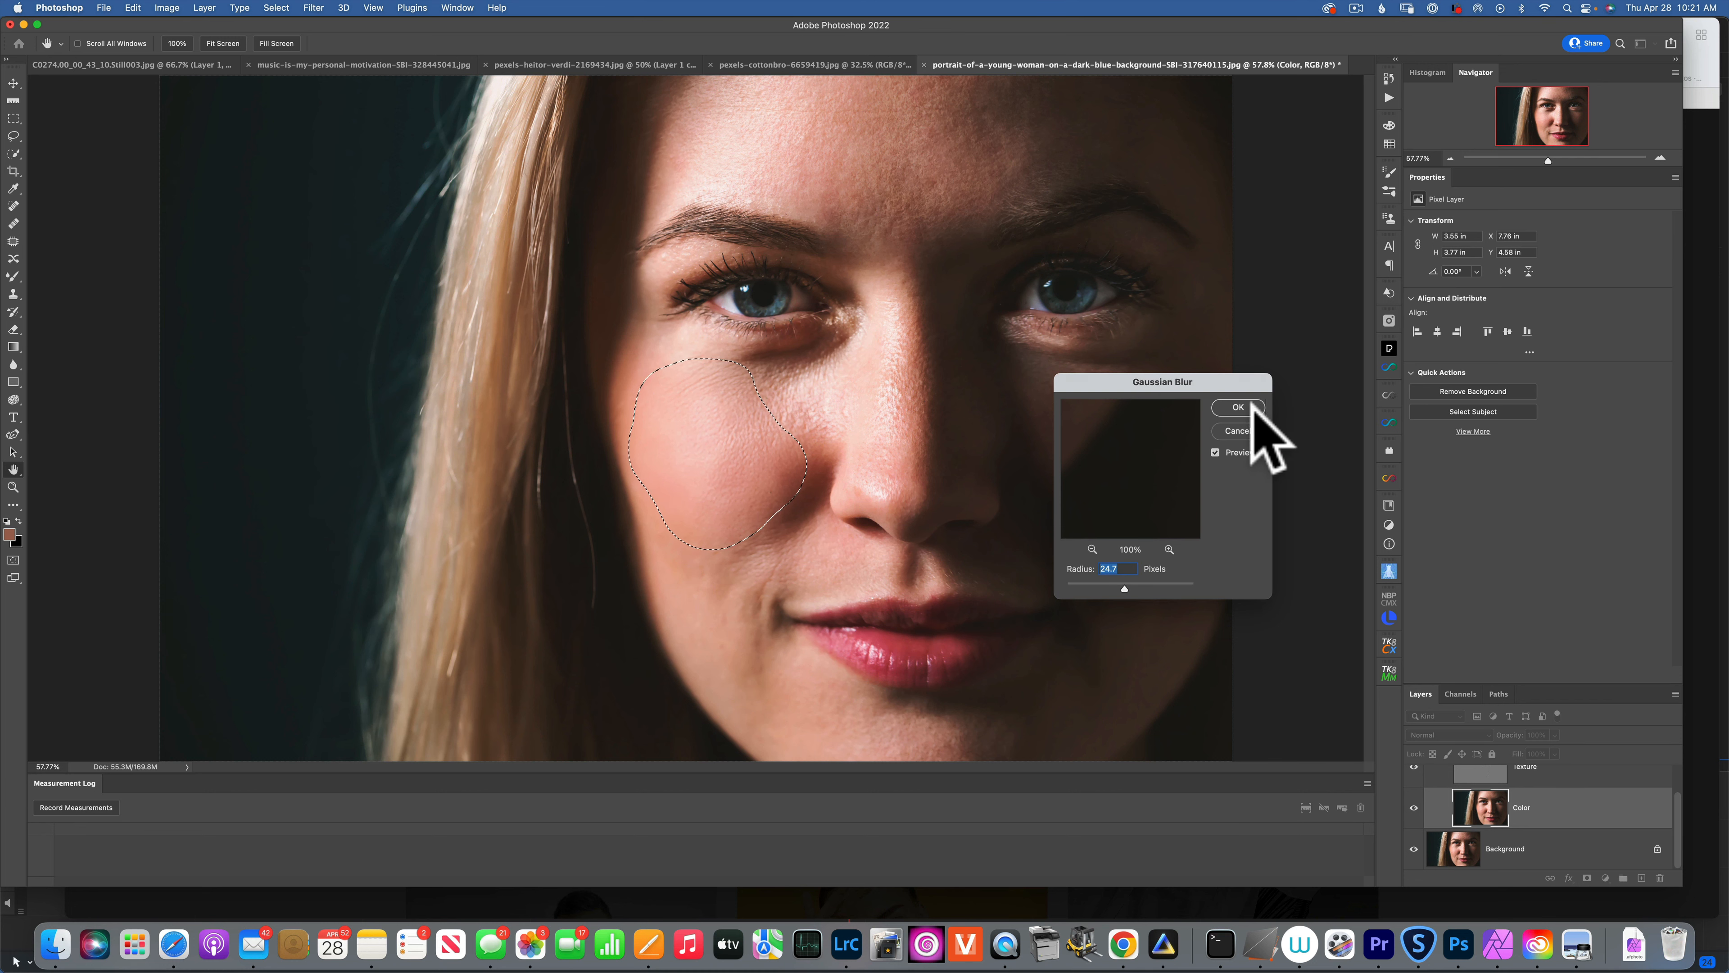
{"action": "left_click", "coordinate": [1239, 407]}
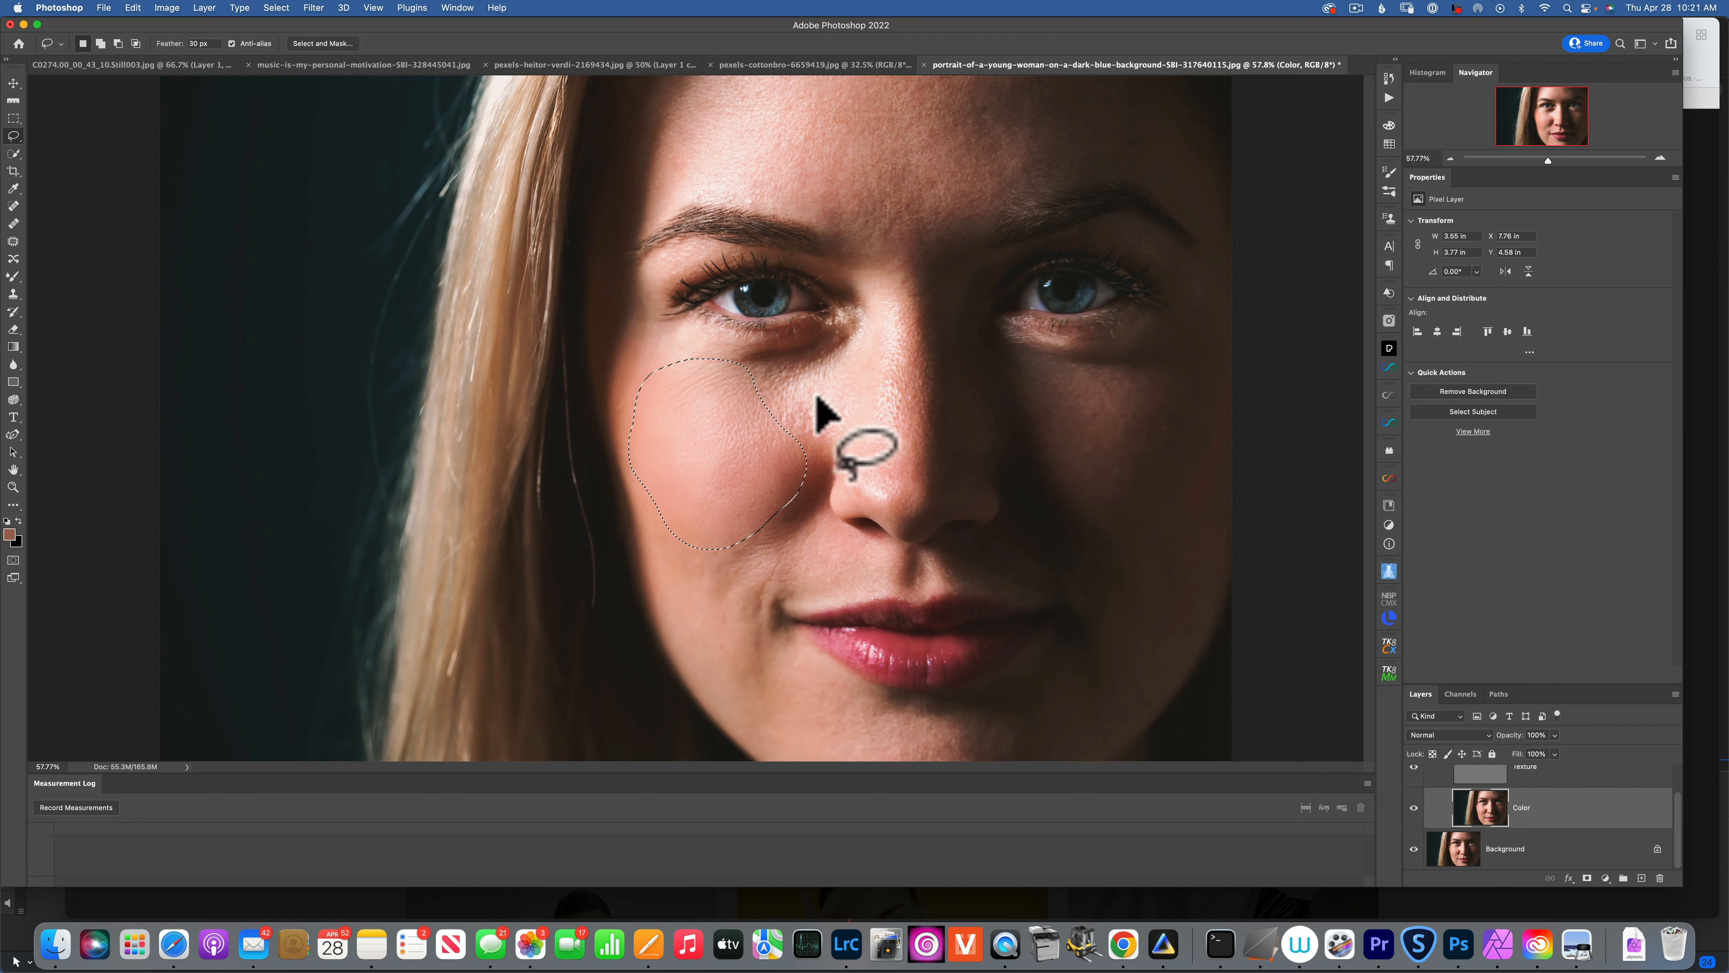
Deselect, lasso the area under the eye beside the nose, and reapply the Gaussian Blur.
{"action": "key", "text": "super"}
{"action": "key", "text": "super+d"}
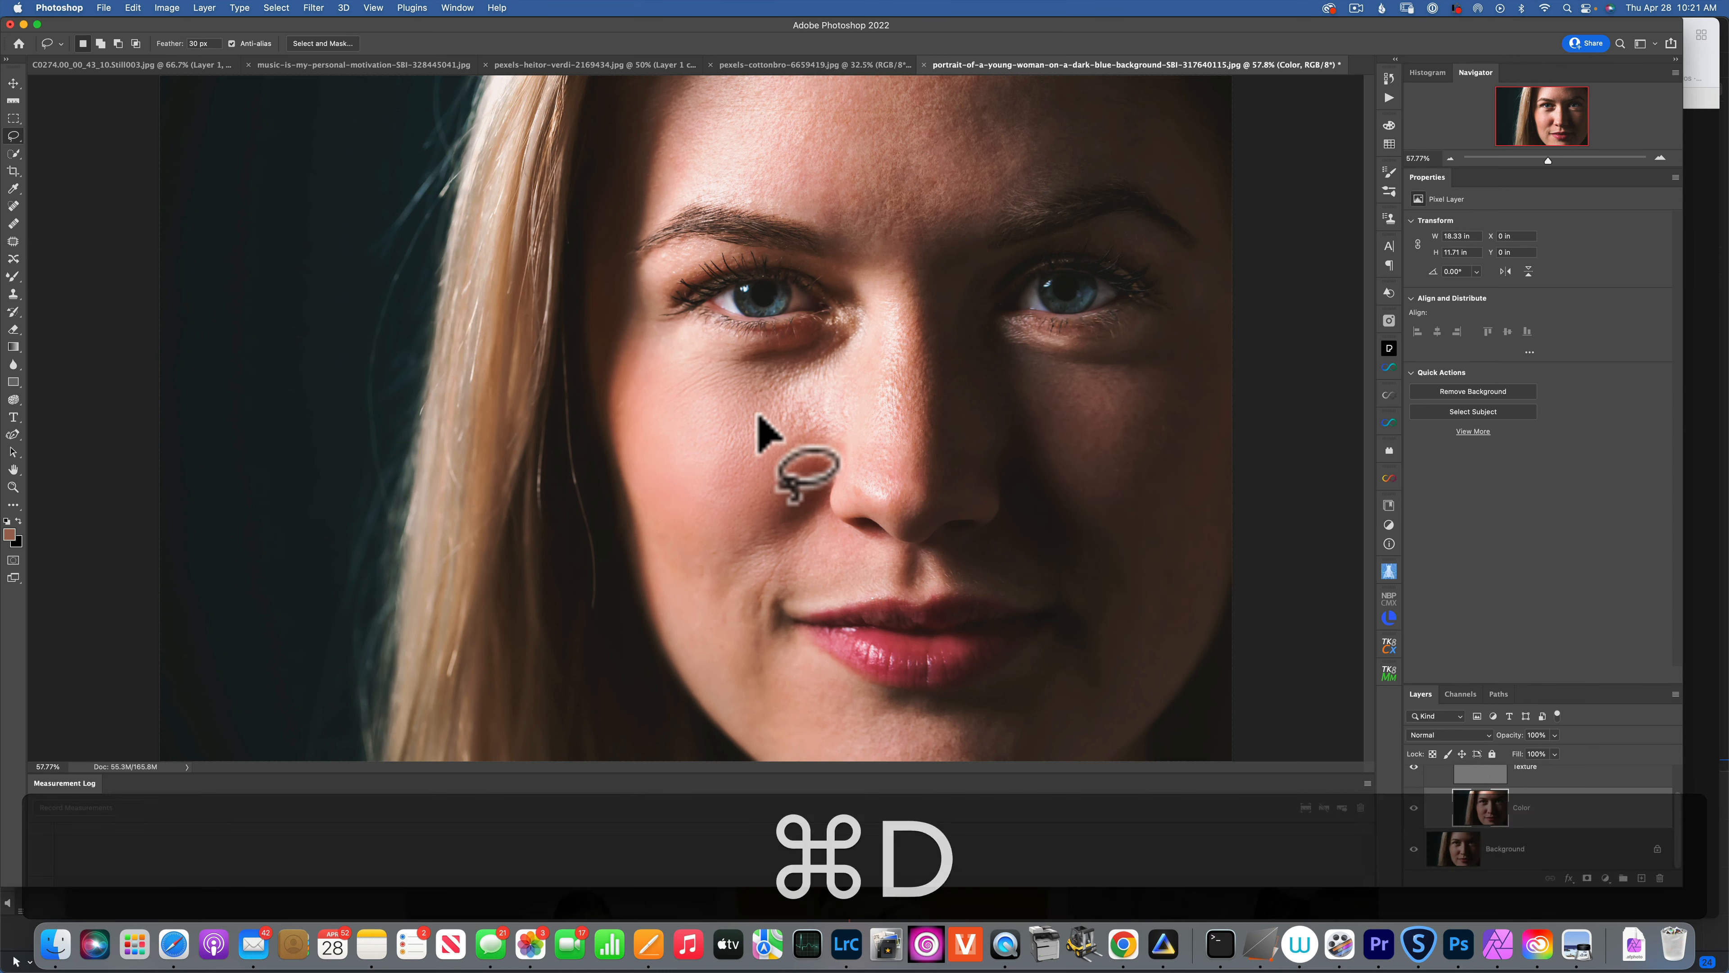
{"action": "mouse_move", "coordinate": [681, 389]}
{"action": "left_mouse_down"}
{"action": "mouse_move", "coordinate": [792, 364]}
{"action": "mouse_move", "coordinate": [824, 389]}
{"action": "mouse_move", "coordinate": [793, 497]}
{"action": "mouse_move", "coordinate": [669, 381]}
{"action": "mouse_move", "coordinate": [707, 375]}
{"action": "left_mouse_up"}
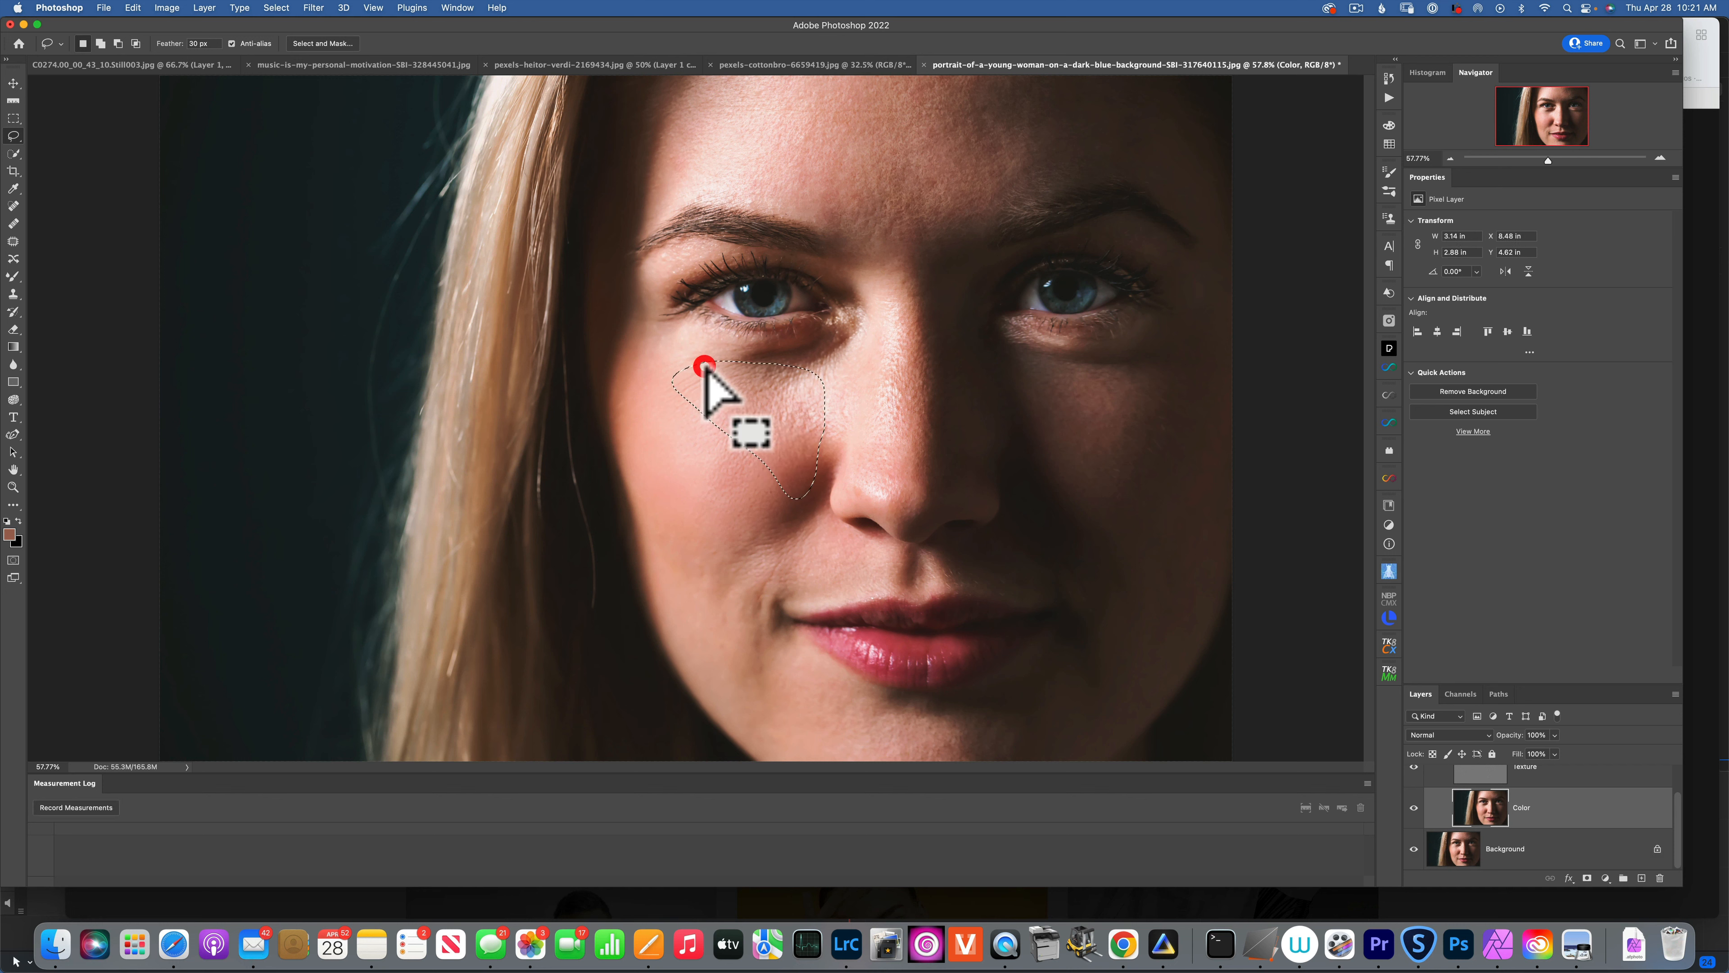
{"action": "left_click", "coordinate": [312, 8]}
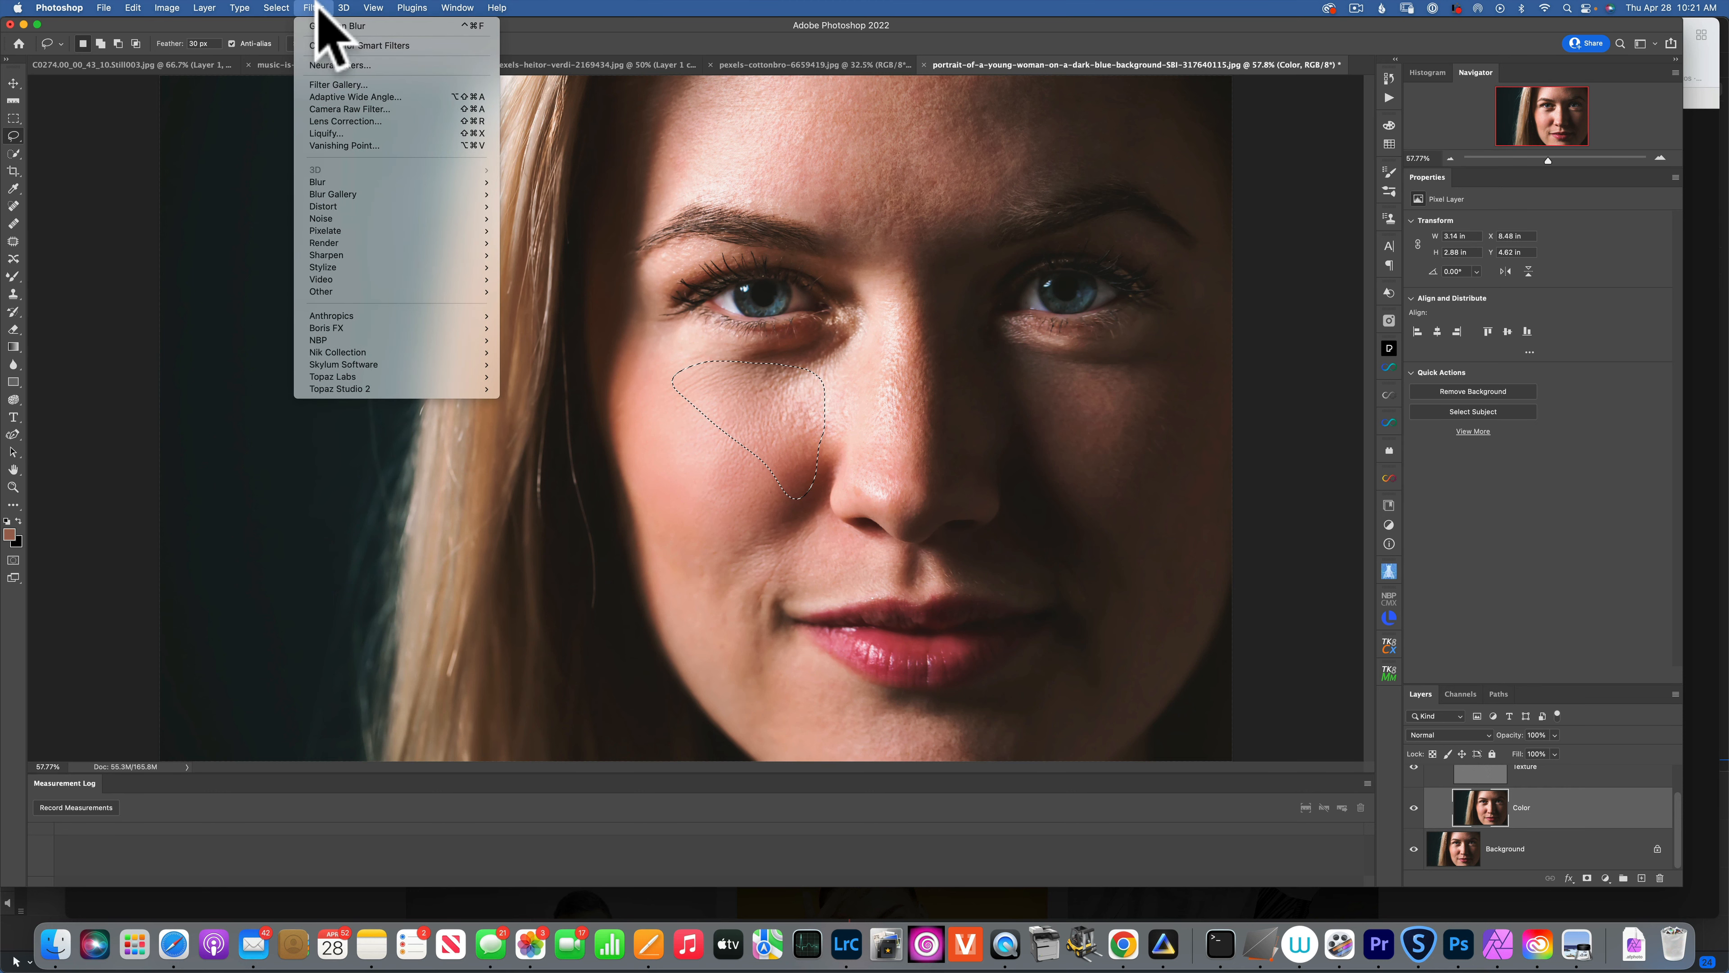
{"action": "left_click", "coordinate": [343, 28]}
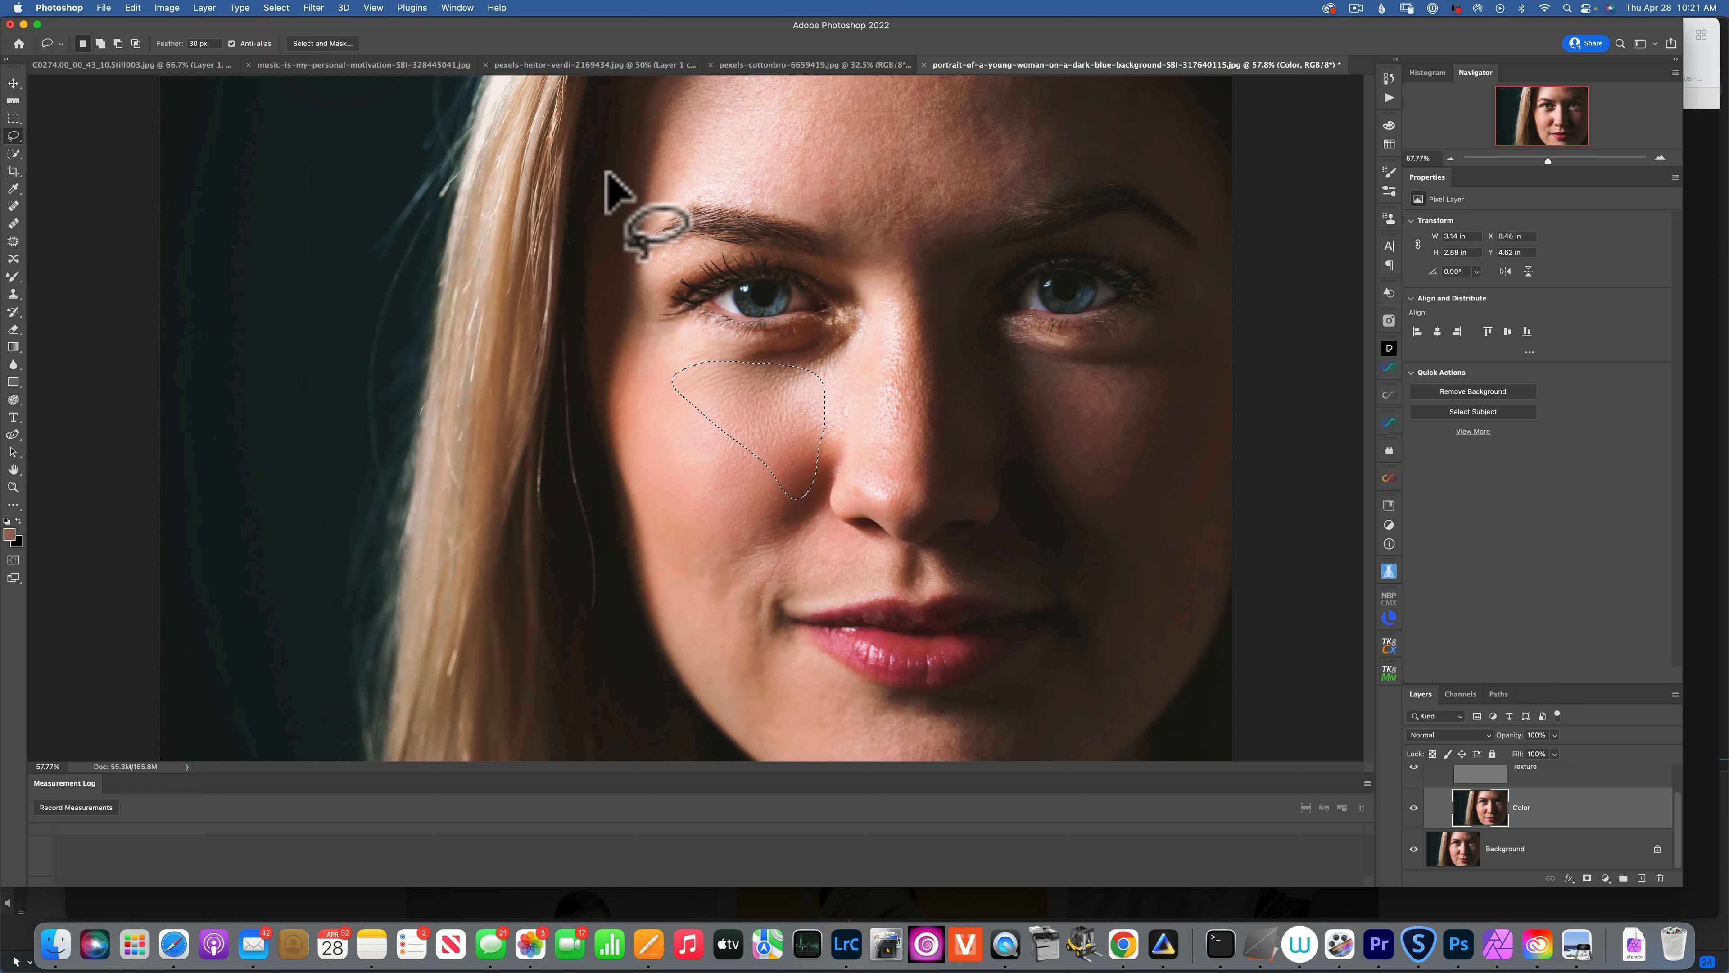
Lasso and repeat the blur on the cheek near the lip, lower cheek, and nose bridge.
{"action": "mouse_move", "coordinate": [708, 532]}
{"action": "left_mouse_down"}
{"action": "mouse_move", "coordinate": [767, 505]}
{"action": "mouse_move", "coordinate": [851, 561]}
{"action": "mouse_move", "coordinate": [831, 591]}
{"action": "mouse_move", "coordinate": [760, 606]}
{"action": "mouse_move", "coordinate": [726, 588]}
{"action": "mouse_move", "coordinate": [722, 523]}
{"action": "left_mouse_up"}
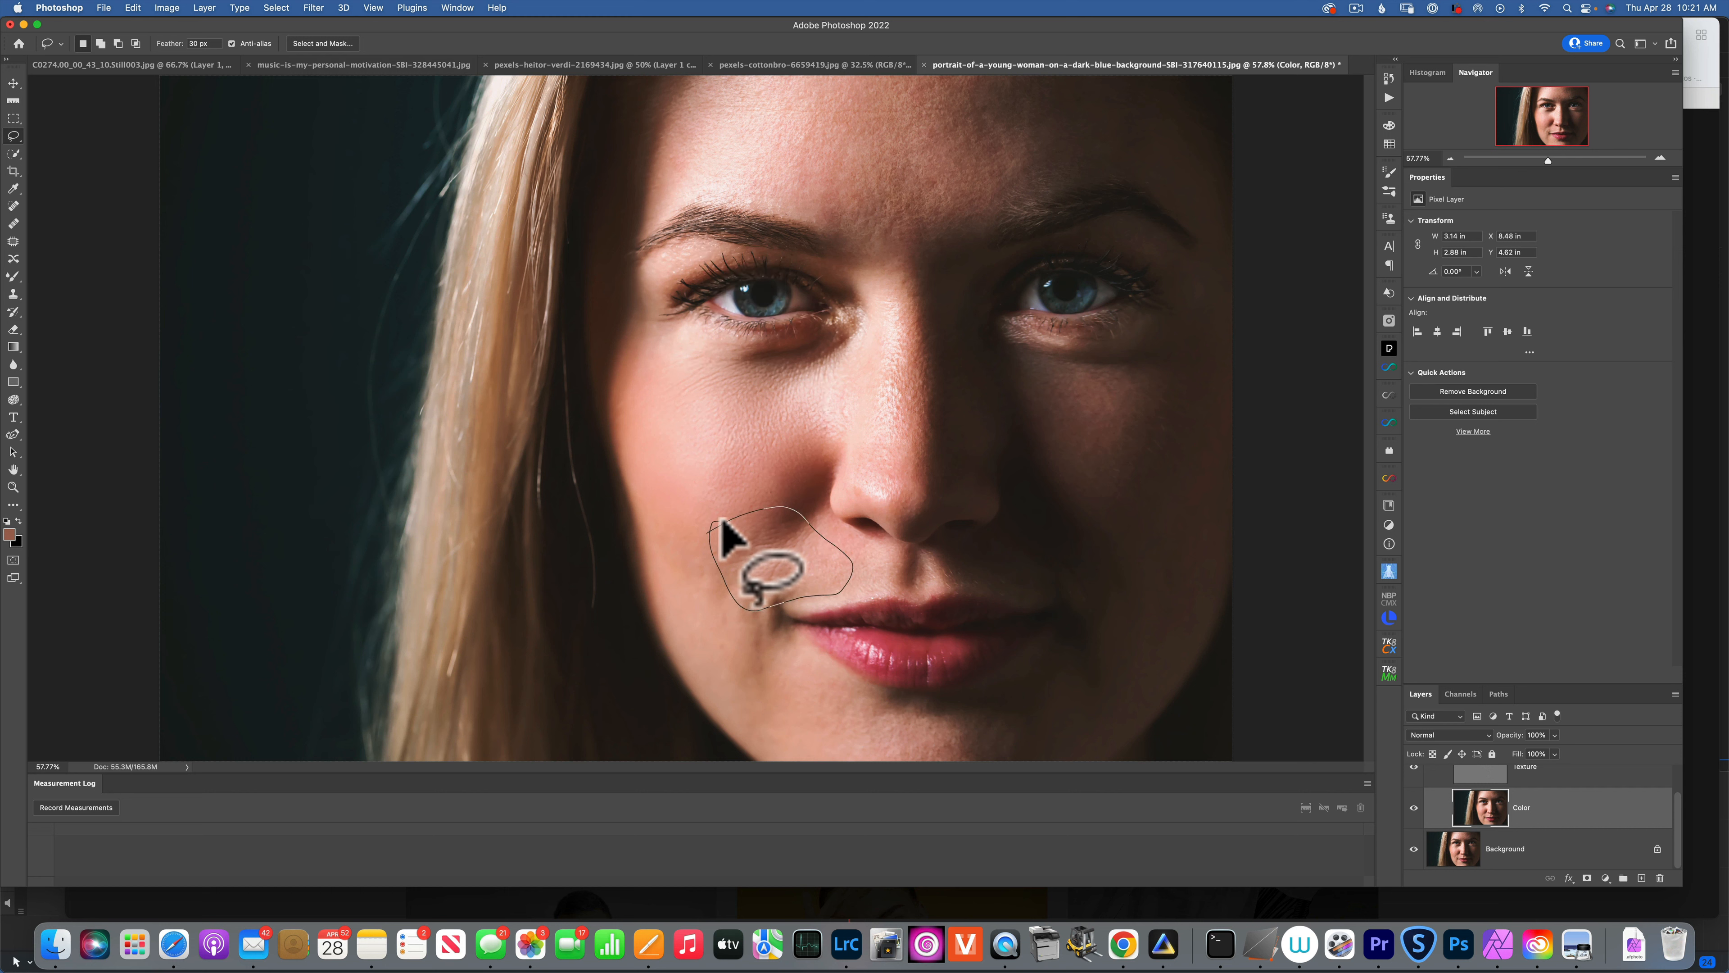
{"action": "key", "text": "ctrl+super+f"}
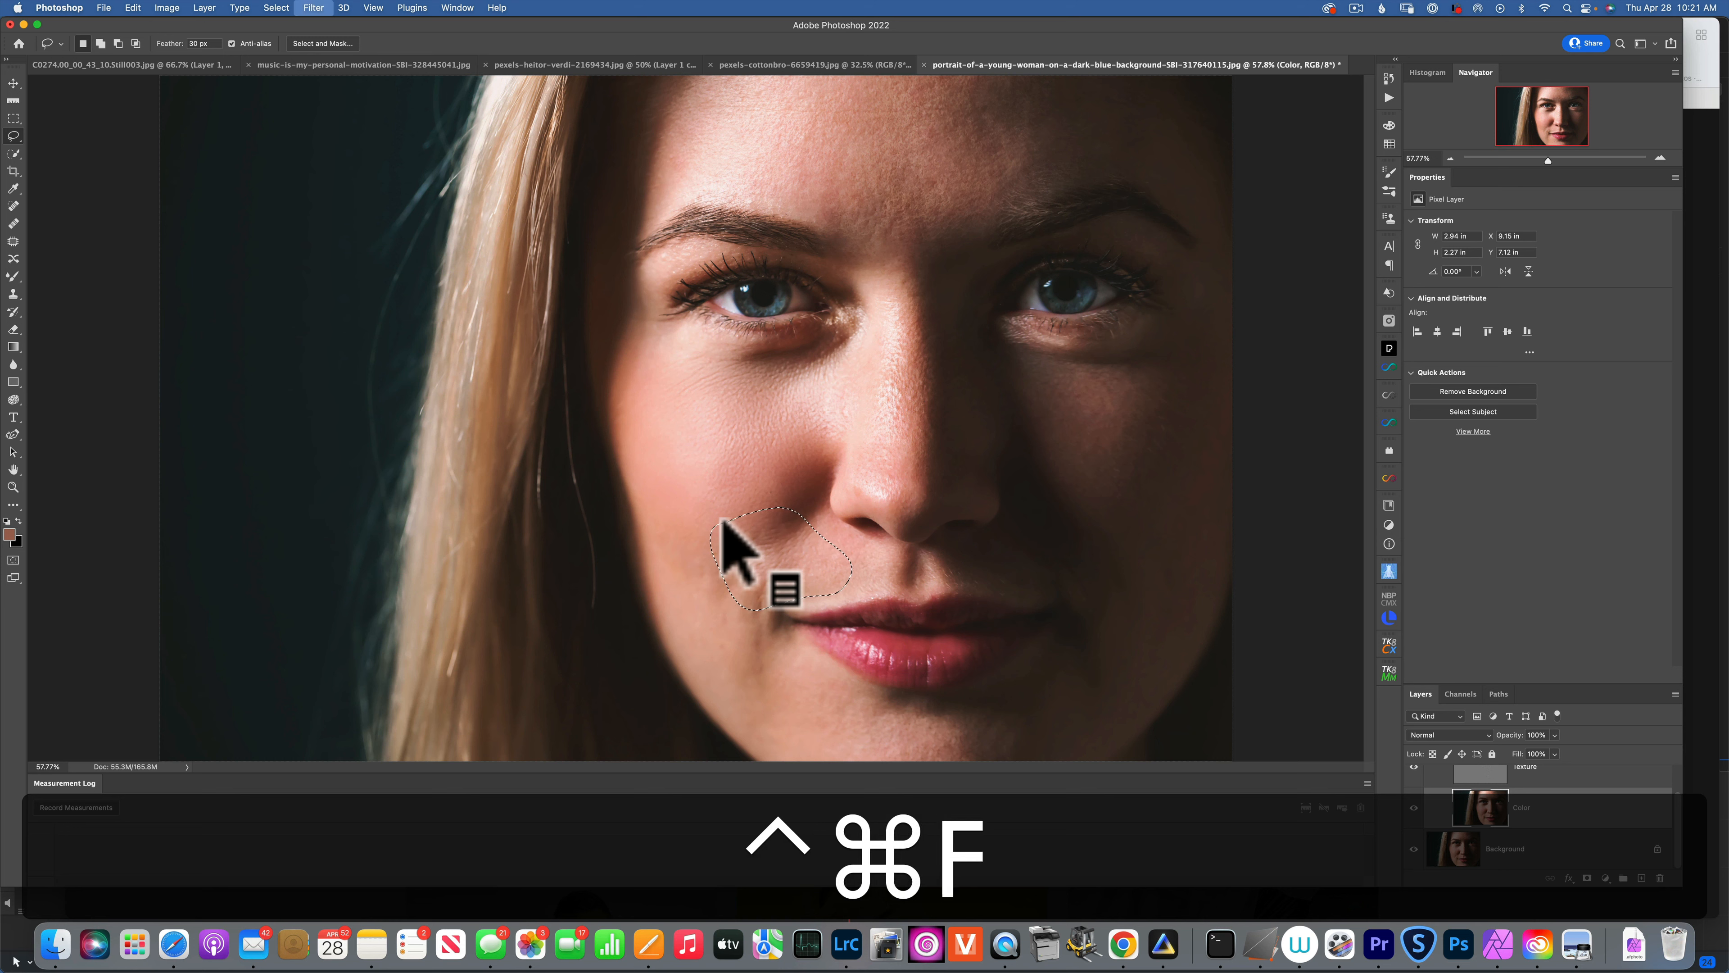
{"action": "mouse_move", "coordinate": [657, 564]}
{"action": "left_mouse_down"}
{"action": "mouse_move", "coordinate": [661, 502]}
{"action": "mouse_move", "coordinate": [739, 526]}
{"action": "mouse_move", "coordinate": [766, 592]}
{"action": "mouse_move", "coordinate": [760, 702]}
{"action": "mouse_move", "coordinate": [684, 661]}
{"action": "mouse_move", "coordinate": [654, 551]}
{"action": "left_mouse_up"}
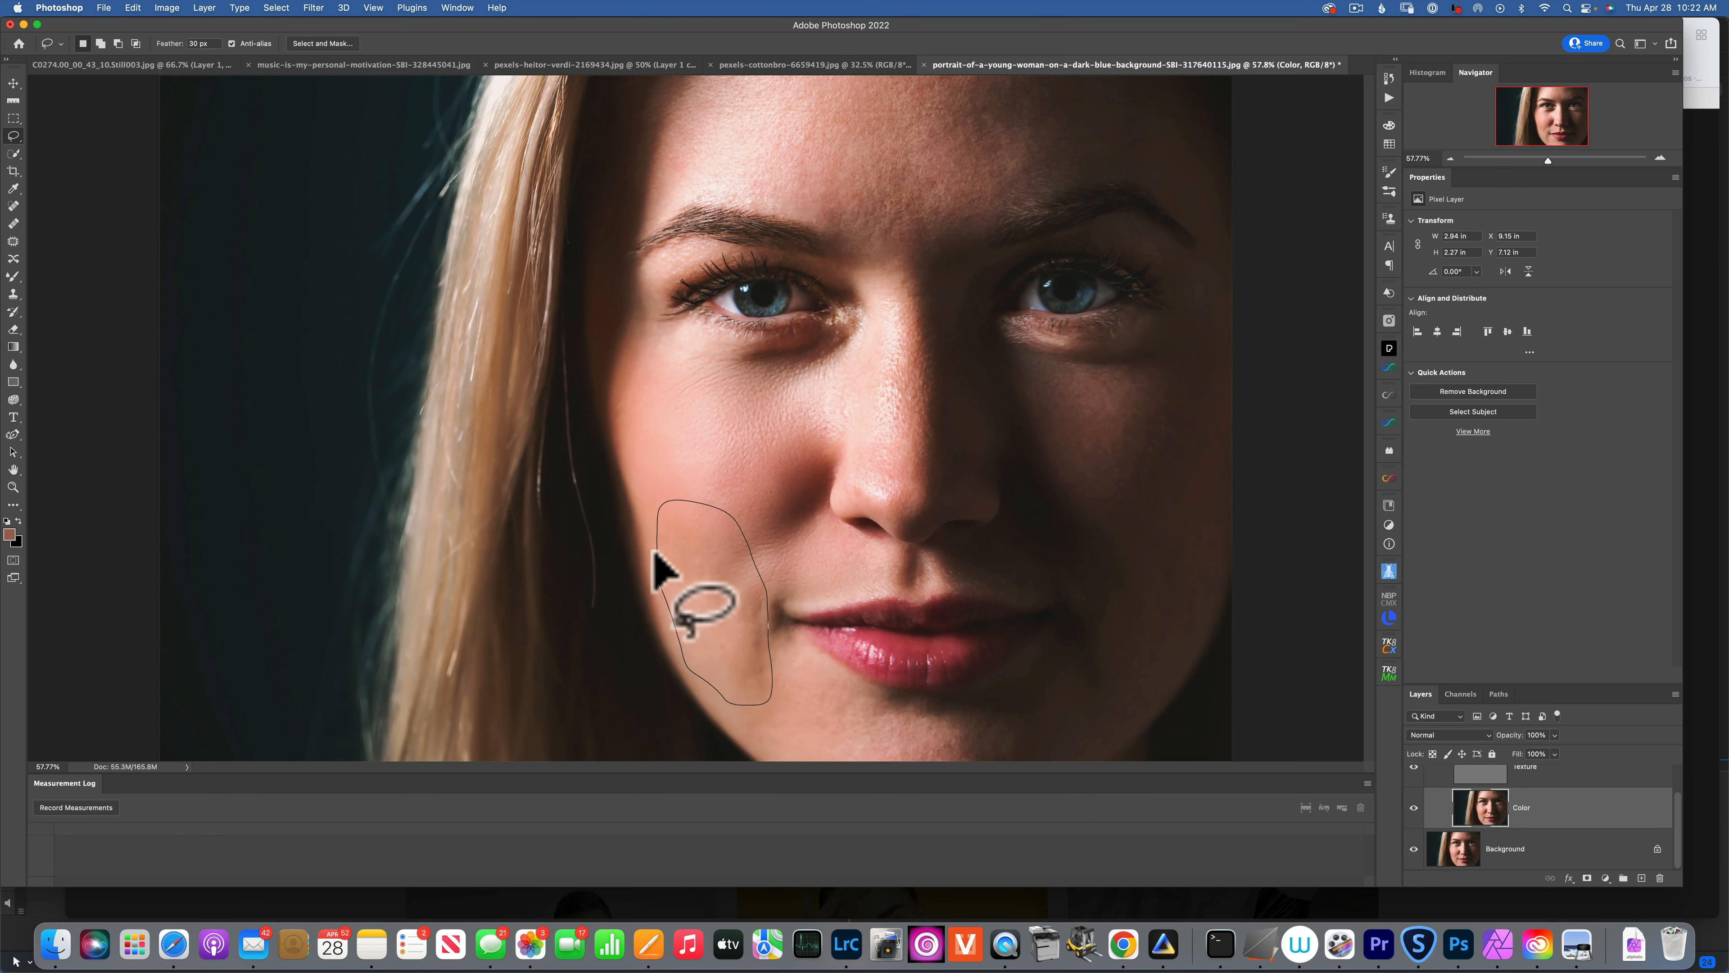
{"action": "key", "text": "ctrl+super+f"}
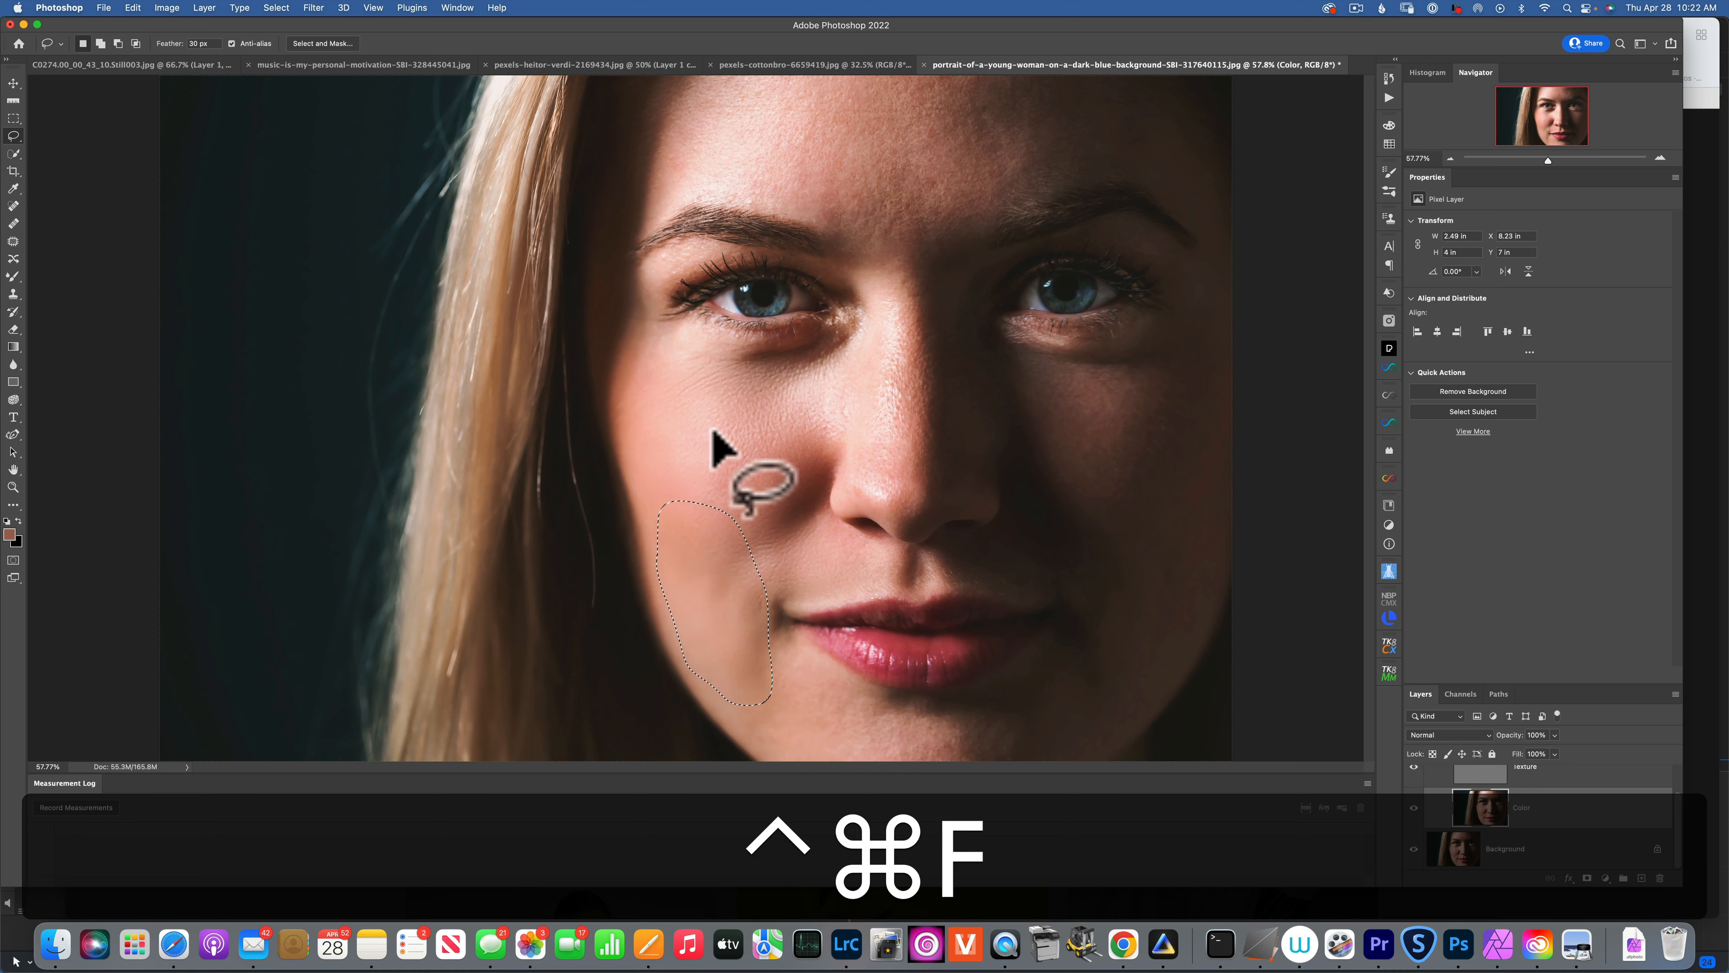
{"action": "mouse_move", "coordinate": [882, 304]}
{"action": "left_mouse_down"}
{"action": "mouse_move", "coordinate": [871, 241]}
{"action": "mouse_move", "coordinate": [898, 253]}
{"action": "mouse_move", "coordinate": [917, 331]}
{"action": "mouse_move", "coordinate": [901, 504]}
{"action": "mouse_move", "coordinate": [851, 499]}
{"action": "mouse_move", "coordinate": [843, 472]}
{"action": "mouse_move", "coordinate": [888, 278]}
{"action": "left_mouse_up"}
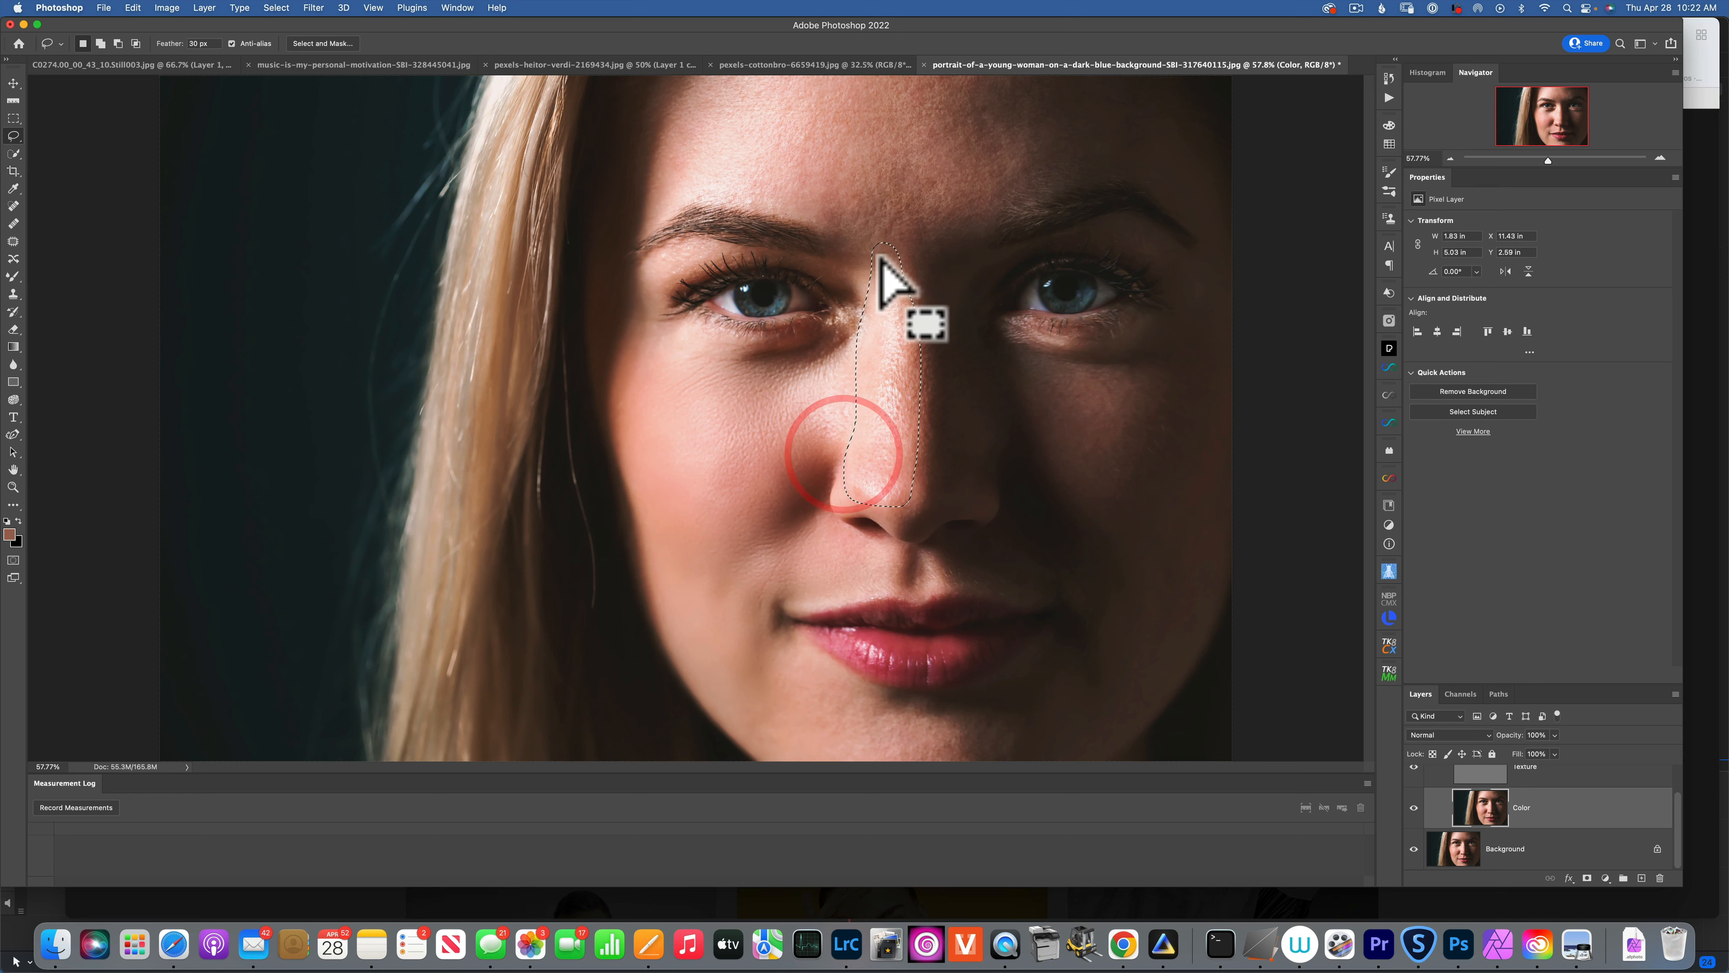
{"action": "key", "text": "ctrl+super+f"}
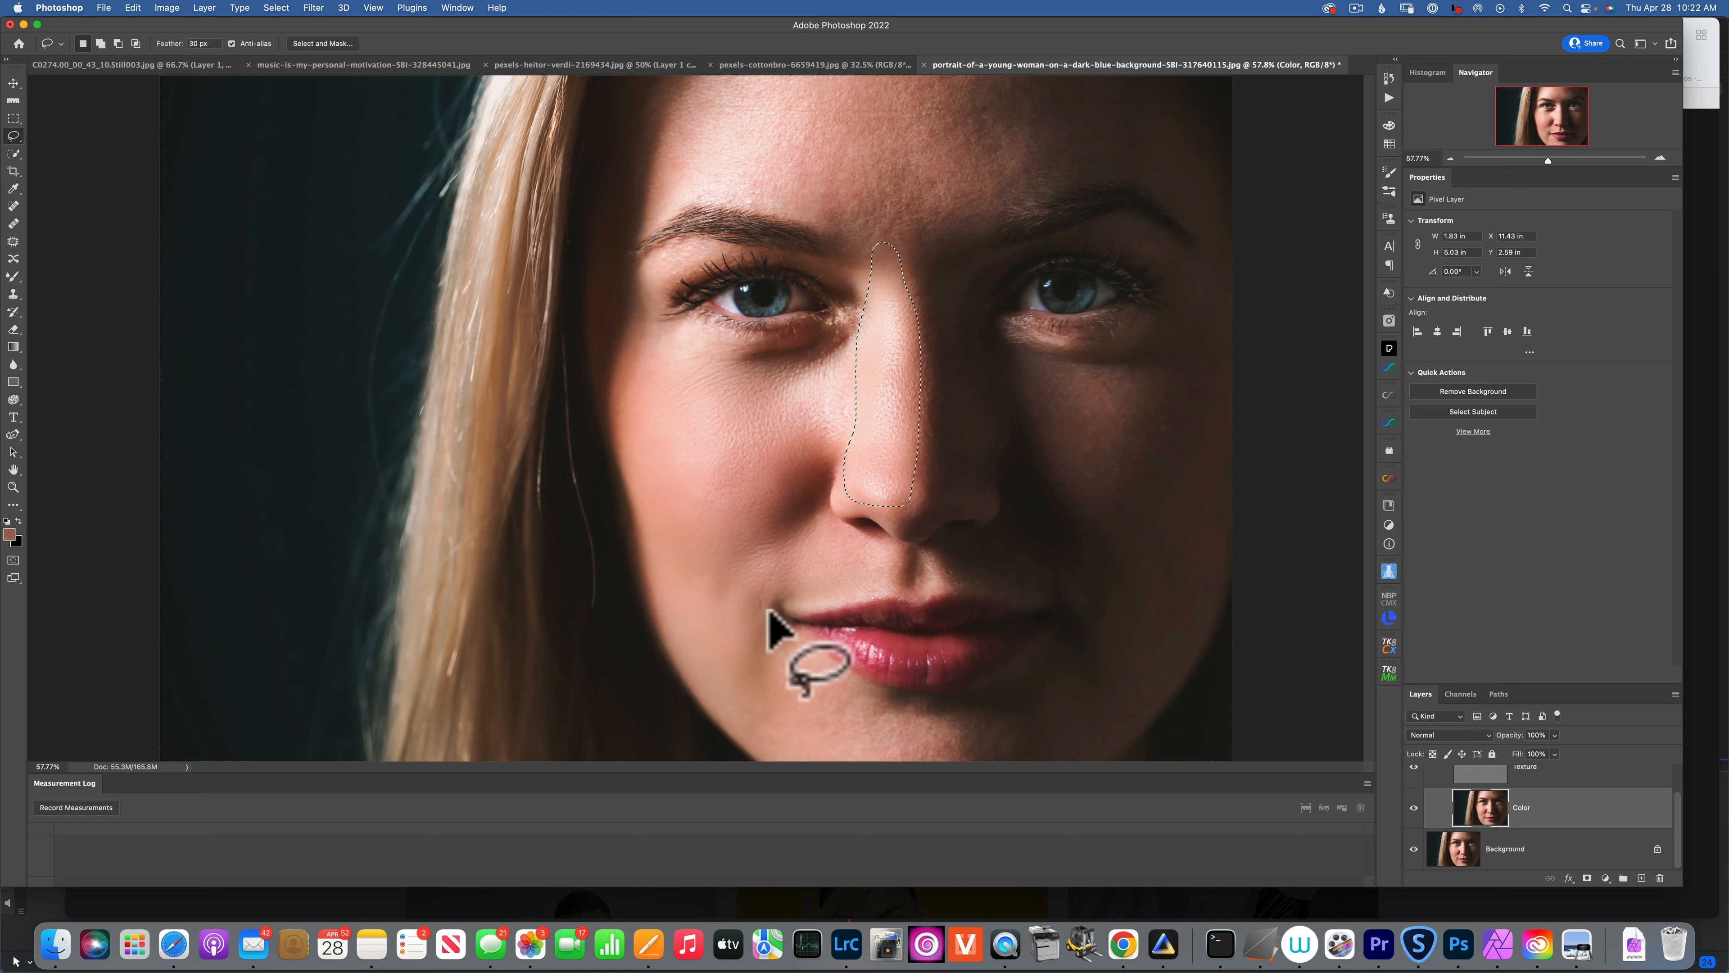
{"action": "mouse_move", "coordinate": [781, 656]}
{"action": "left_mouse_down"}
{"action": "mouse_move", "coordinate": [986, 735]}
{"action": "mouse_move", "coordinate": [961, 765]}
{"action": "mouse_move", "coordinate": [782, 764]}
{"action": "mouse_move", "coordinate": [726, 717]}
{"action": "mouse_move", "coordinate": [719, 680]}
{"action": "mouse_move", "coordinate": [778, 655]}
{"action": "left_mouse_up"}
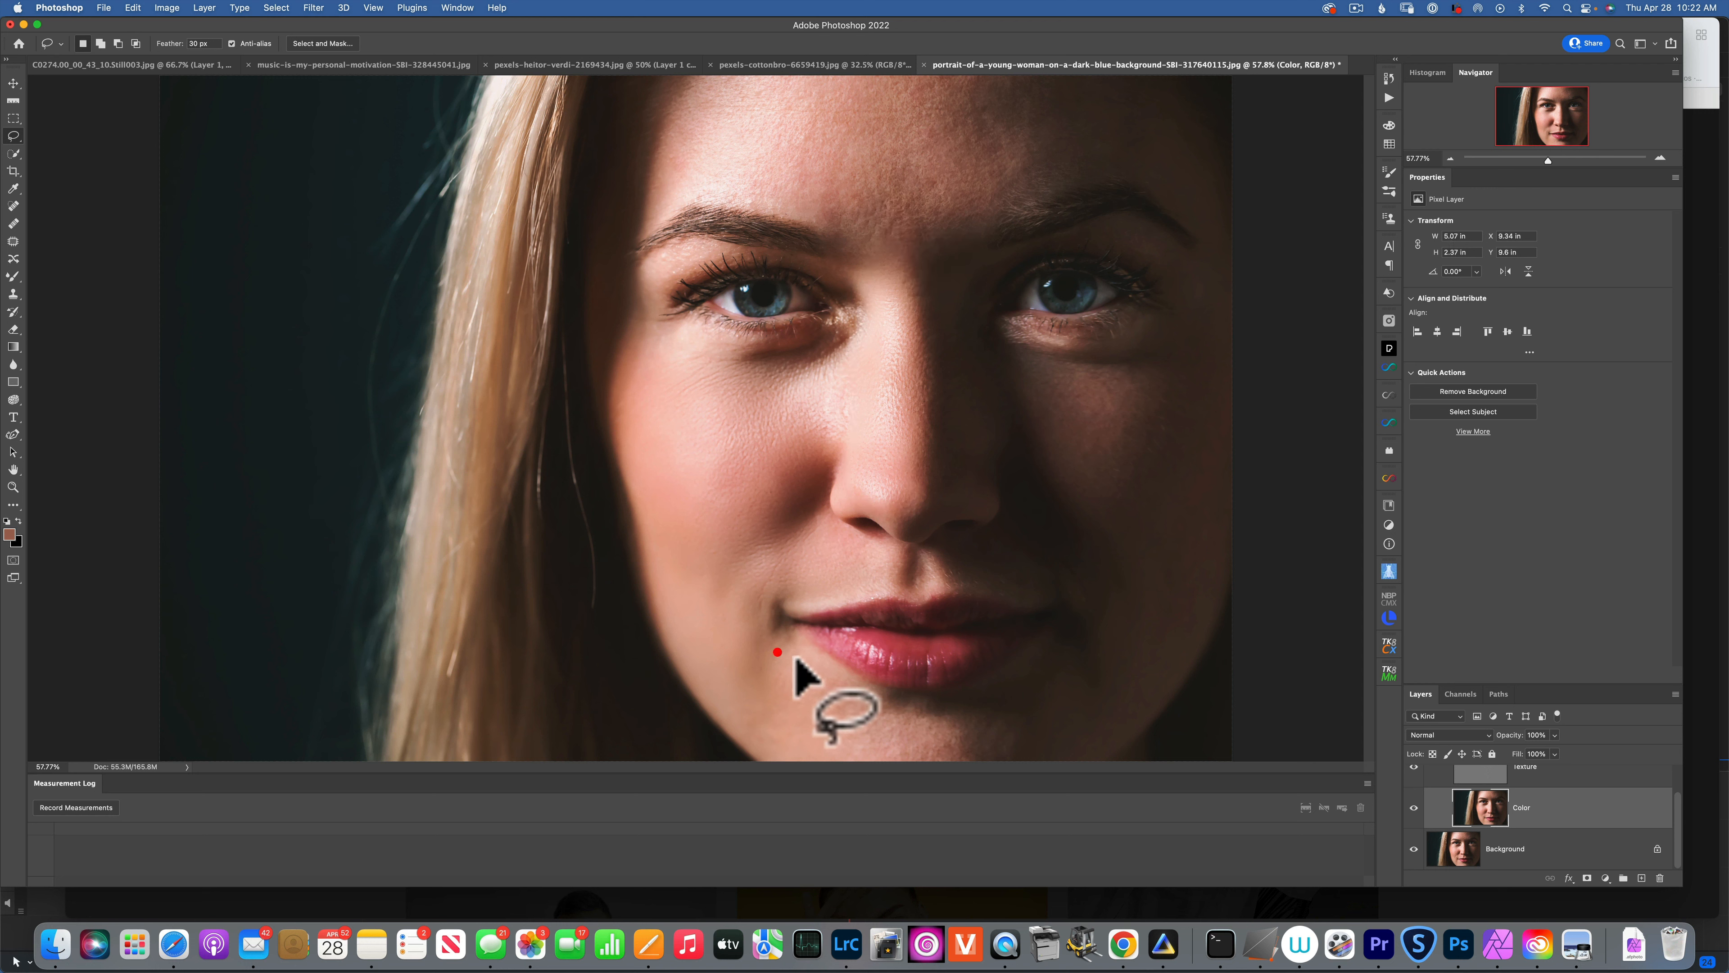
Repeat the Gaussian Blur on the chin, then lasso and blur the cheek and jaw.
{"action": "key", "text": "ctrl+super+f"}
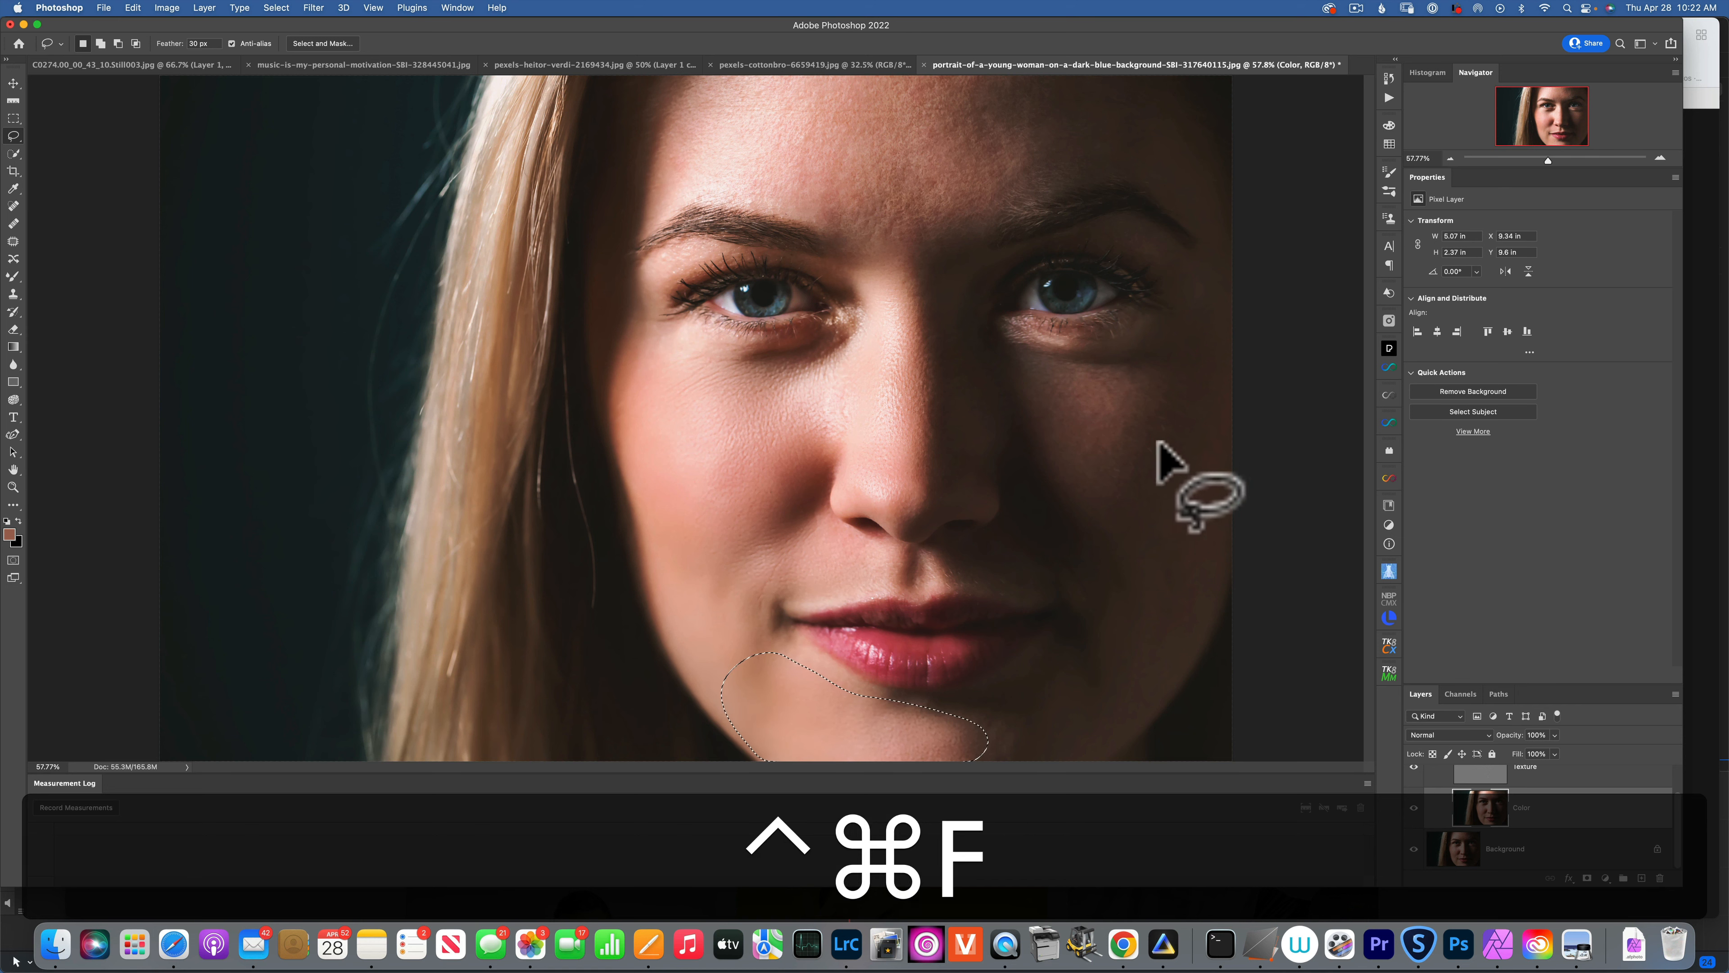
{"action": "mouse_move", "coordinate": [1036, 421]}
{"action": "left_mouse_down"}
{"action": "mouse_move", "coordinate": [1010, 390]}
{"action": "mouse_move", "coordinate": [1045, 345]}
{"action": "mouse_move", "coordinate": [1172, 376]}
{"action": "mouse_move", "coordinate": [1214, 432]}
{"action": "mouse_move", "coordinate": [1239, 482]}
{"action": "mouse_move", "coordinate": [1150, 644]}
{"action": "mouse_move", "coordinate": [1090, 626]}
{"action": "mouse_move", "coordinate": [1031, 522]}
{"action": "mouse_move", "coordinate": [1021, 408]}
{"action": "left_mouse_up"}
{"action": "key", "text": "ctrl+super+f"}
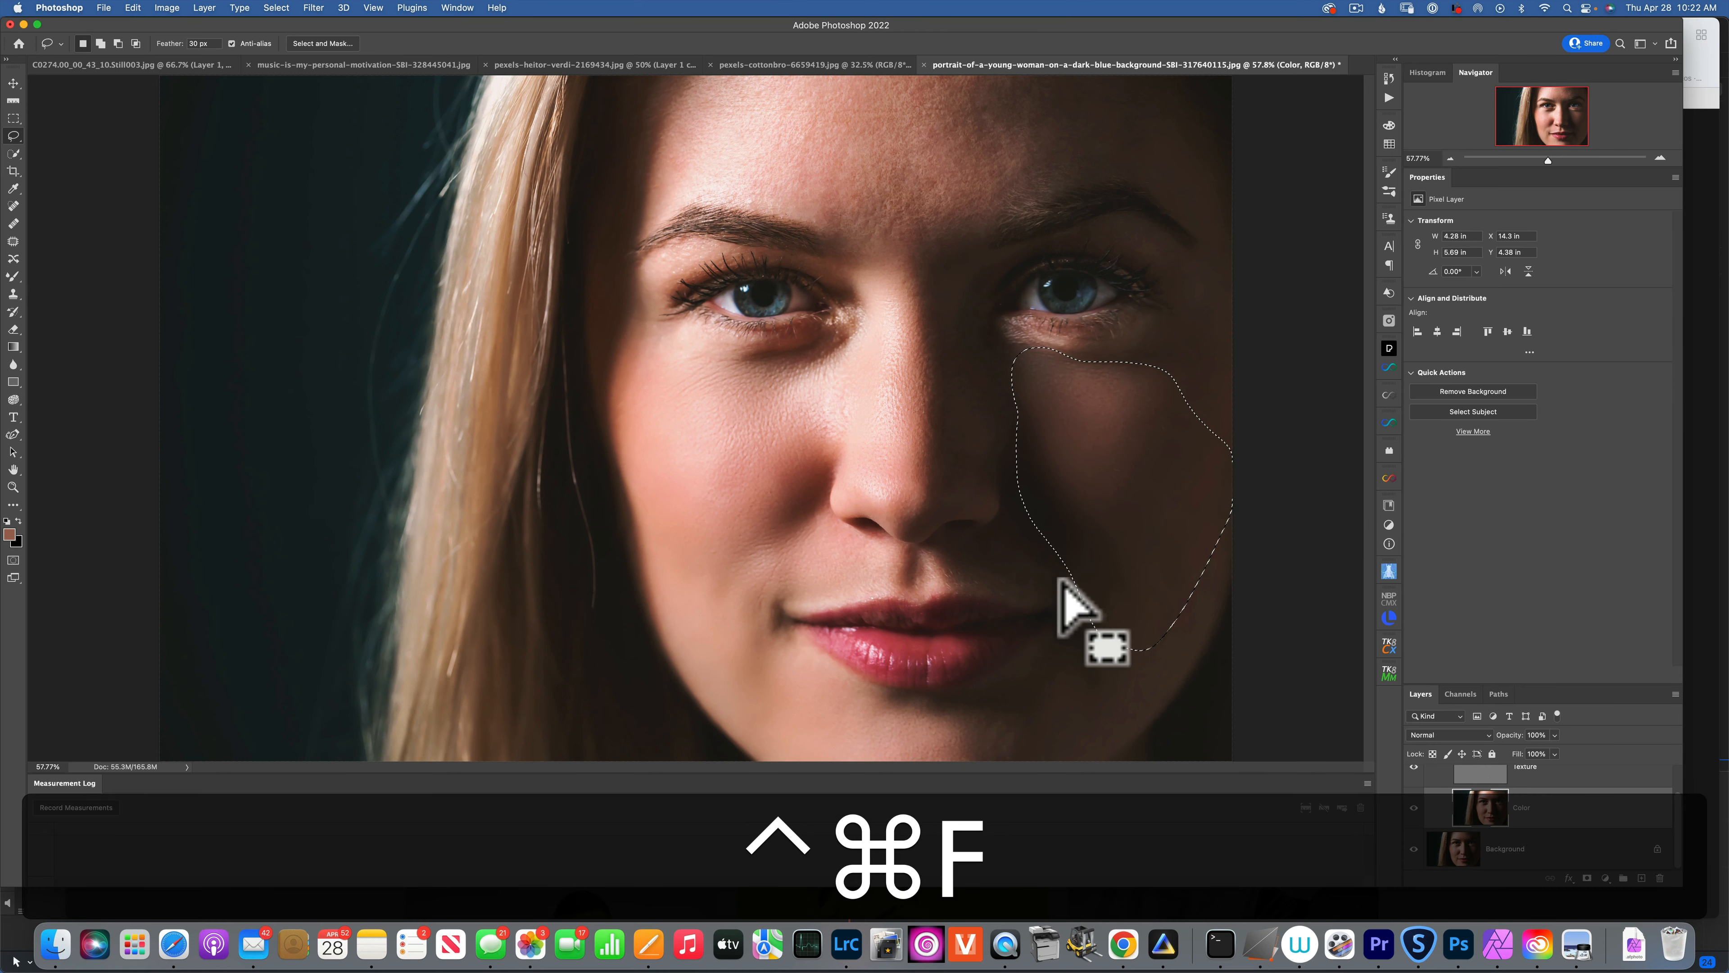
{"action": "mouse_move", "coordinate": [1051, 661]}
{"action": "left_mouse_down"}
{"action": "mouse_move", "coordinate": [1109, 629]}
{"action": "mouse_move", "coordinate": [1167, 629]}
{"action": "mouse_move", "coordinate": [1146, 679]}
{"action": "mouse_move", "coordinate": [1012, 778]}
{"action": "mouse_move", "coordinate": [965, 762]}
{"action": "mouse_move", "coordinate": [962, 727]}
{"action": "mouse_move", "coordinate": [1080, 638]}
{"action": "left_mouse_up"}
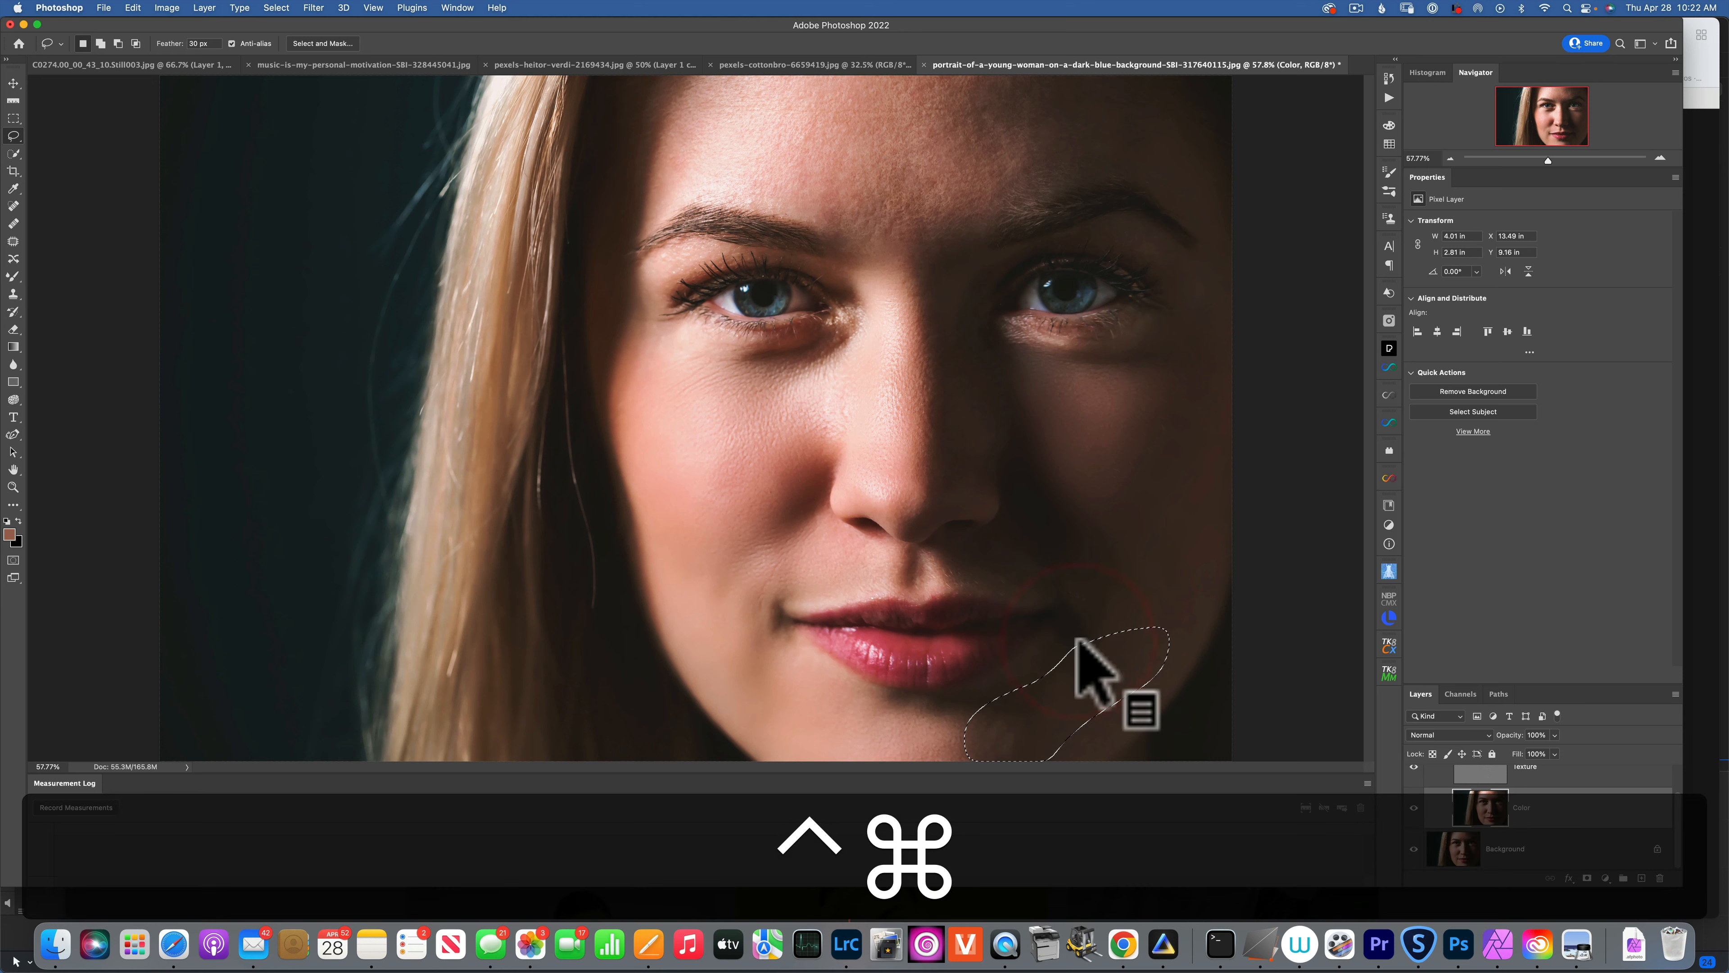
{"action": "key", "text": "ctrl+super+f"}
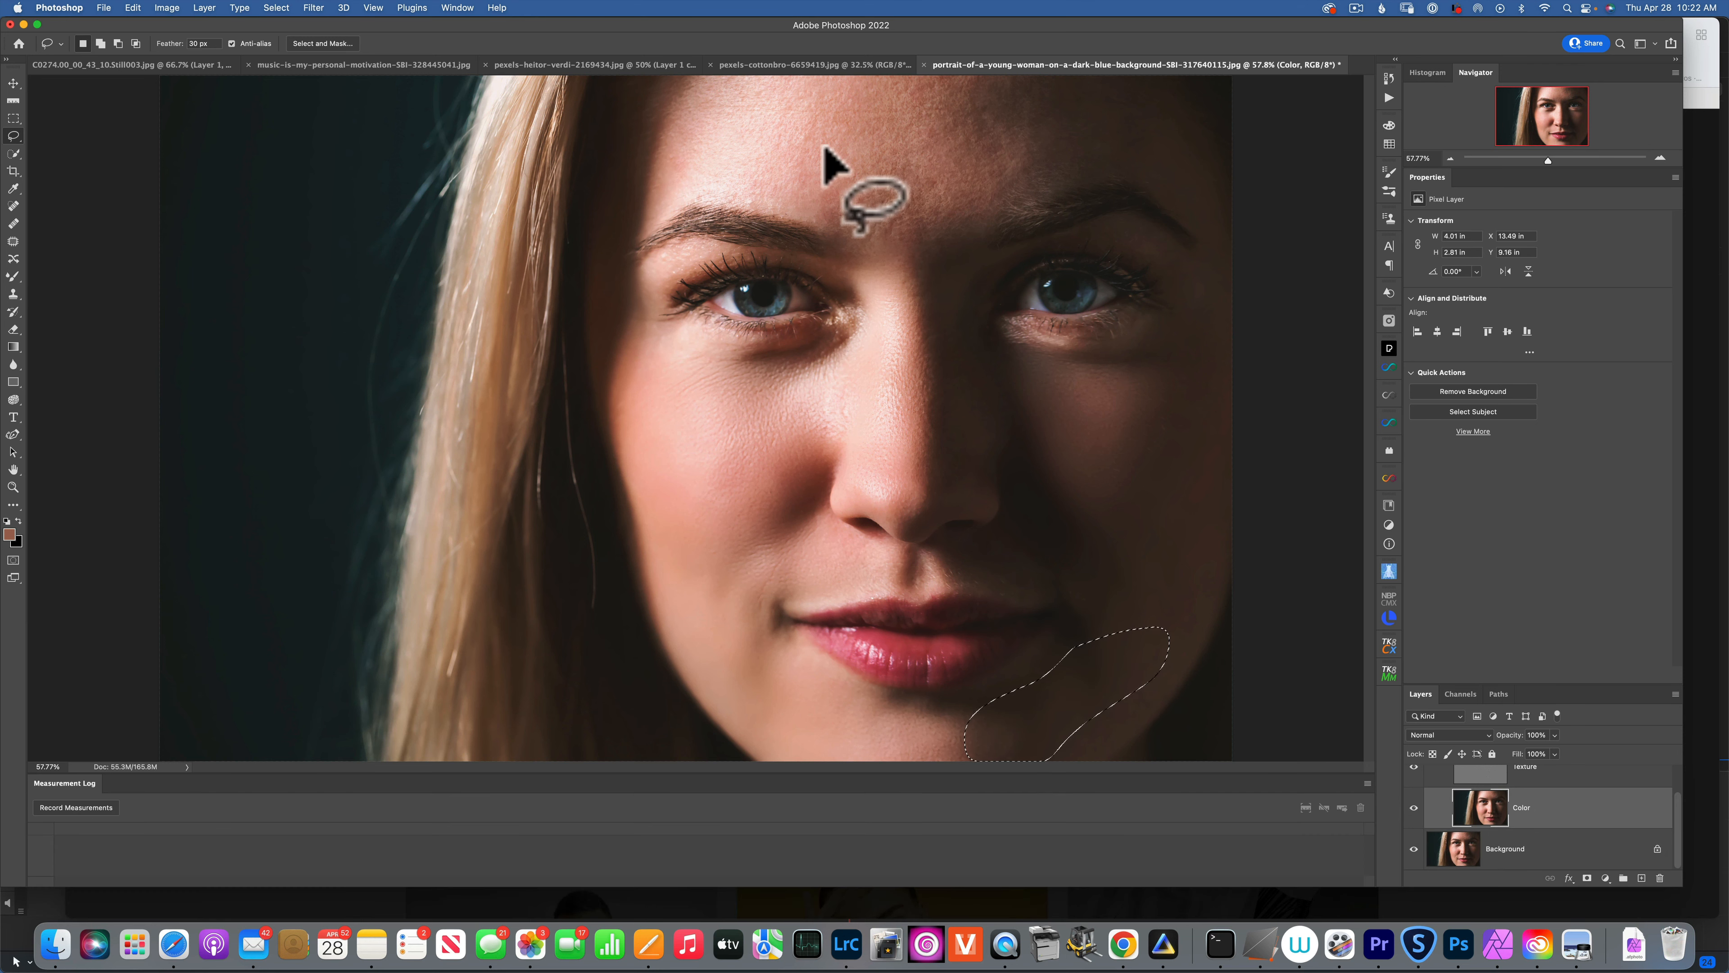
Lasso and blur the brow and several forehead patches with the repeated filter, then deselect.
{"action": "mouse_move", "coordinate": [887, 284]}
{"action": "left_mouse_down"}
{"action": "mouse_move", "coordinate": [809, 192]}
{"action": "mouse_move", "coordinate": [958, 168]}
{"action": "mouse_move", "coordinate": [982, 183]}
{"action": "mouse_move", "coordinate": [953, 242]}
{"action": "mouse_move", "coordinate": [874, 259]}
{"action": "left_mouse_up"}
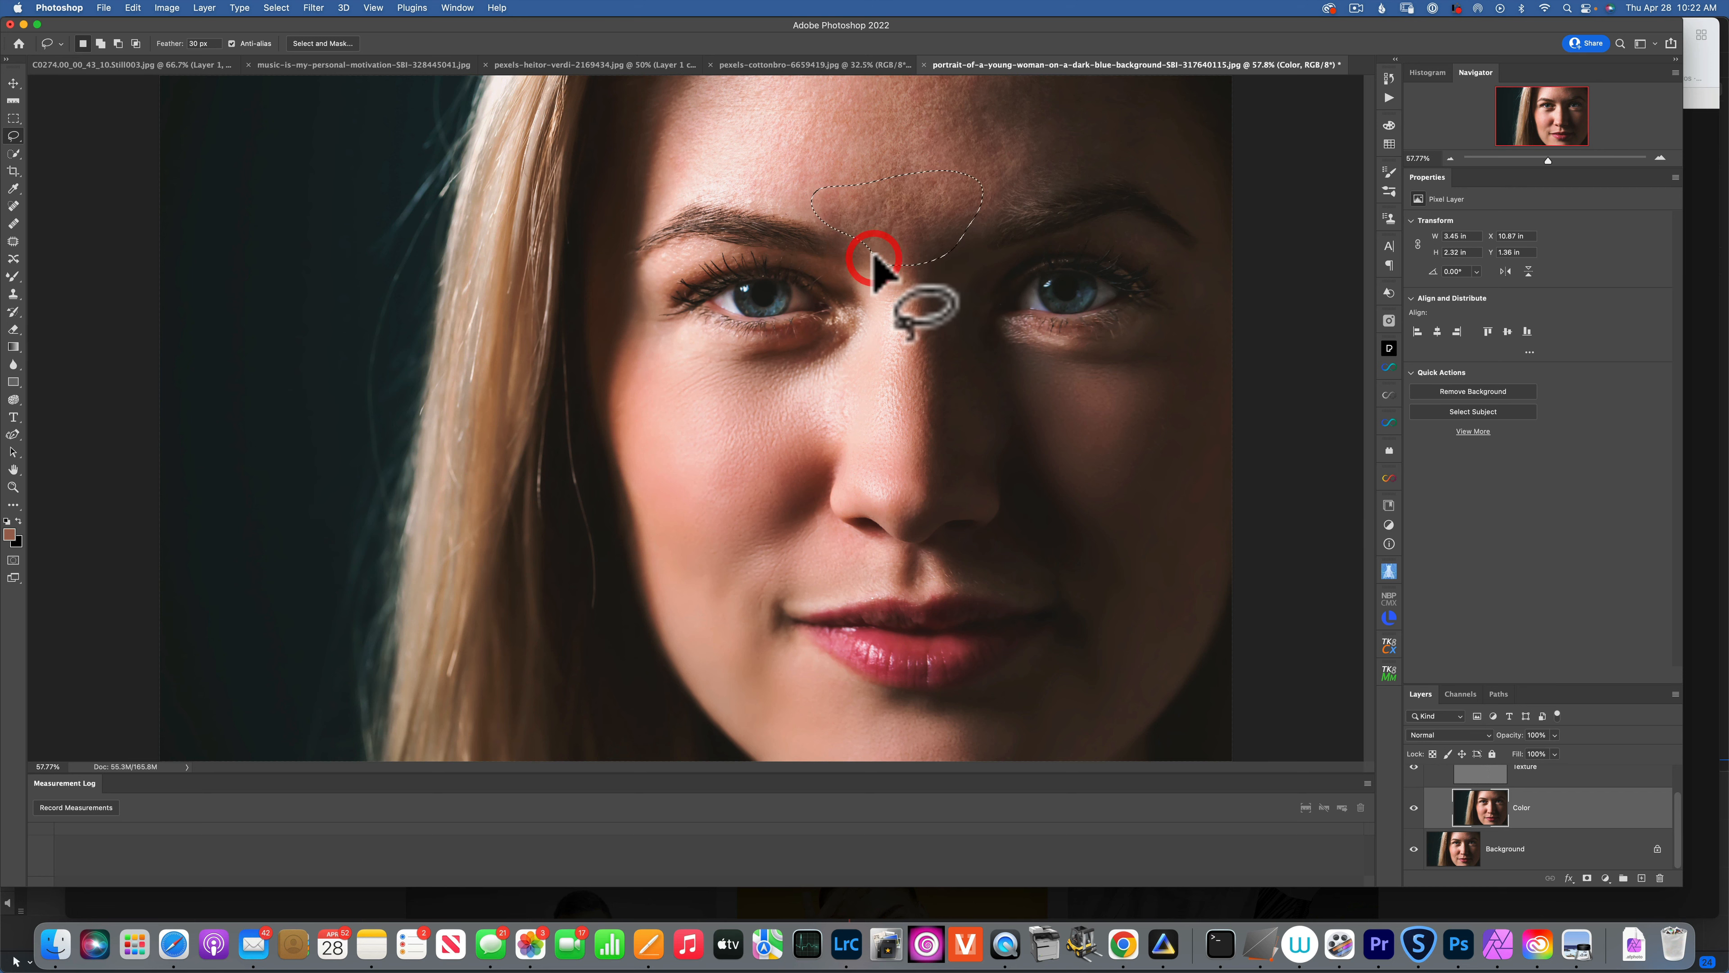
{"action": "key", "text": "ctrl+super+f"}
{"action": "left_click", "coordinate": [655, 188]}
{"action": "mouse_move", "coordinate": [656, 203]}
{"action": "left_mouse_down"}
{"action": "mouse_move", "coordinate": [711, 62]}
{"action": "mouse_move", "coordinate": [919, 90]}
{"action": "mouse_move", "coordinate": [934, 164]}
{"action": "mouse_move", "coordinate": [870, 199]}
{"action": "mouse_move", "coordinate": [653, 200]}
{"action": "left_mouse_up"}
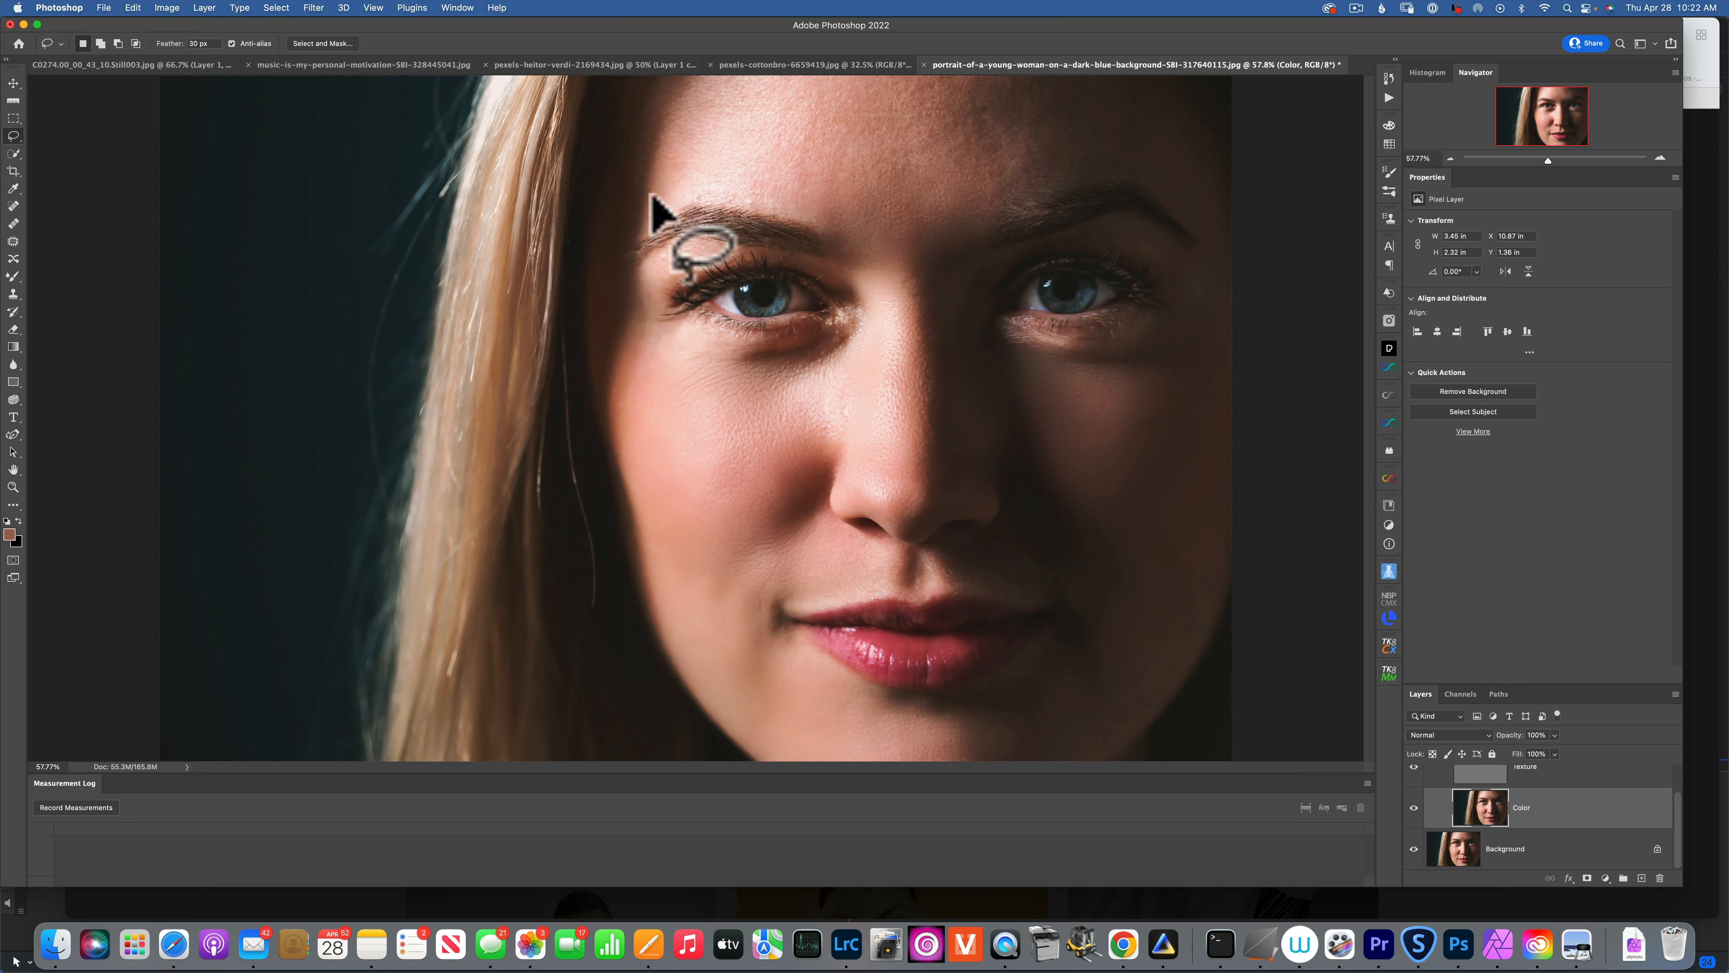
{"action": "key", "text": "ctrl+super+f"}
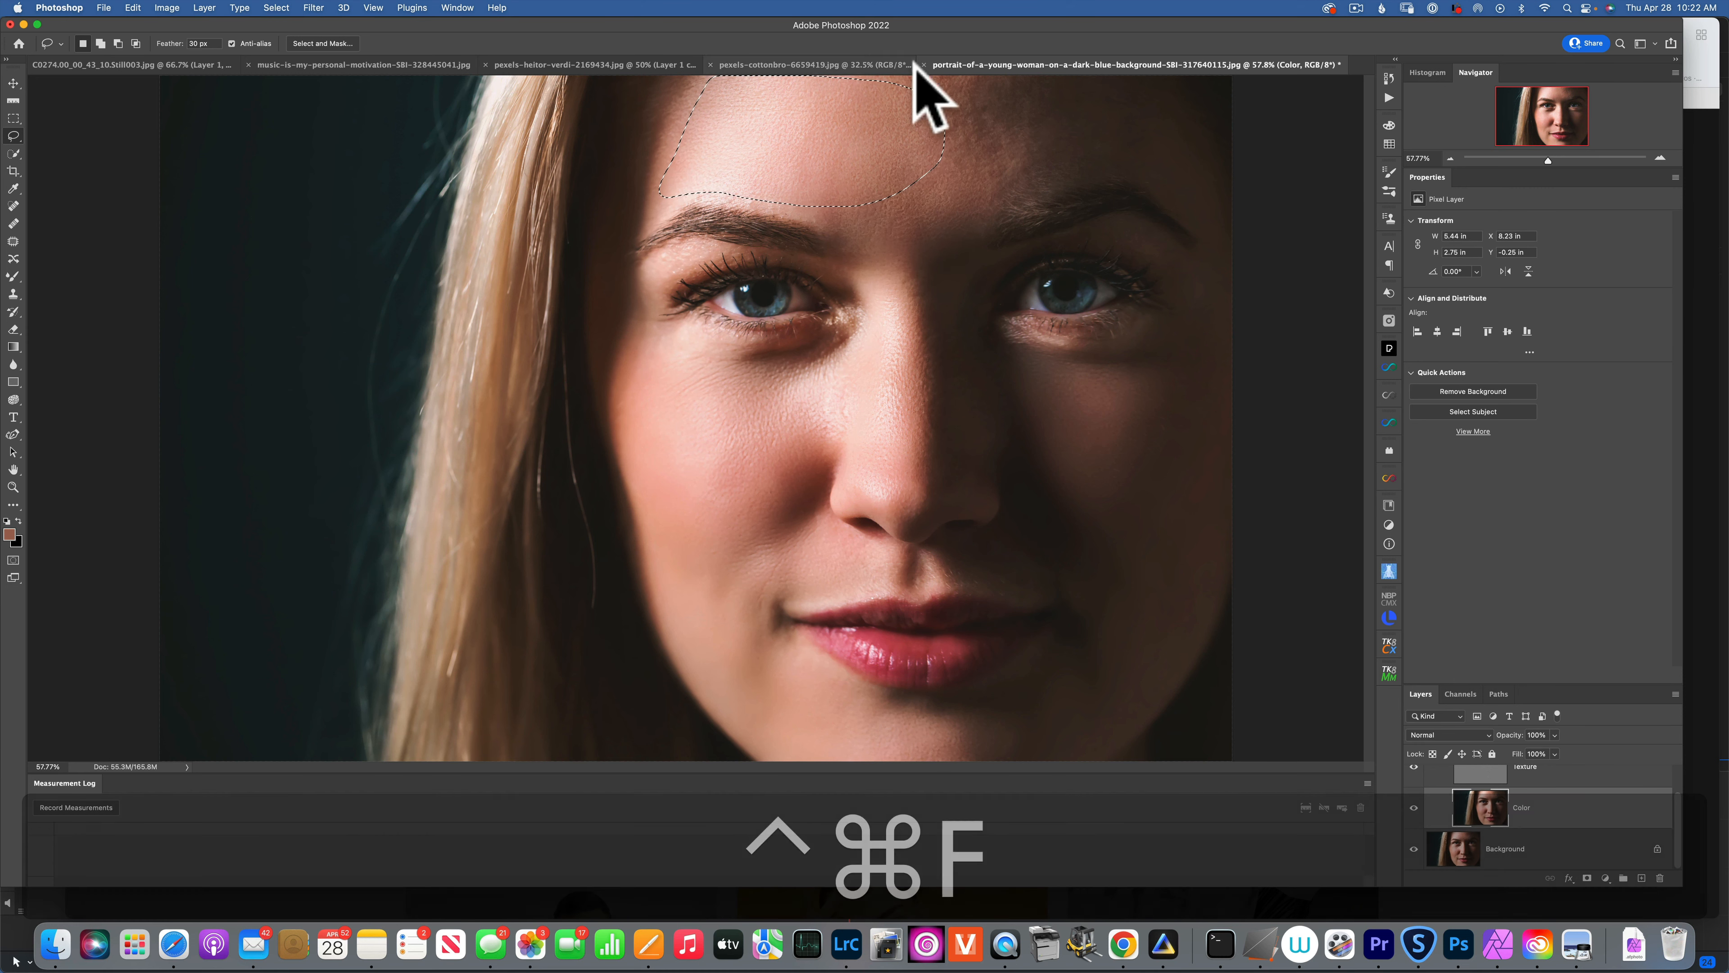
{"action": "mouse_move", "coordinate": [965, 201]}
{"action": "left_mouse_down"}
{"action": "mouse_move", "coordinate": [1120, 162]}
{"action": "mouse_move", "coordinate": [1197, 213]}
{"action": "mouse_move", "coordinate": [1149, 101]}
{"action": "mouse_move", "coordinate": [927, 66]}
{"action": "mouse_move", "coordinate": [1002, 192]}
{"action": "left_mouse_up"}
{"action": "key", "text": "ctrl+super+f"}
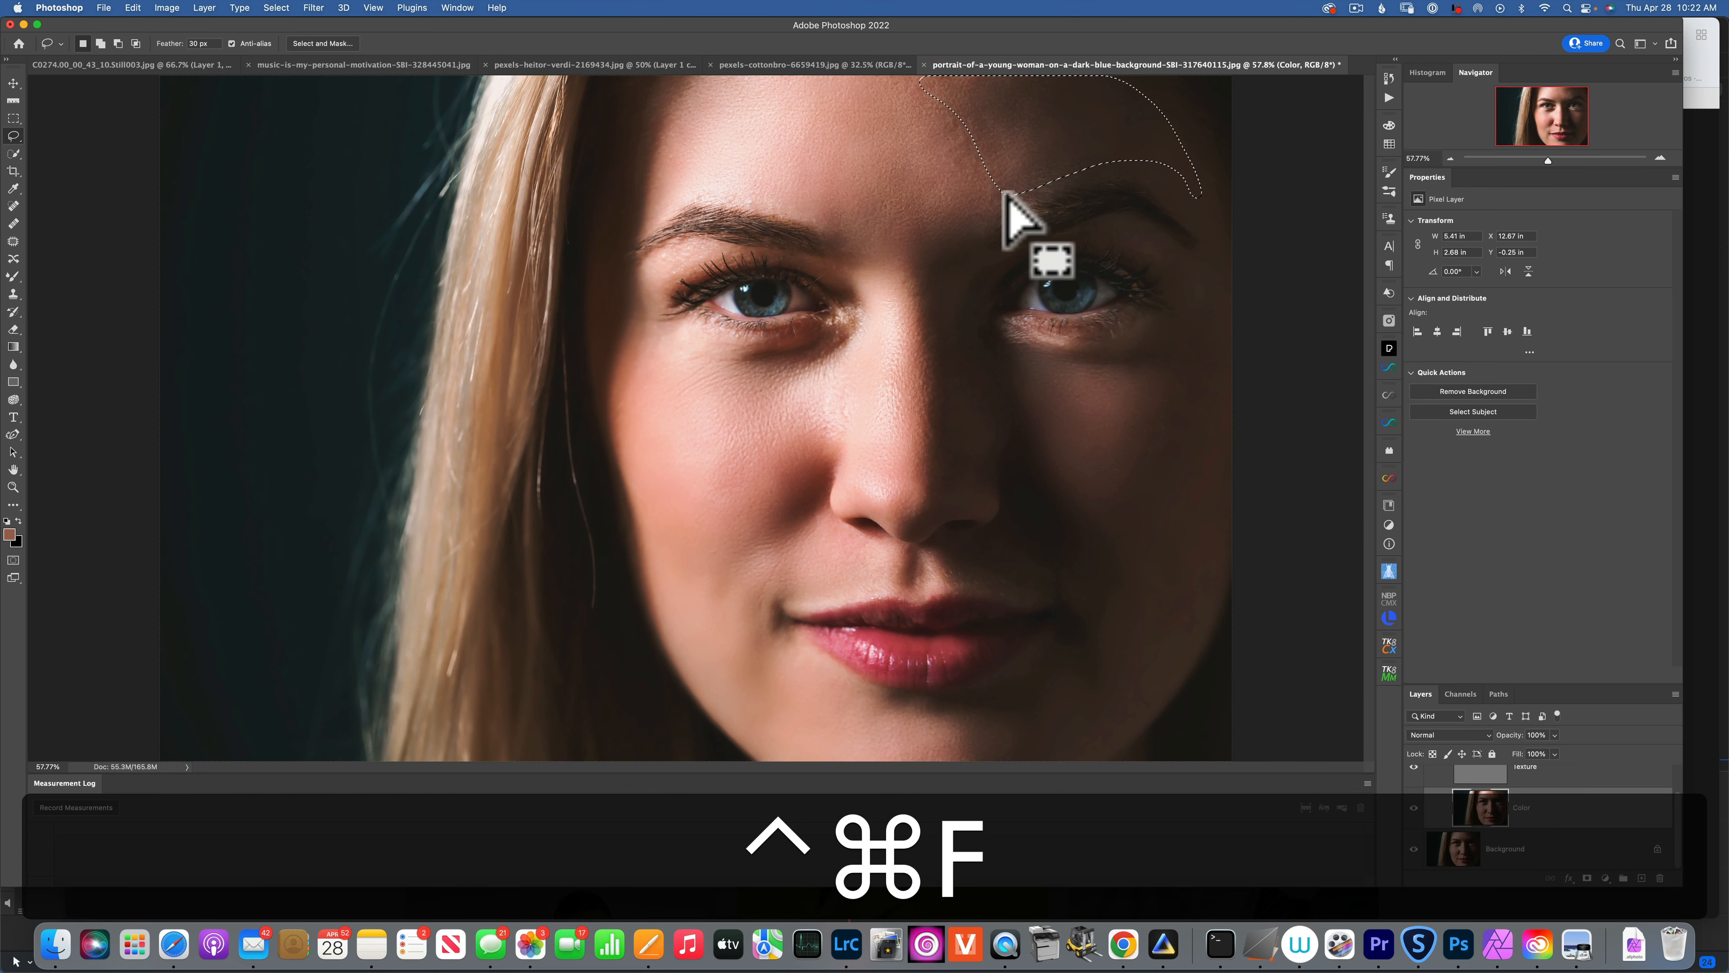
{"action": "mouse_move", "coordinate": [915, 132]}
{"action": "left_mouse_down"}
{"action": "mouse_move", "coordinate": [869, 72]}
{"action": "mouse_move", "coordinate": [882, 58]}
{"action": "mouse_move", "coordinate": [931, 77]}
{"action": "mouse_move", "coordinate": [1001, 176]}
{"action": "mouse_move", "coordinate": [987, 192]}
{"action": "mouse_move", "coordinate": [946, 175]}
{"action": "mouse_move", "coordinate": [908, 123]}
{"action": "left_mouse_up"}
{"action": "key", "text": "ctrl+super+f"}
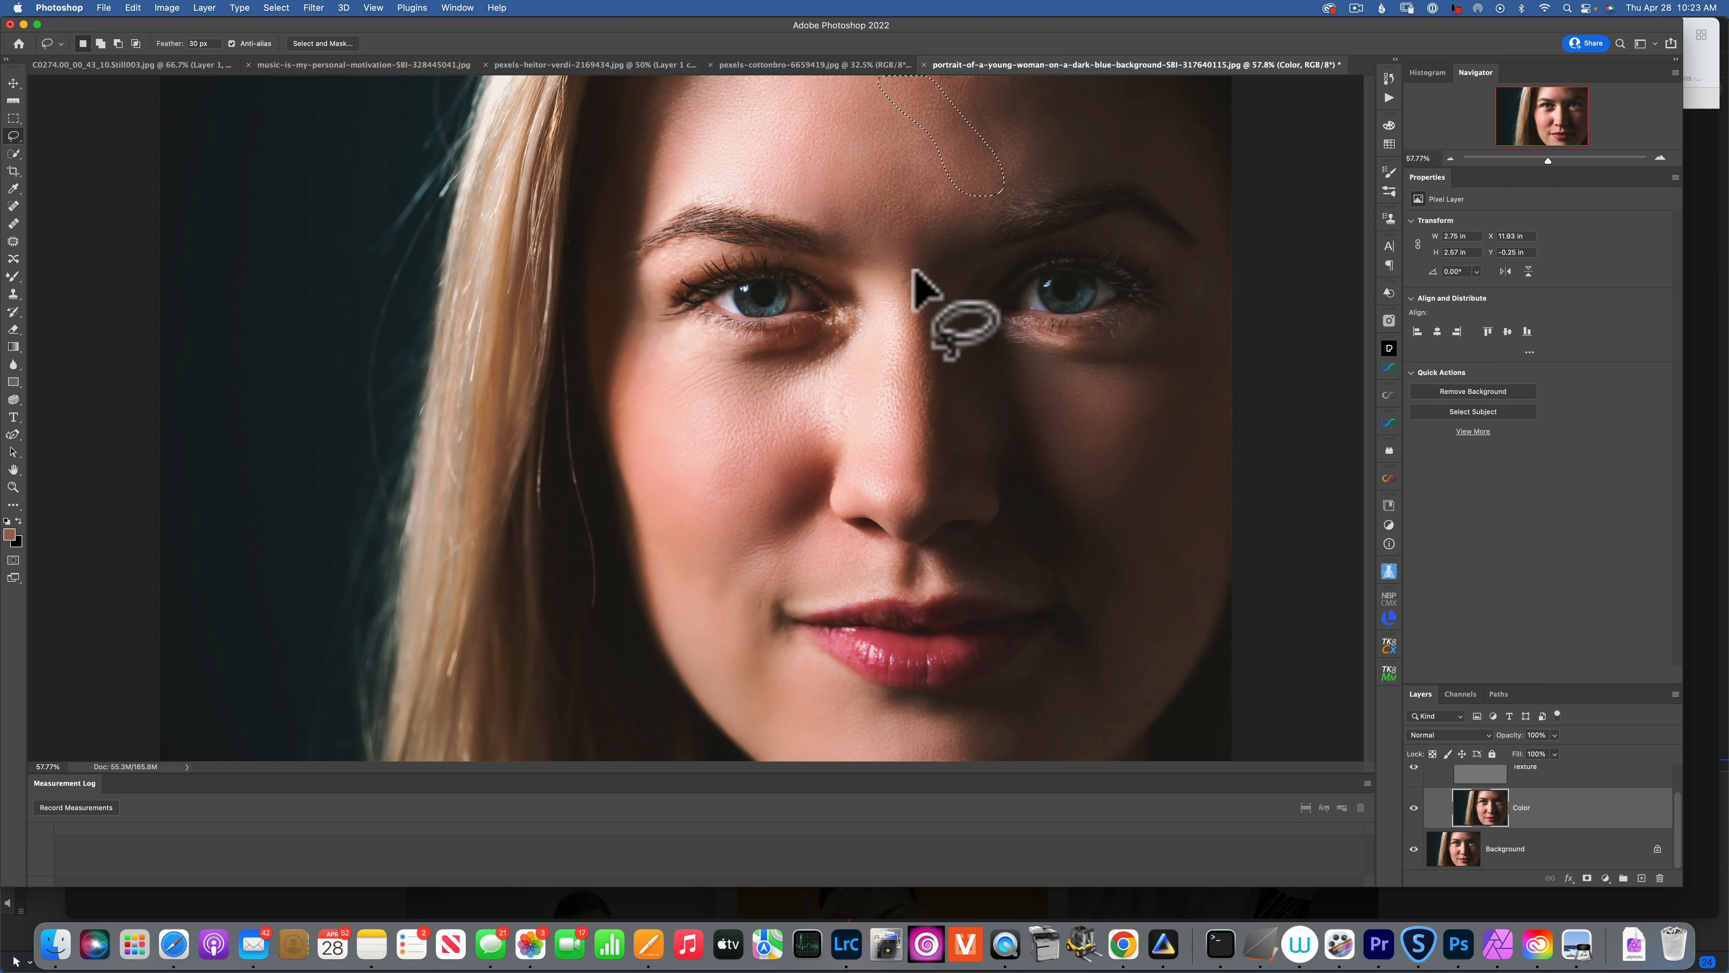
{"action": "key", "text": "super+d"}
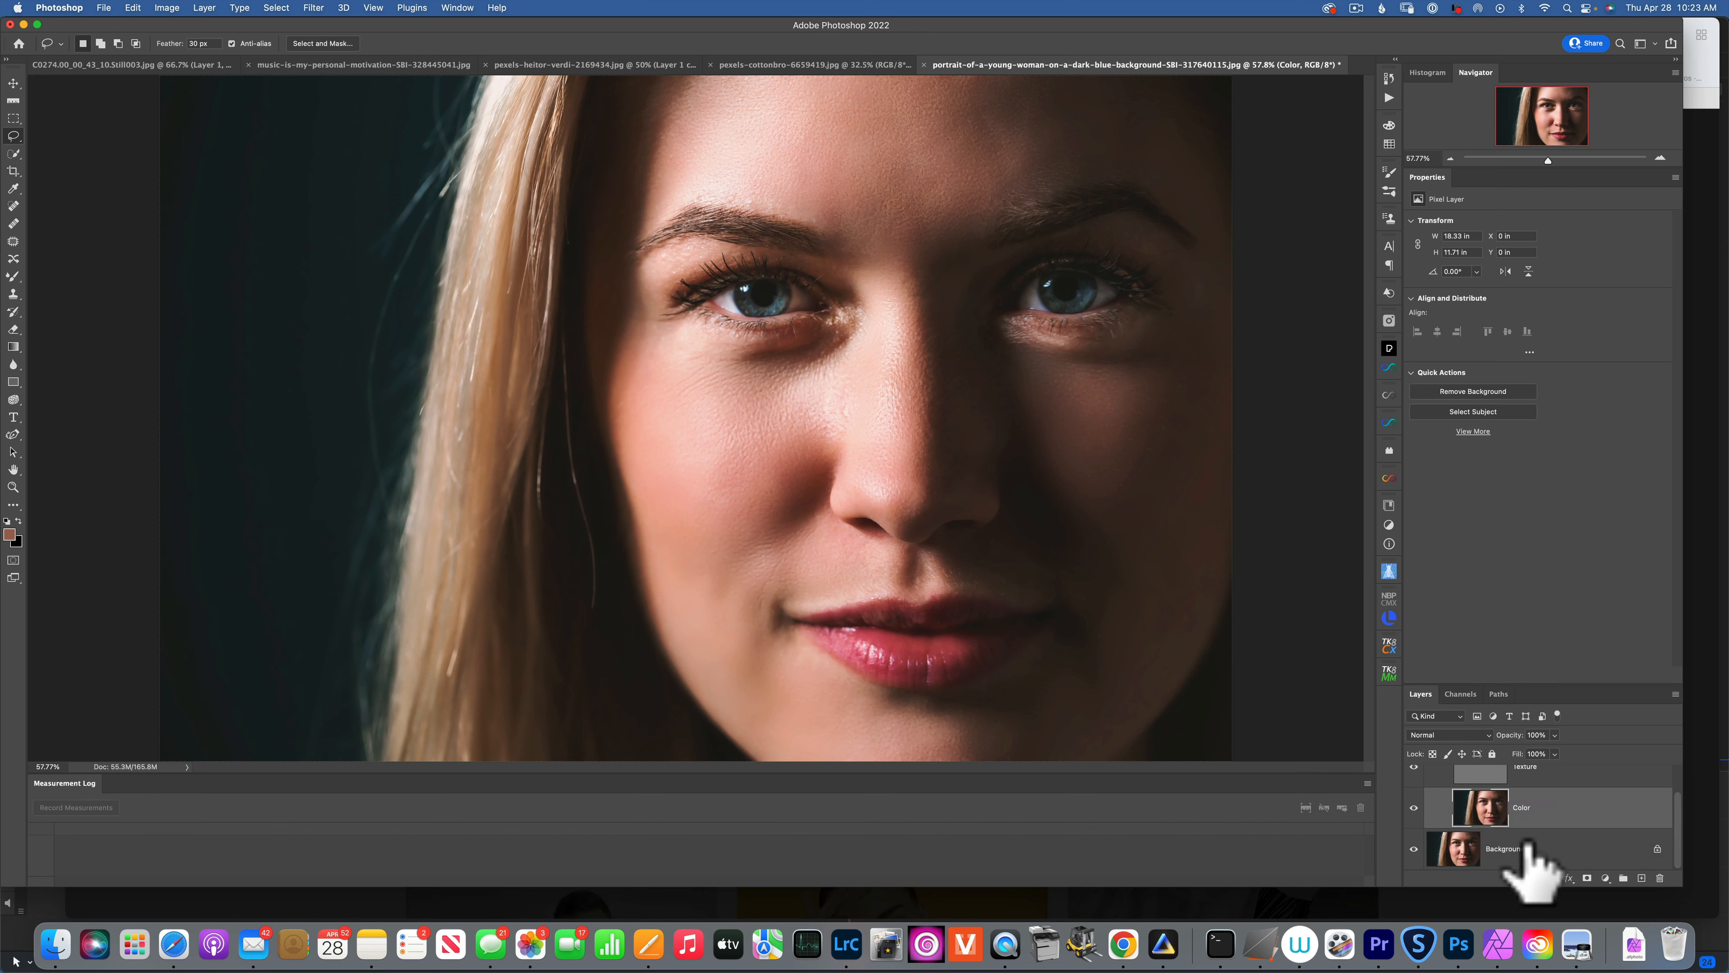
Select the Mixer Brush Tool from the Brush tool flyout in the toolbar.
{"action": "scroll", "coordinate": [1518, 841], "scroll_direction": "up", "scroll_amount": 2}
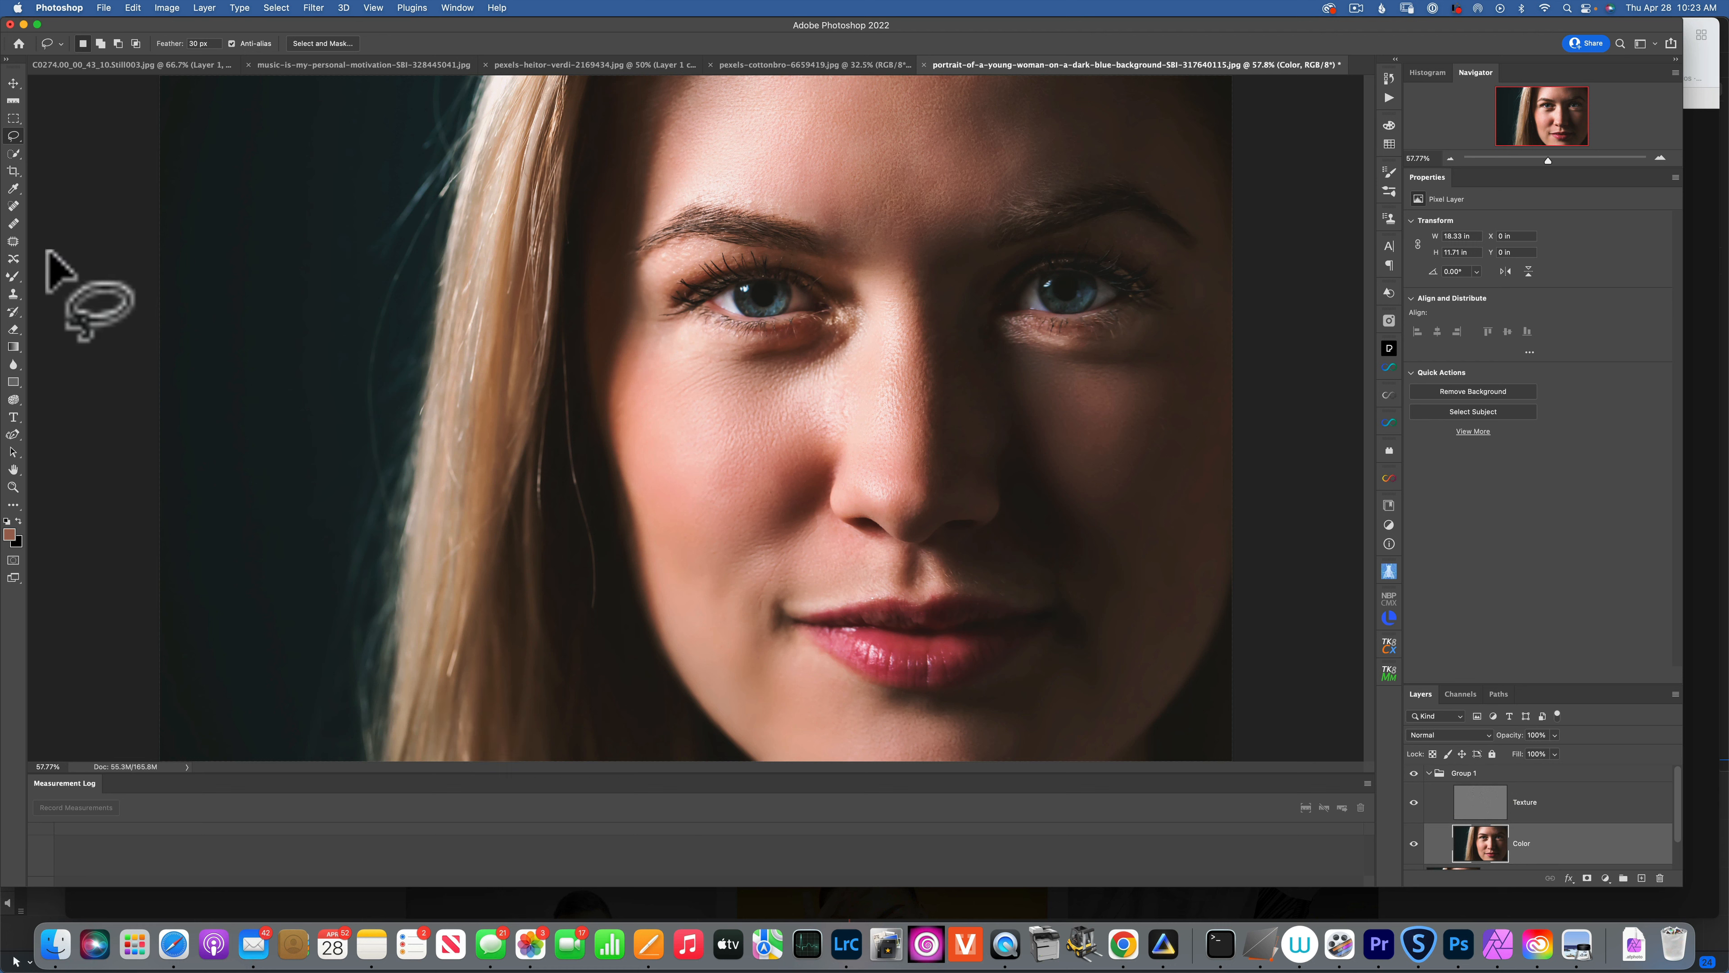
{"action": "left_click", "coordinate": [13, 276]}
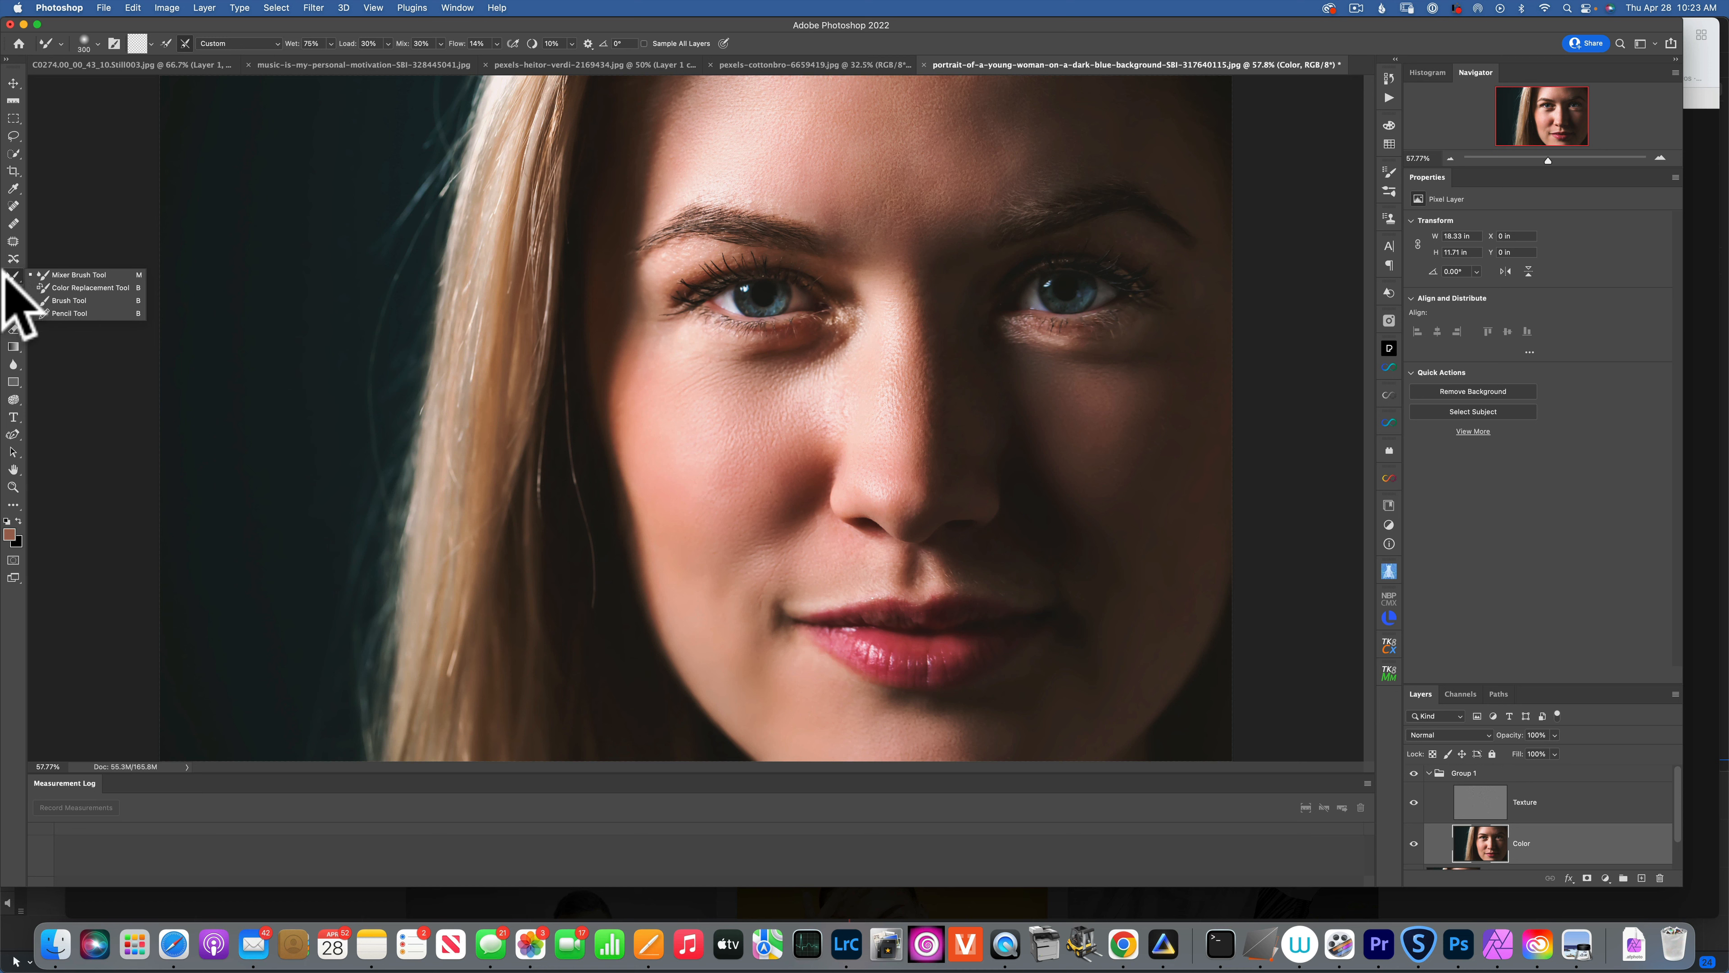
{"action": "left_click", "coordinate": [58, 274]}
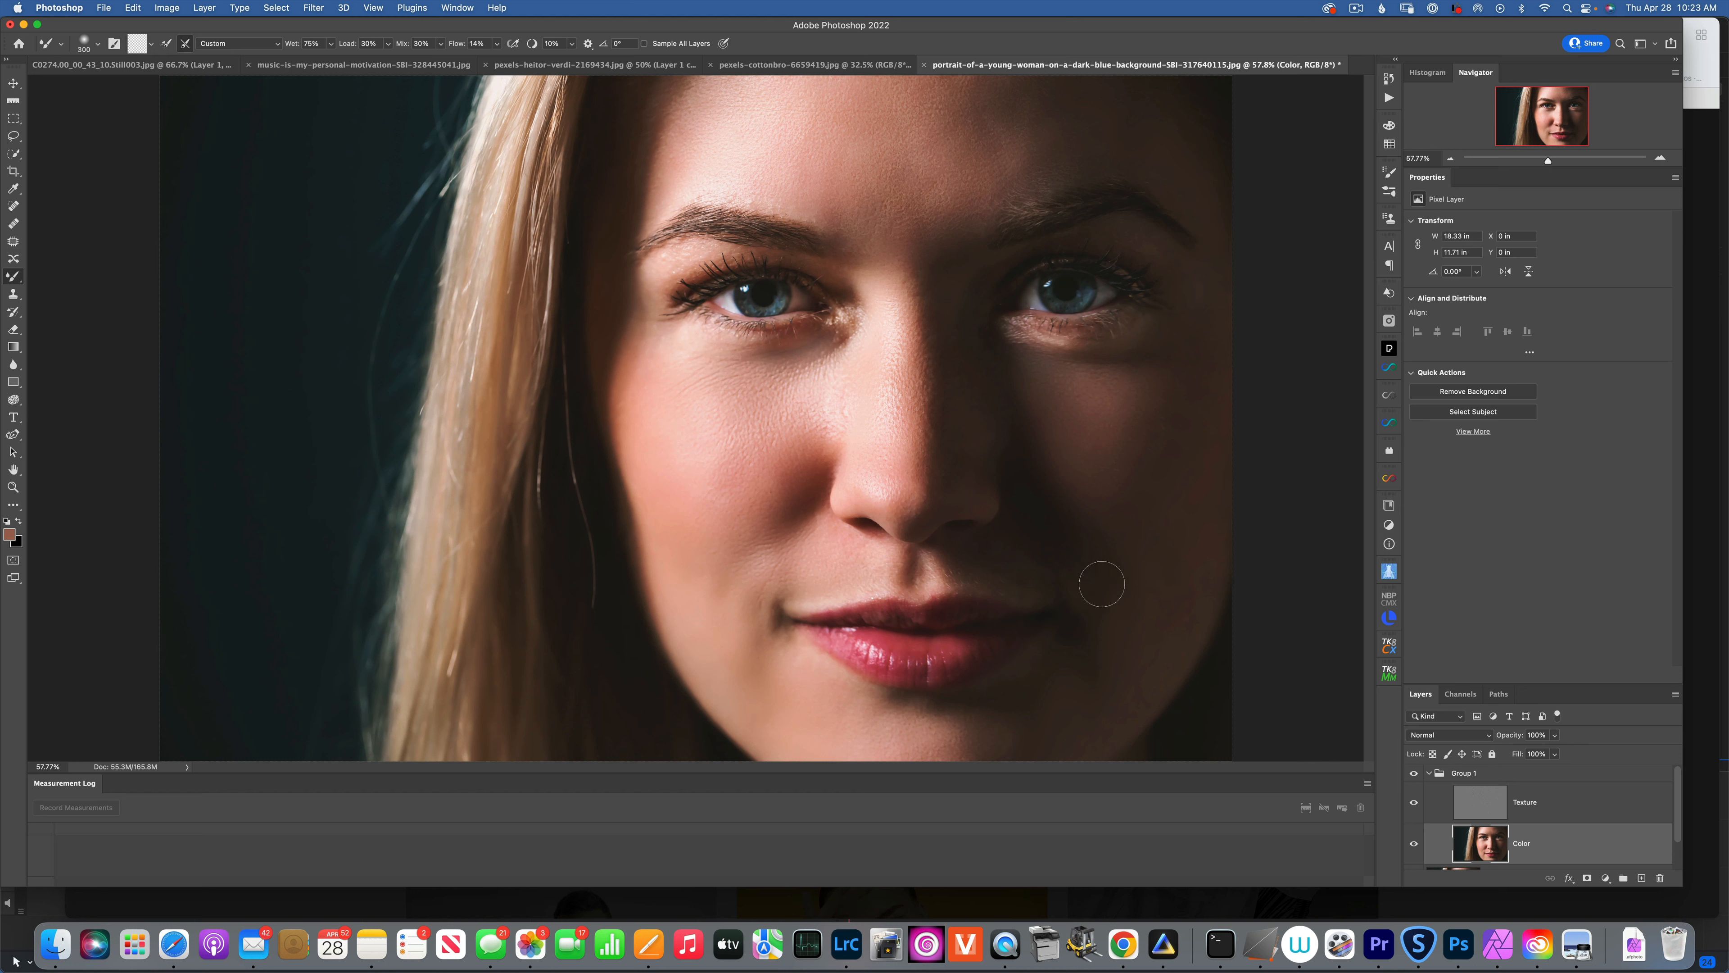
On the Texture layer, take the Clone Stamp and sample clean skin near the left eye.
{"action": "left_click", "coordinate": [1478, 799]}
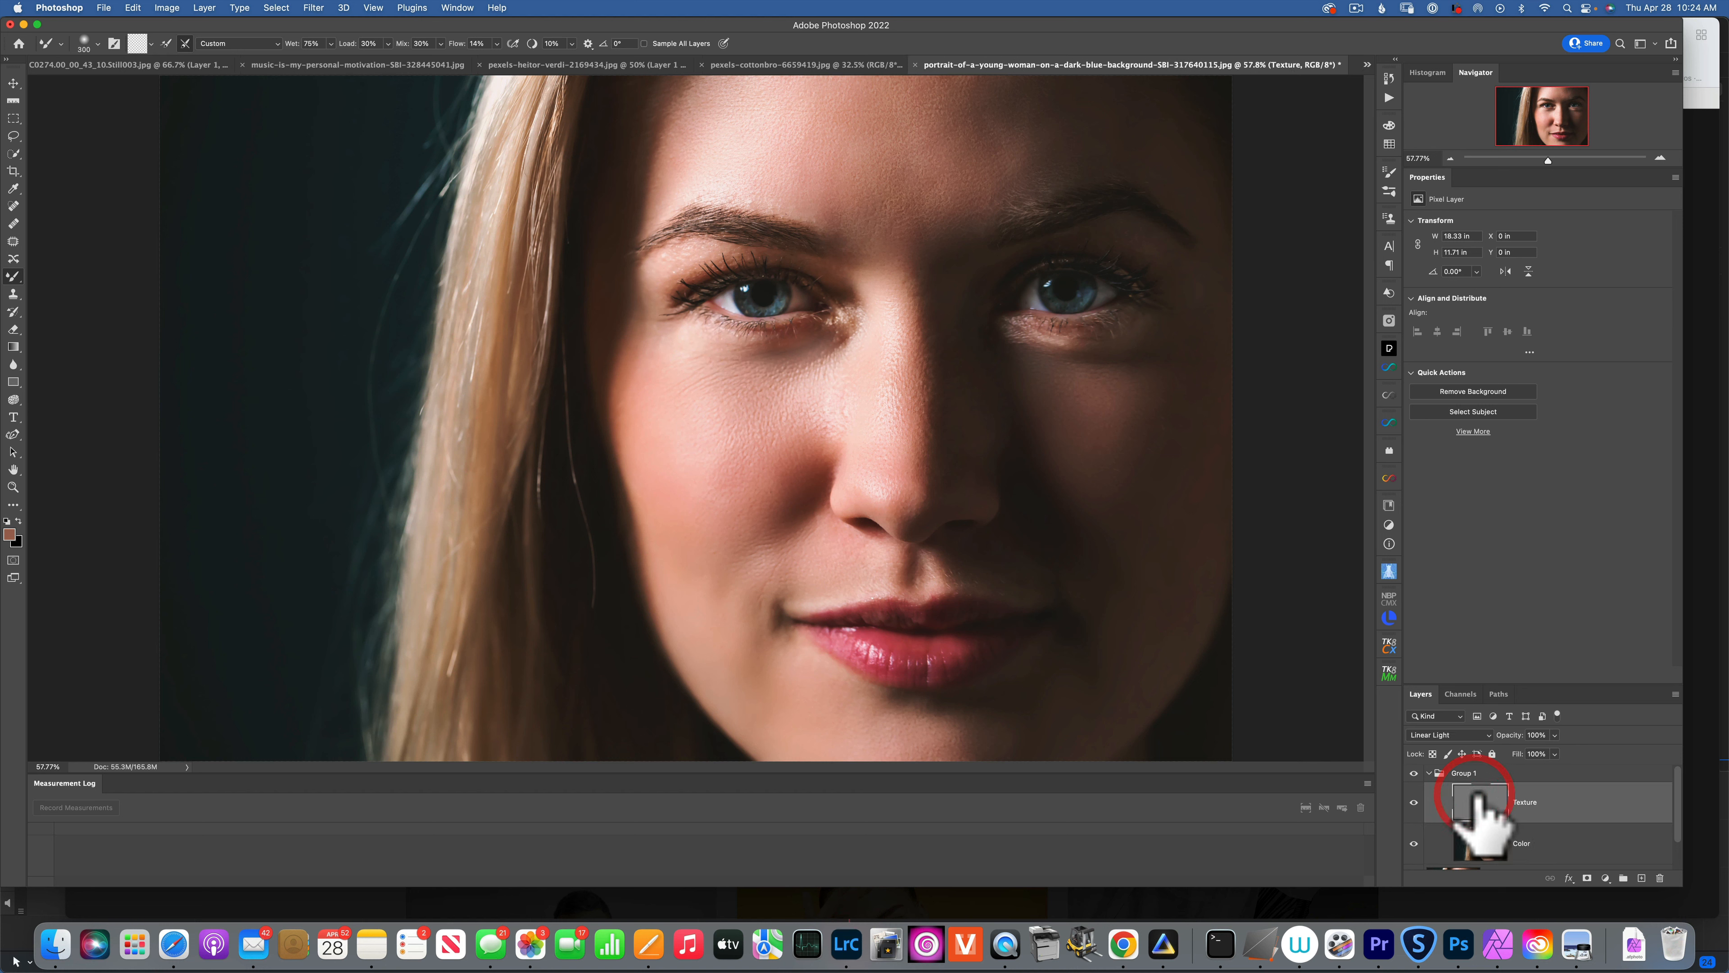
{"action": "left_click", "coordinate": [13, 293]}
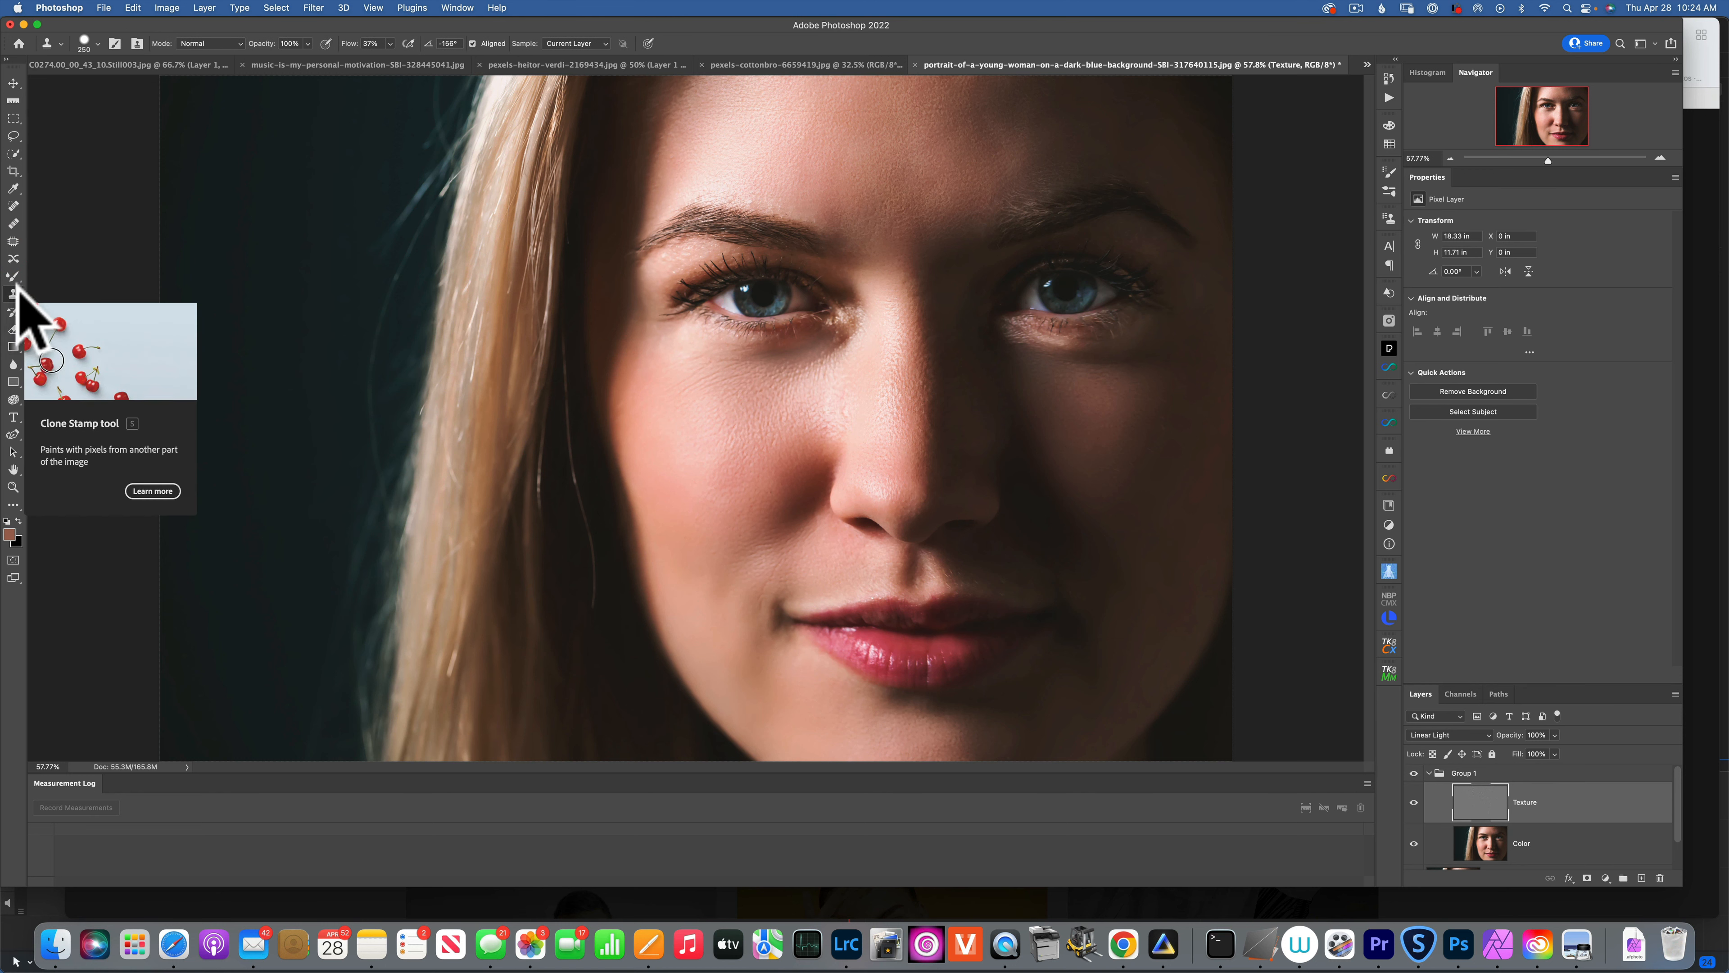
{"action": "key", "text": "alt"}
{"action": "left_click", "coordinate": [772, 398], "text": "alt"}
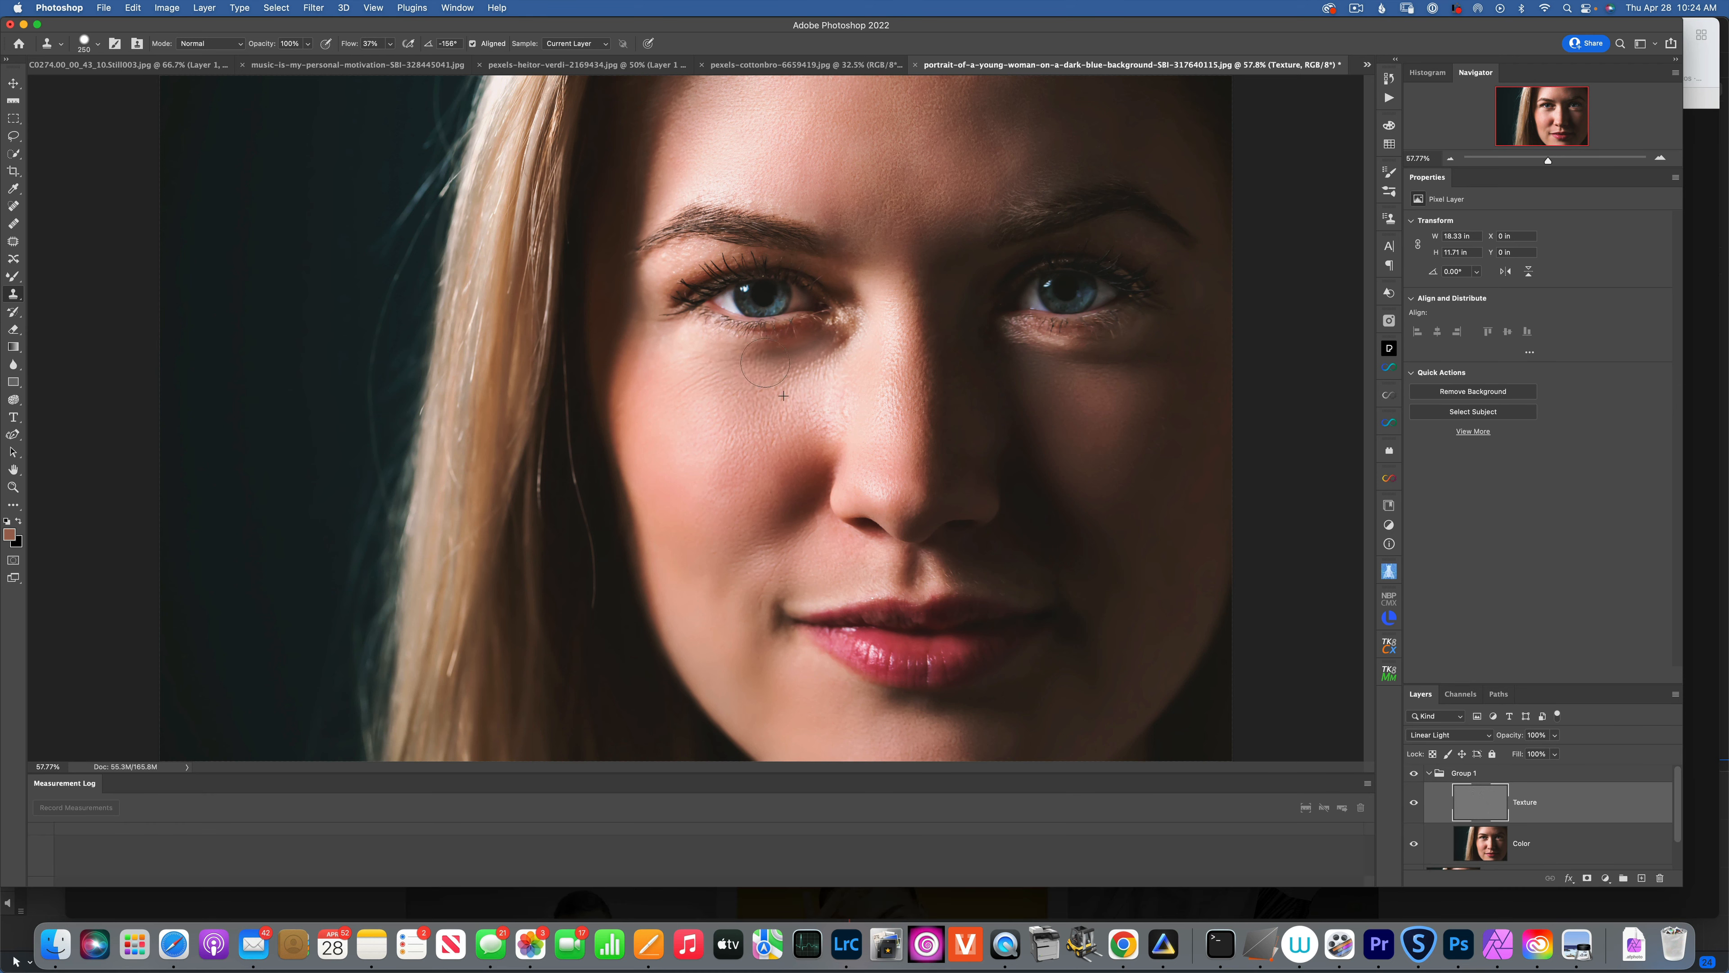
{"action": "key", "text": "alt"}
{"action": "left_click", "coordinate": [761, 401], "text": "alt"}
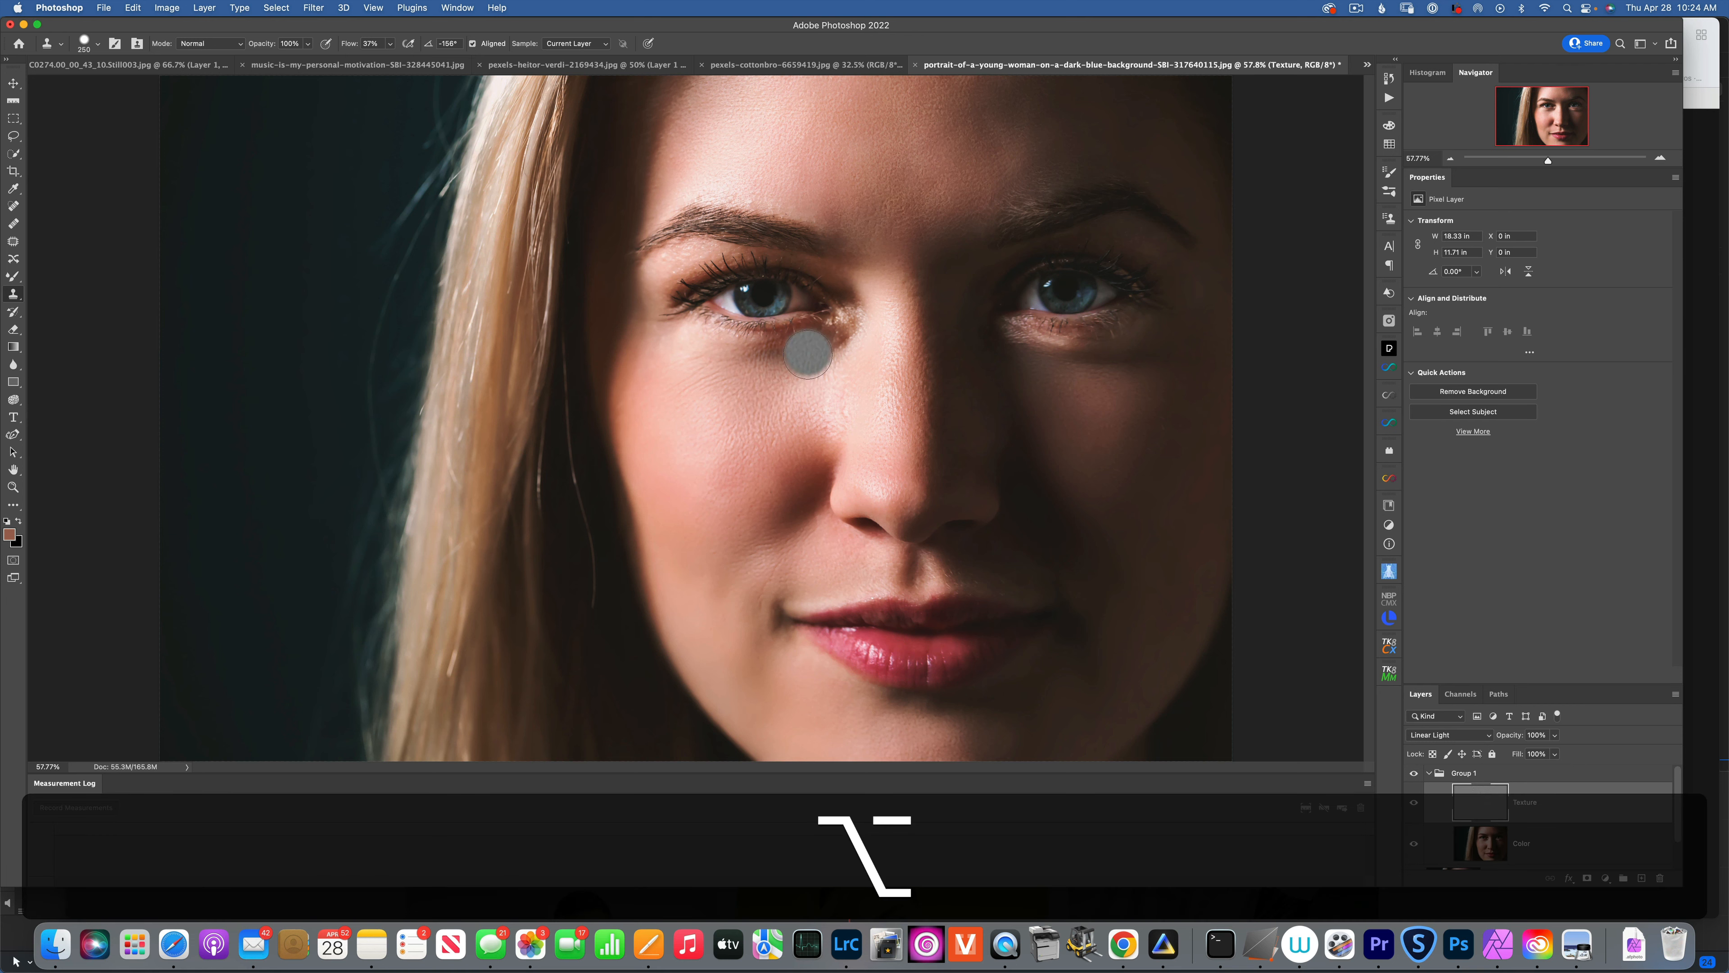
Clone sampled texture across the skin under the left eye, then reselect the Color layer.
{"action": "left_click_drag", "start_coordinate": [789, 363], "coordinate": [784, 365]}
{"action": "left_click", "coordinate": [773, 404], "text": "alt"}
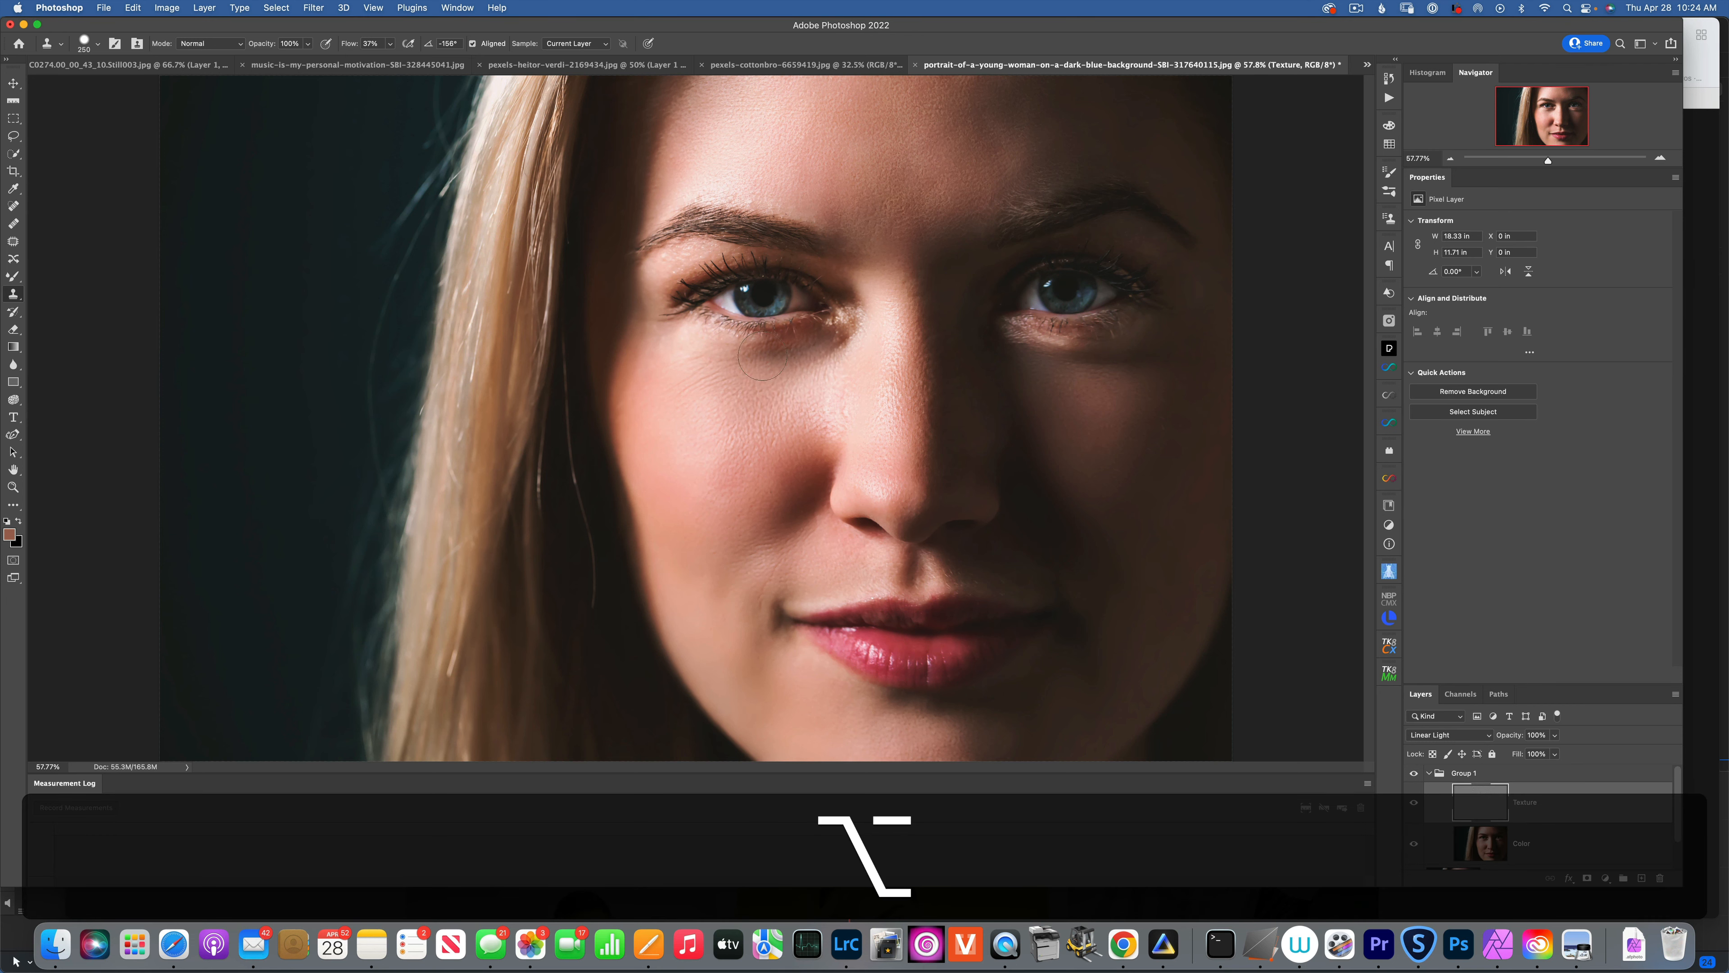
{"action": "left_click", "coordinate": [785, 402], "text": "alt"}
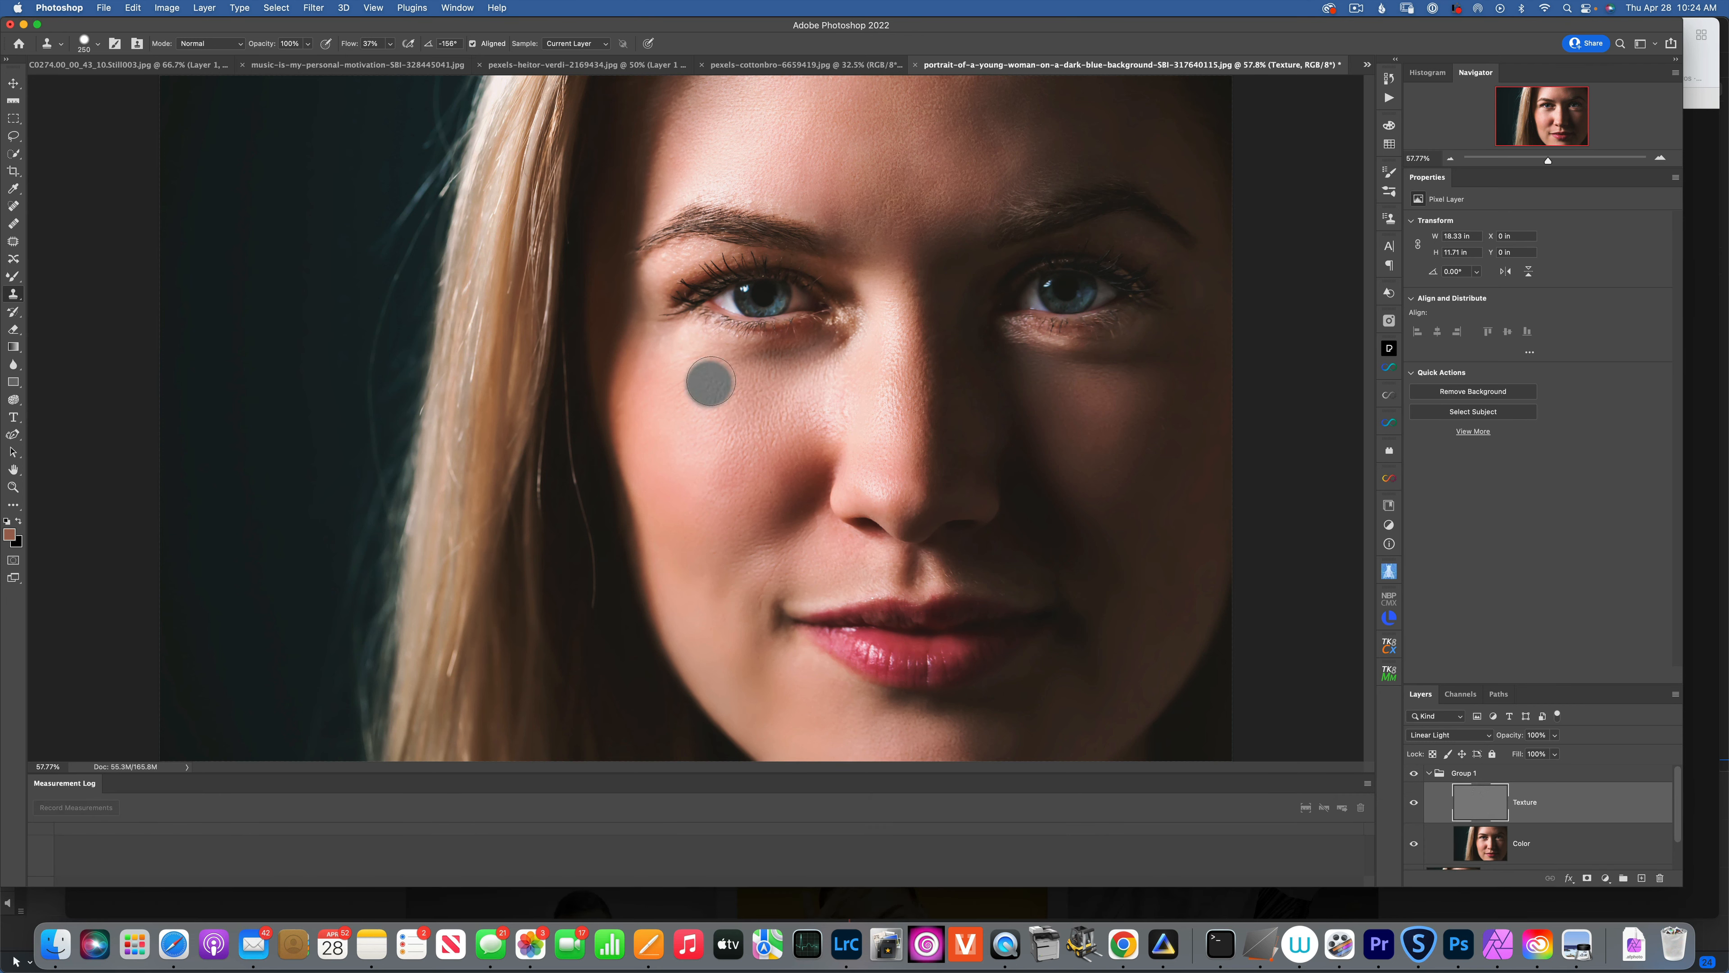
{"action": "key", "text": "alt"}
{"action": "left_click", "coordinate": [782, 395], "text": "alt"}
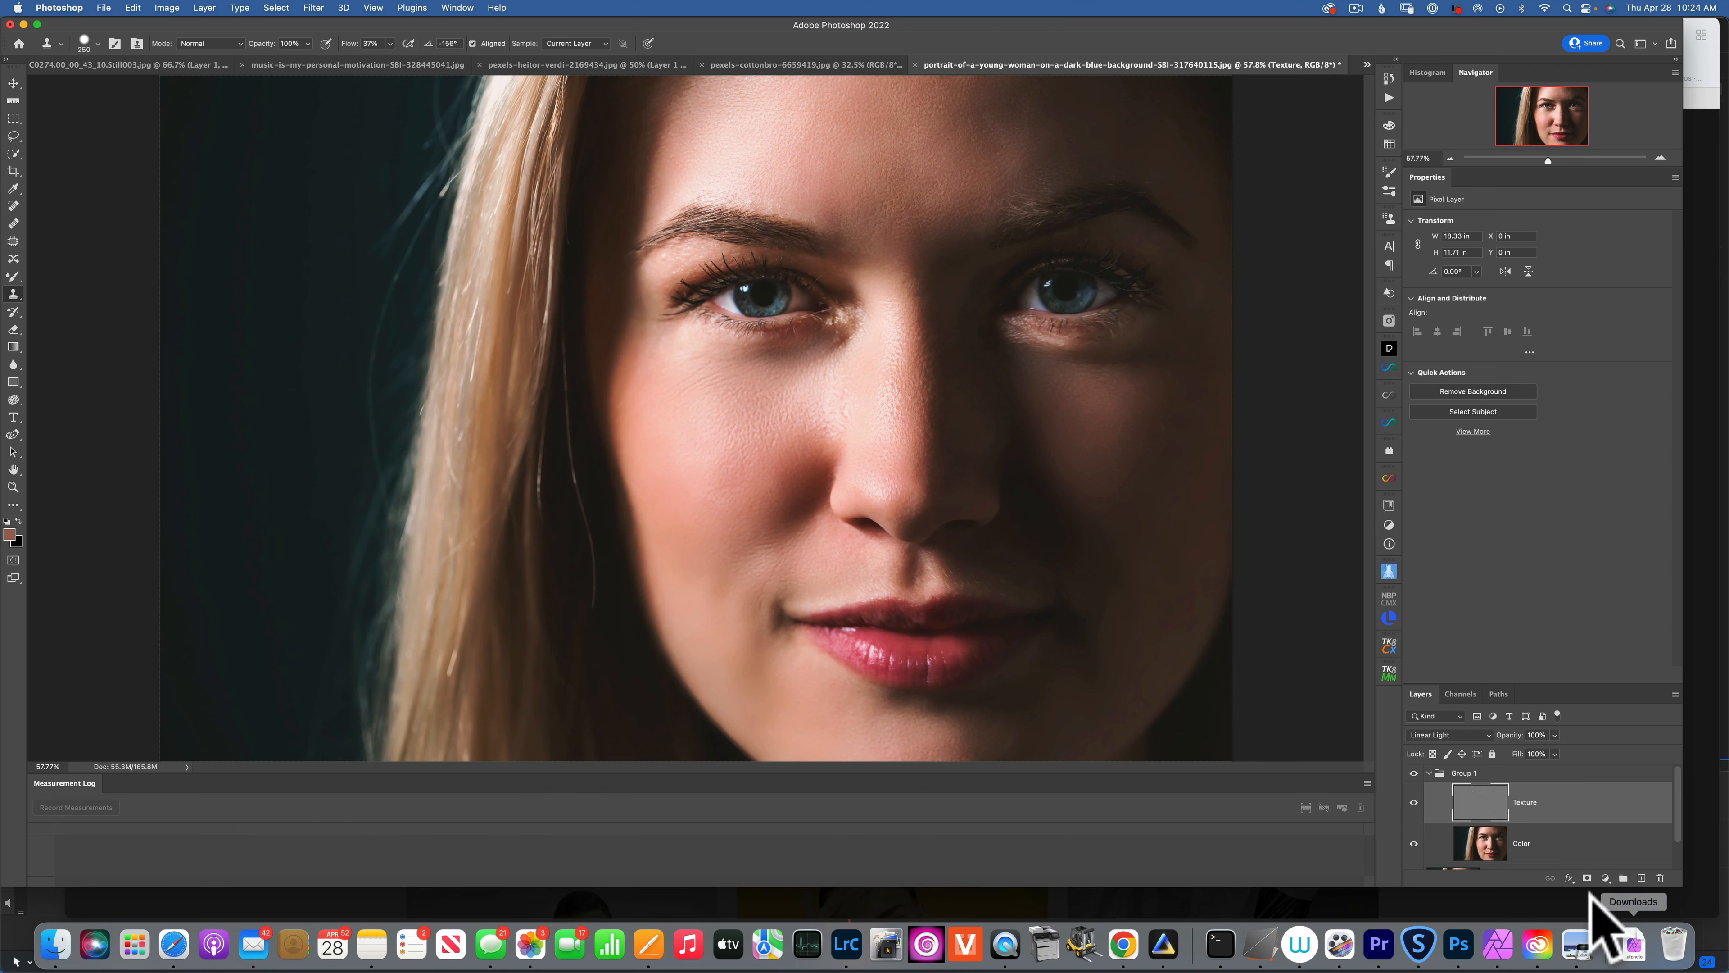
{"action": "left_click", "coordinate": [1482, 842]}
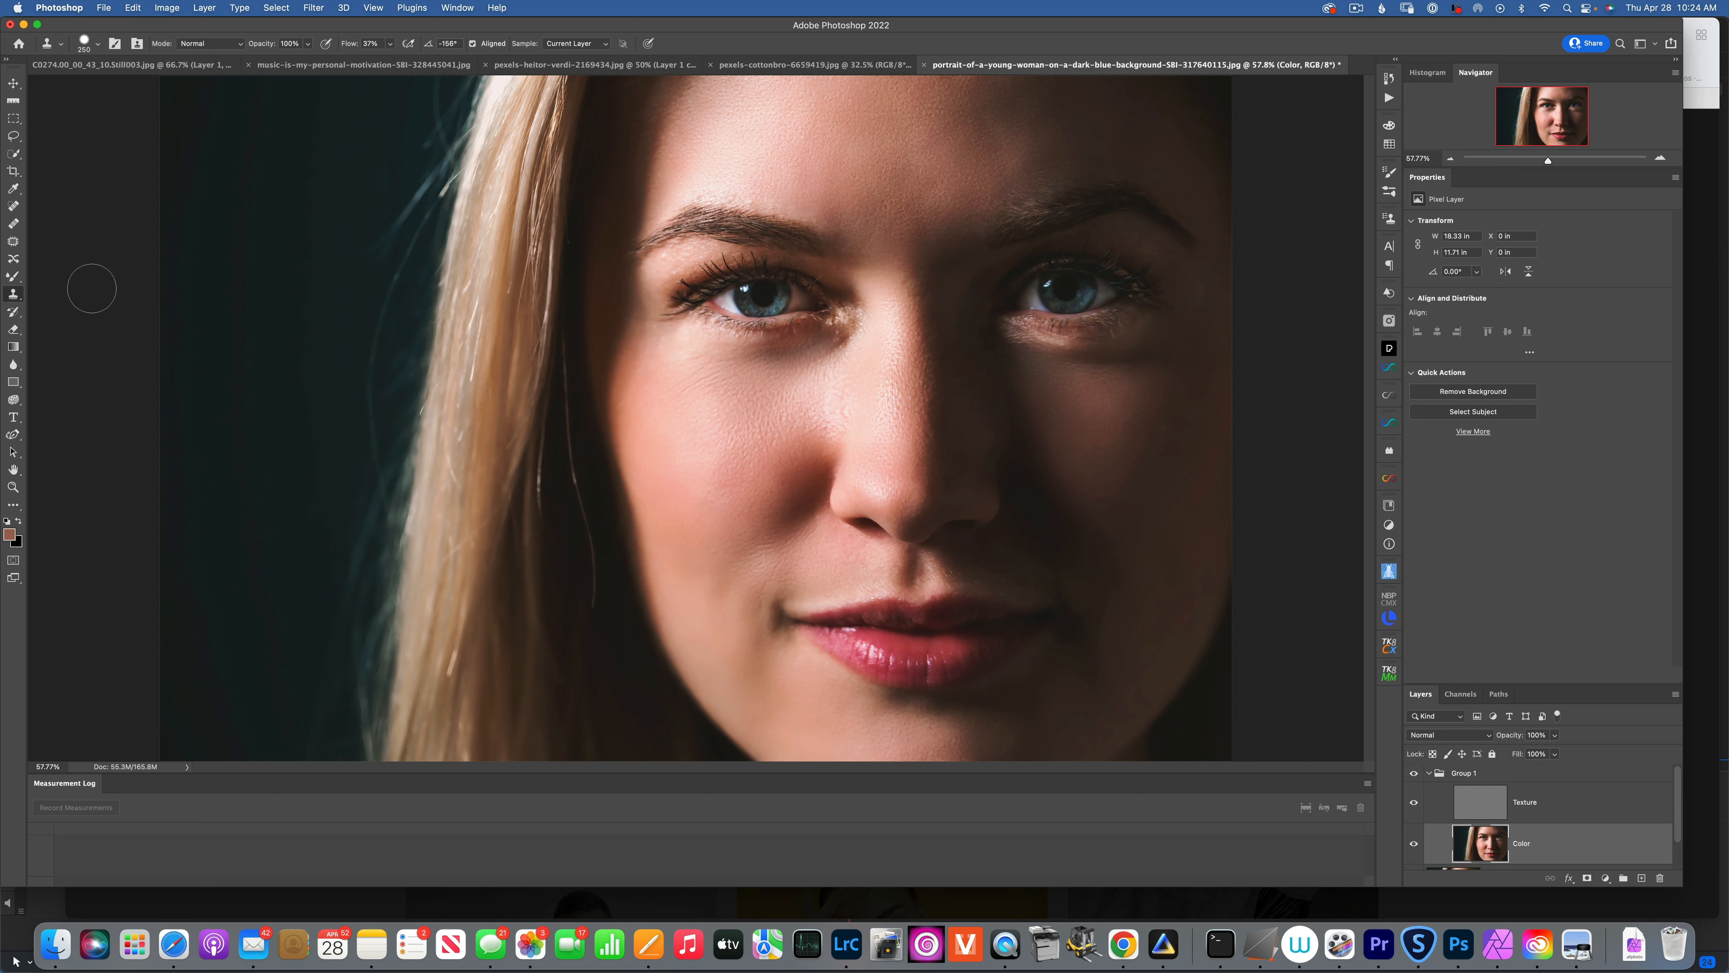
Switch to the Brush Tool at size 200 and paint sampled skin tones under the left eye.
{"action": "left_click", "coordinate": [12, 275]}
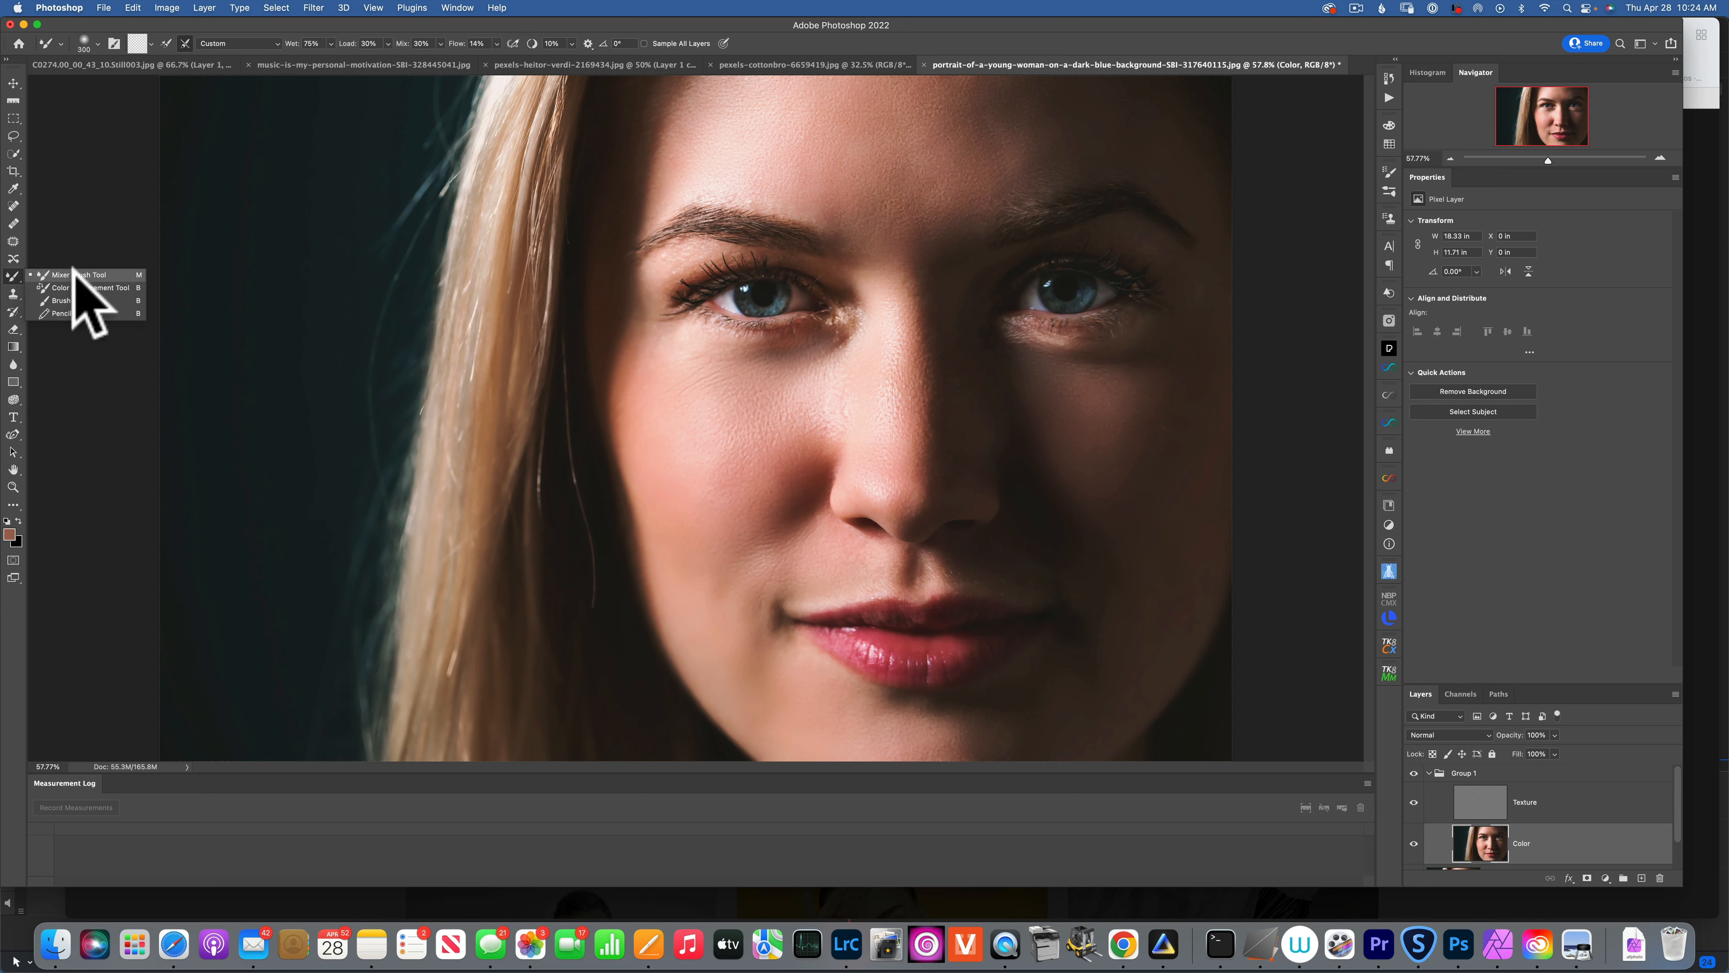
{"action": "left_click", "coordinate": [68, 300]}
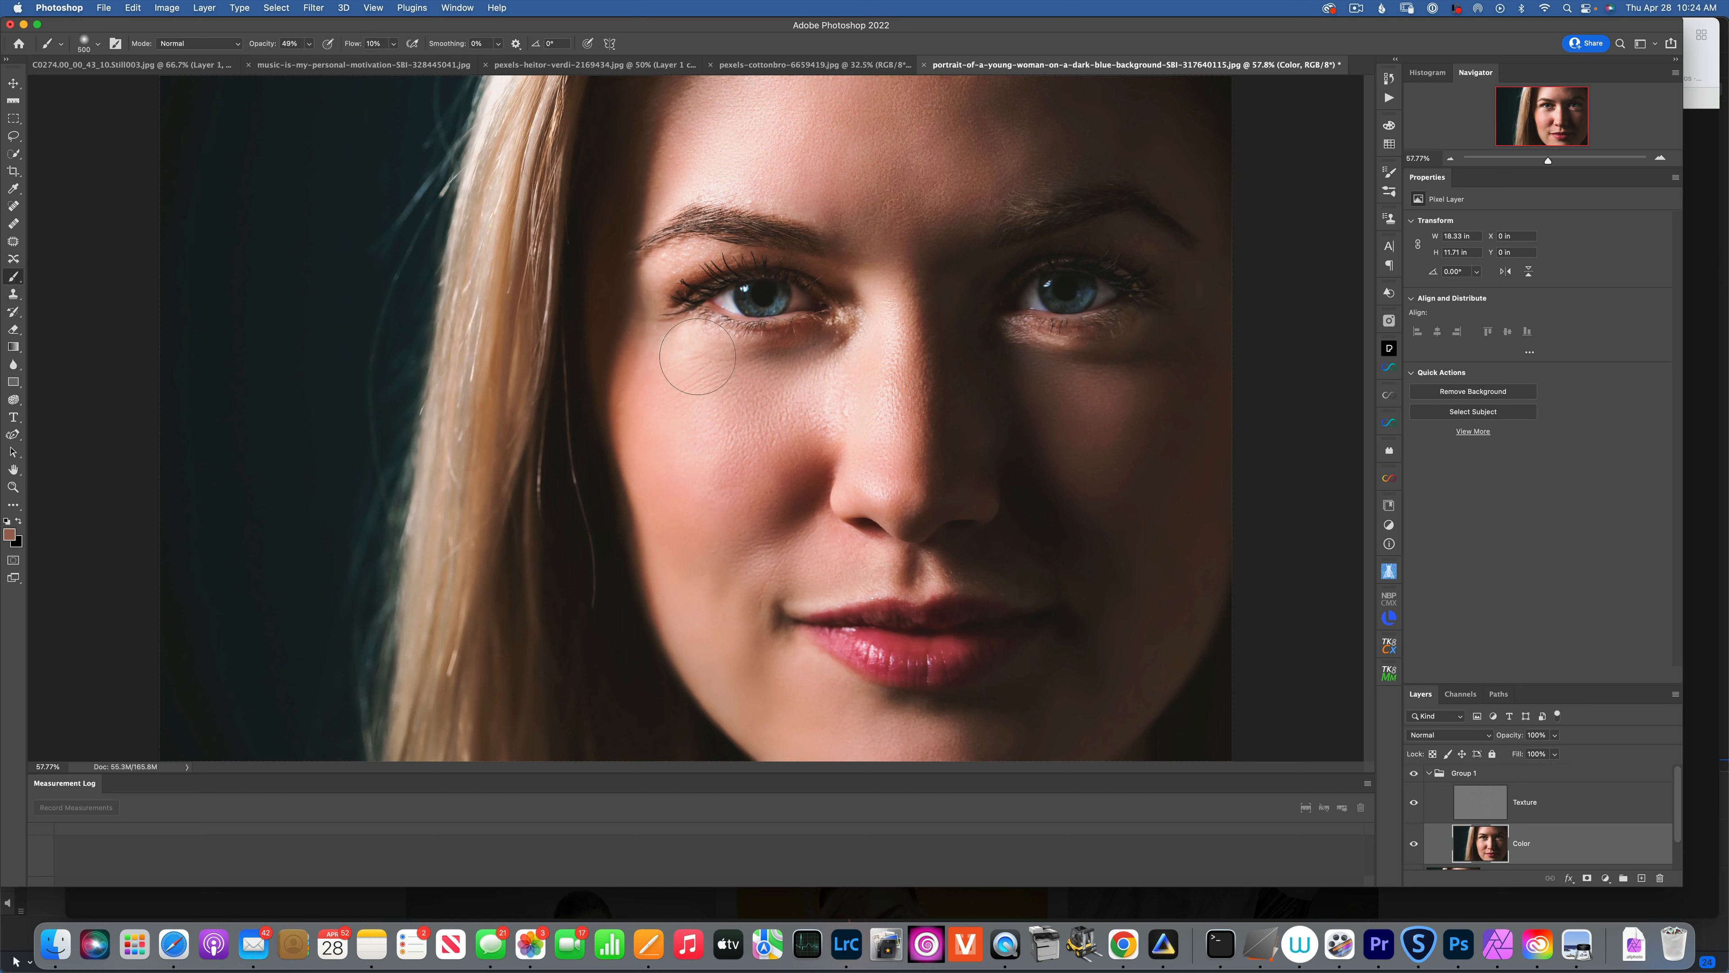
{"action": "left_click", "coordinate": [742, 412], "text": "alt"}
{"action": "key", "text": "bracketleft"}
{"action": "key", "text": "bracketleft"}
{"action": "key", "text": "bracketleft"}
{"action": "key", "text": "bracketleft"}
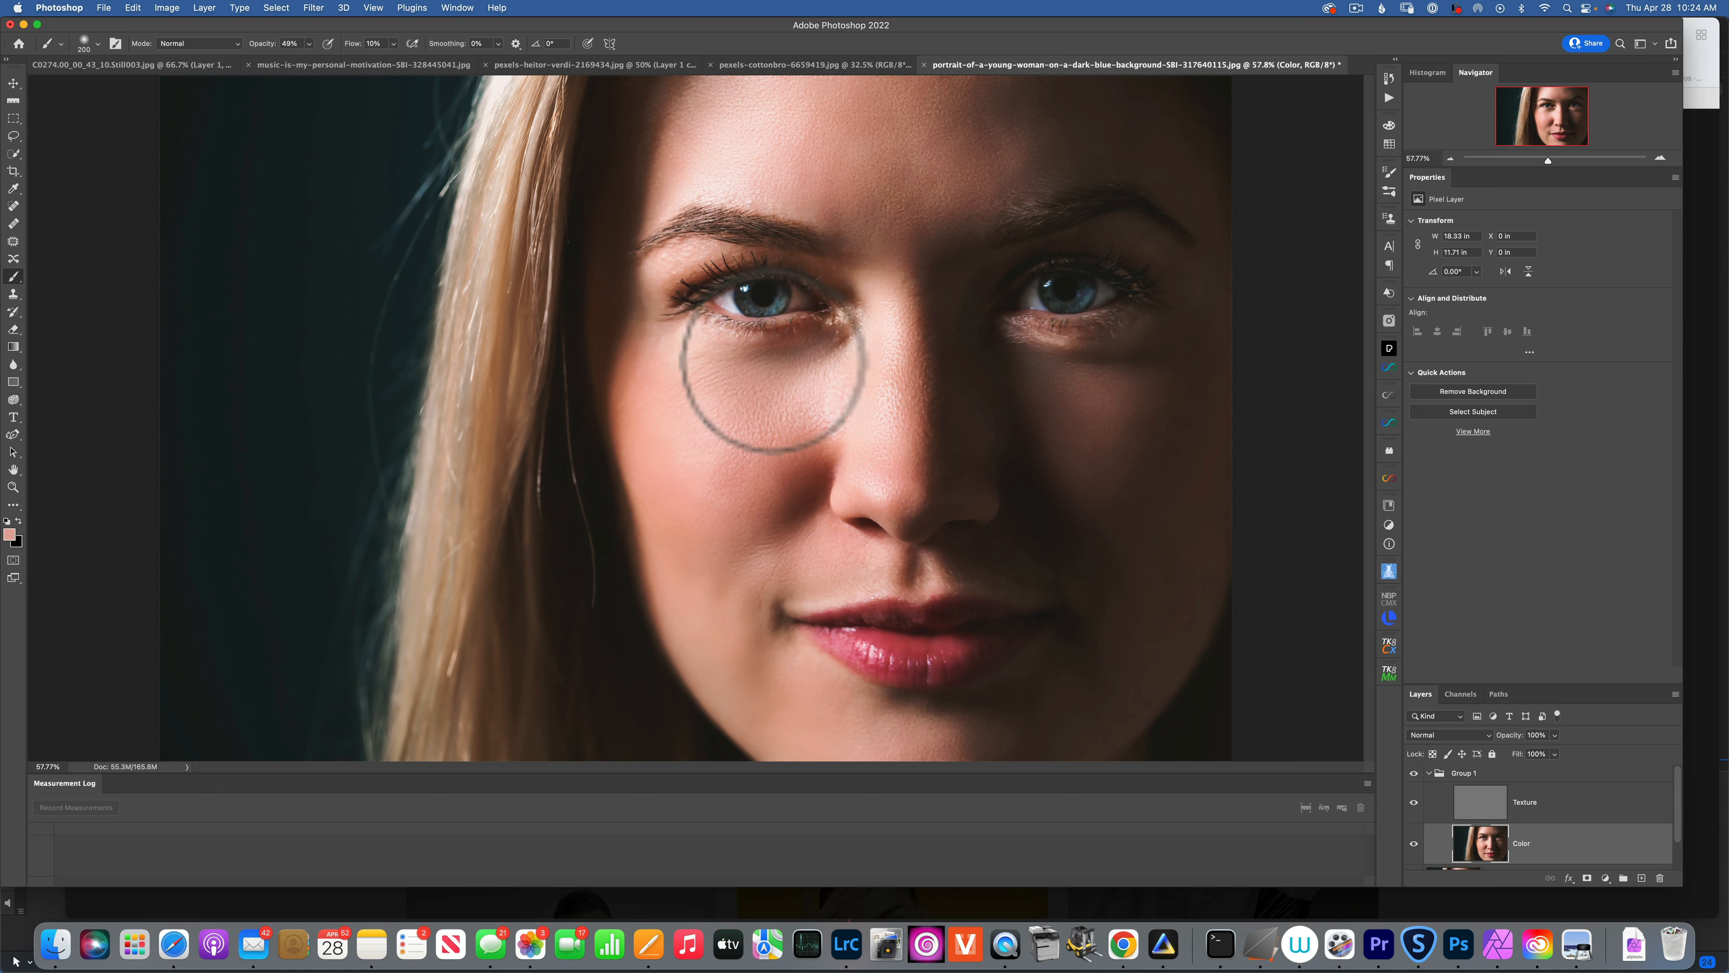
{"action": "mouse_move", "coordinate": [762, 375]}
{"action": "left_mouse_down"}
{"action": "mouse_move", "coordinate": [762, 415]}
{"action": "mouse_move", "coordinate": [785, 403]}
{"action": "mouse_move", "coordinate": [777, 359]}
{"action": "mouse_move", "coordinate": [815, 353]}
{"action": "left_mouse_up"}
{"action": "left_click", "coordinate": [781, 395], "text": "alt"}
{"action": "left_click", "coordinate": [766, 385], "text": "alt"}
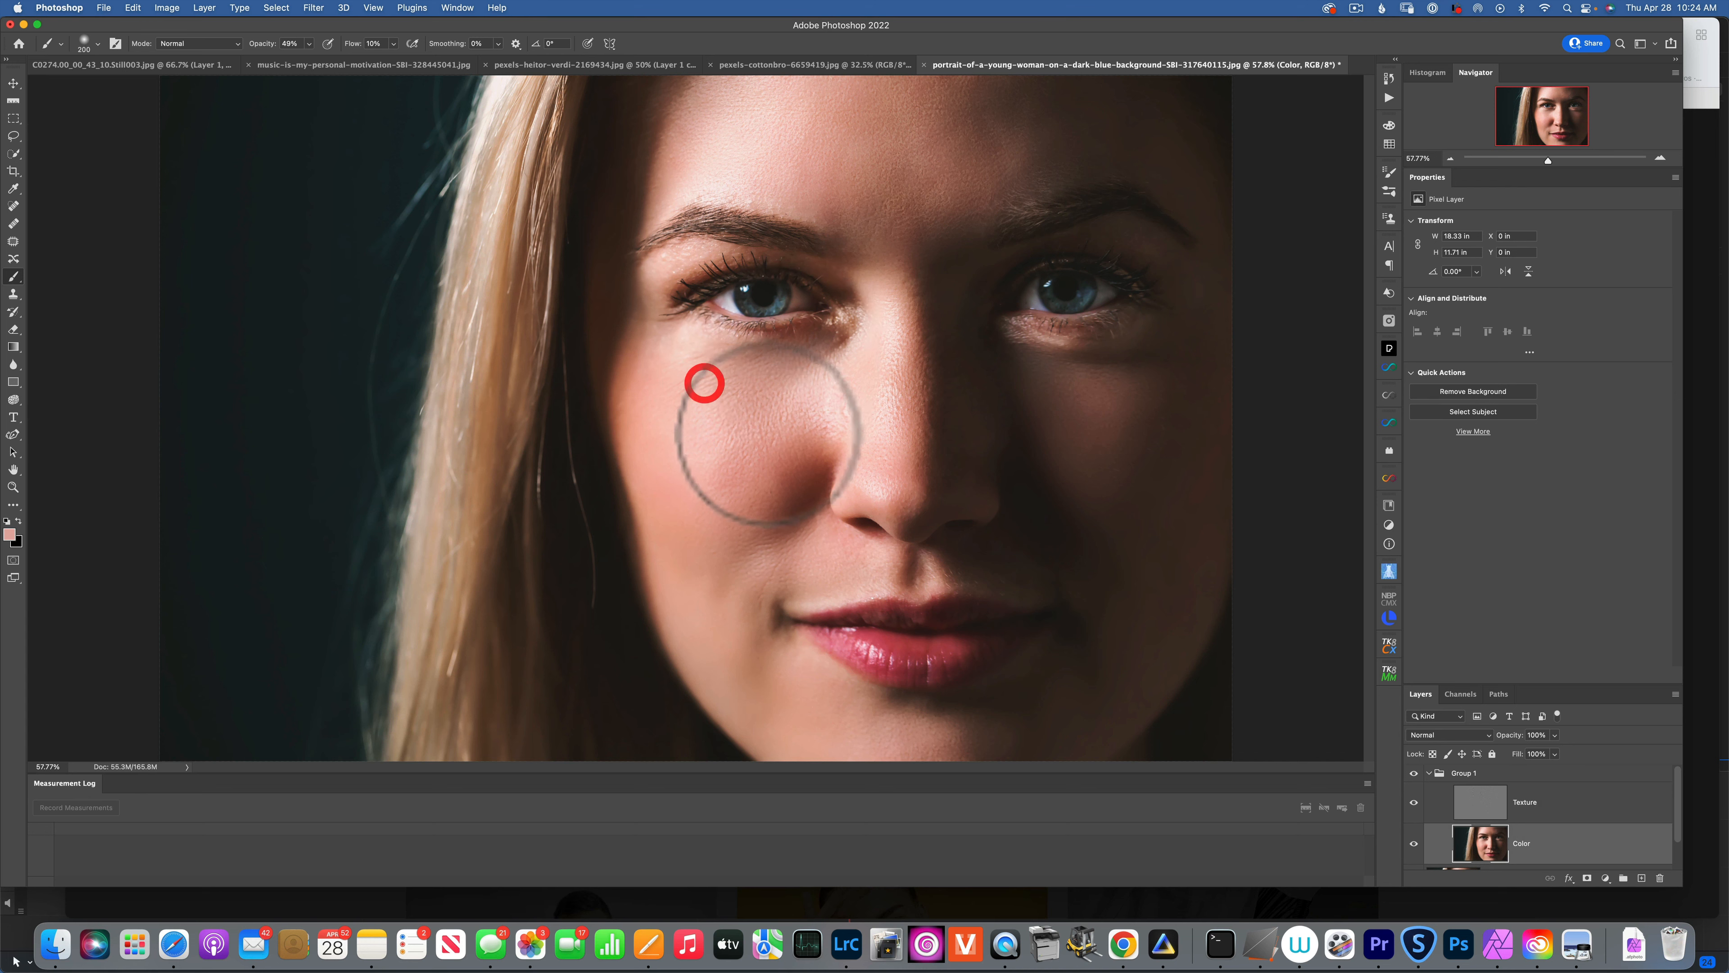
{"action": "left_click", "coordinate": [704, 383], "text": "alt"}
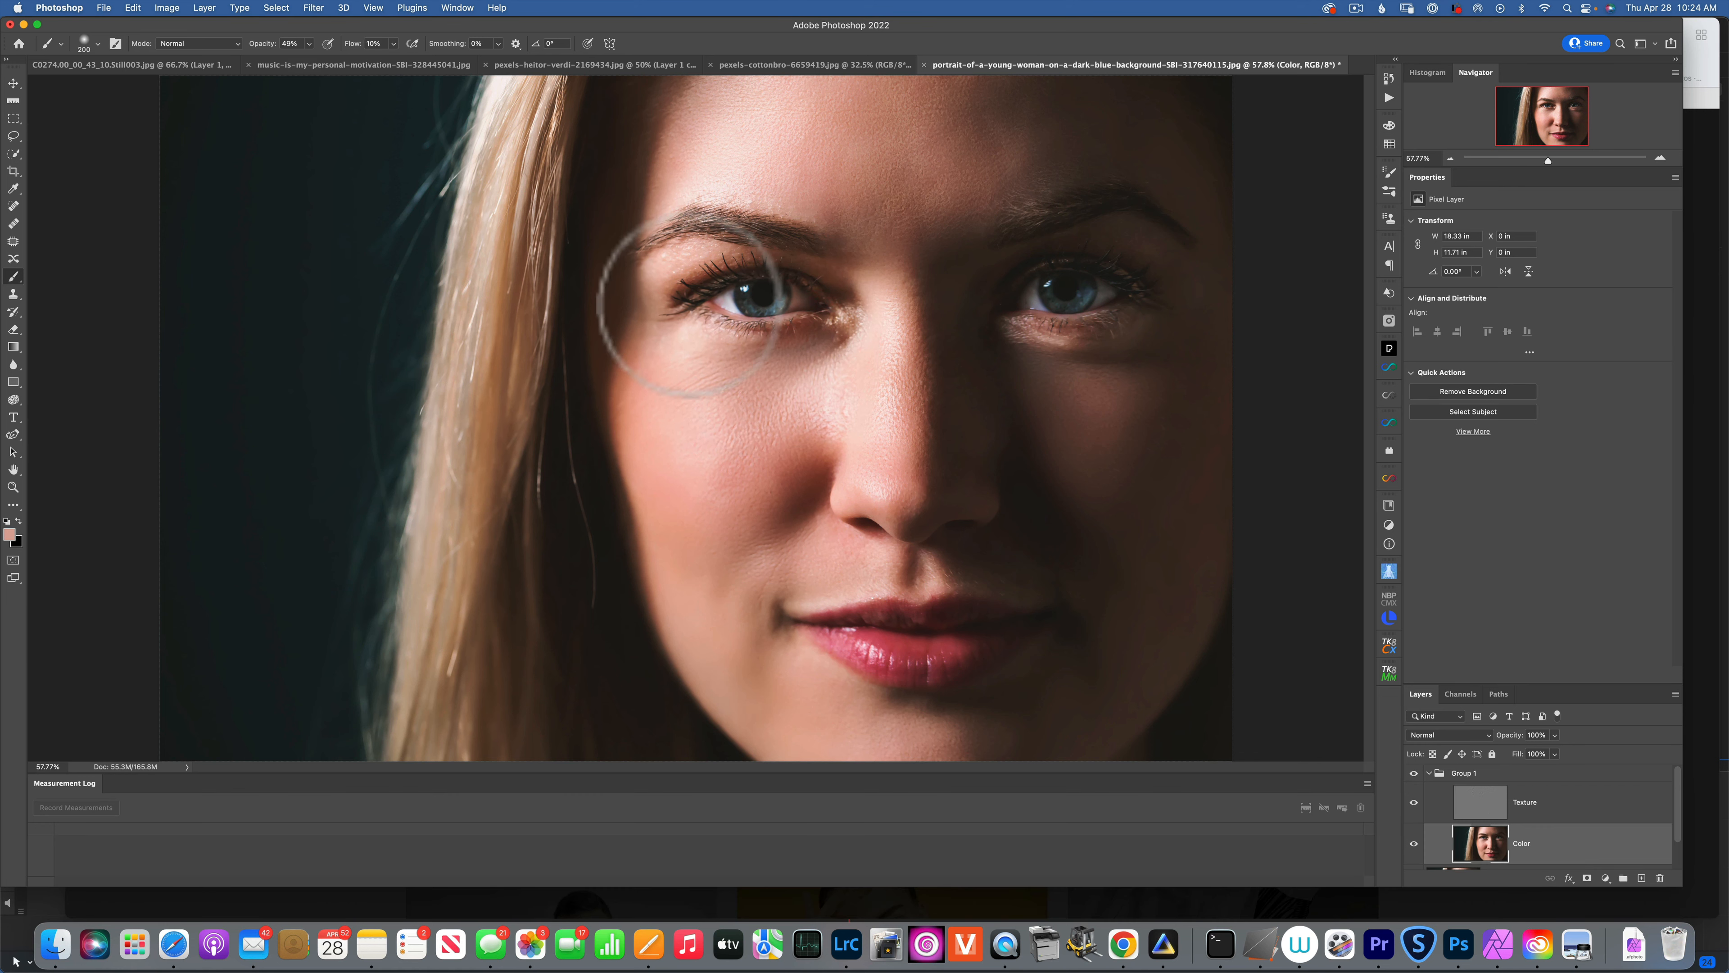
Raise the brush opacity to 100% and paint sampled lighter and darker tones under the eye.
{"action": "key", "text": "alt"}
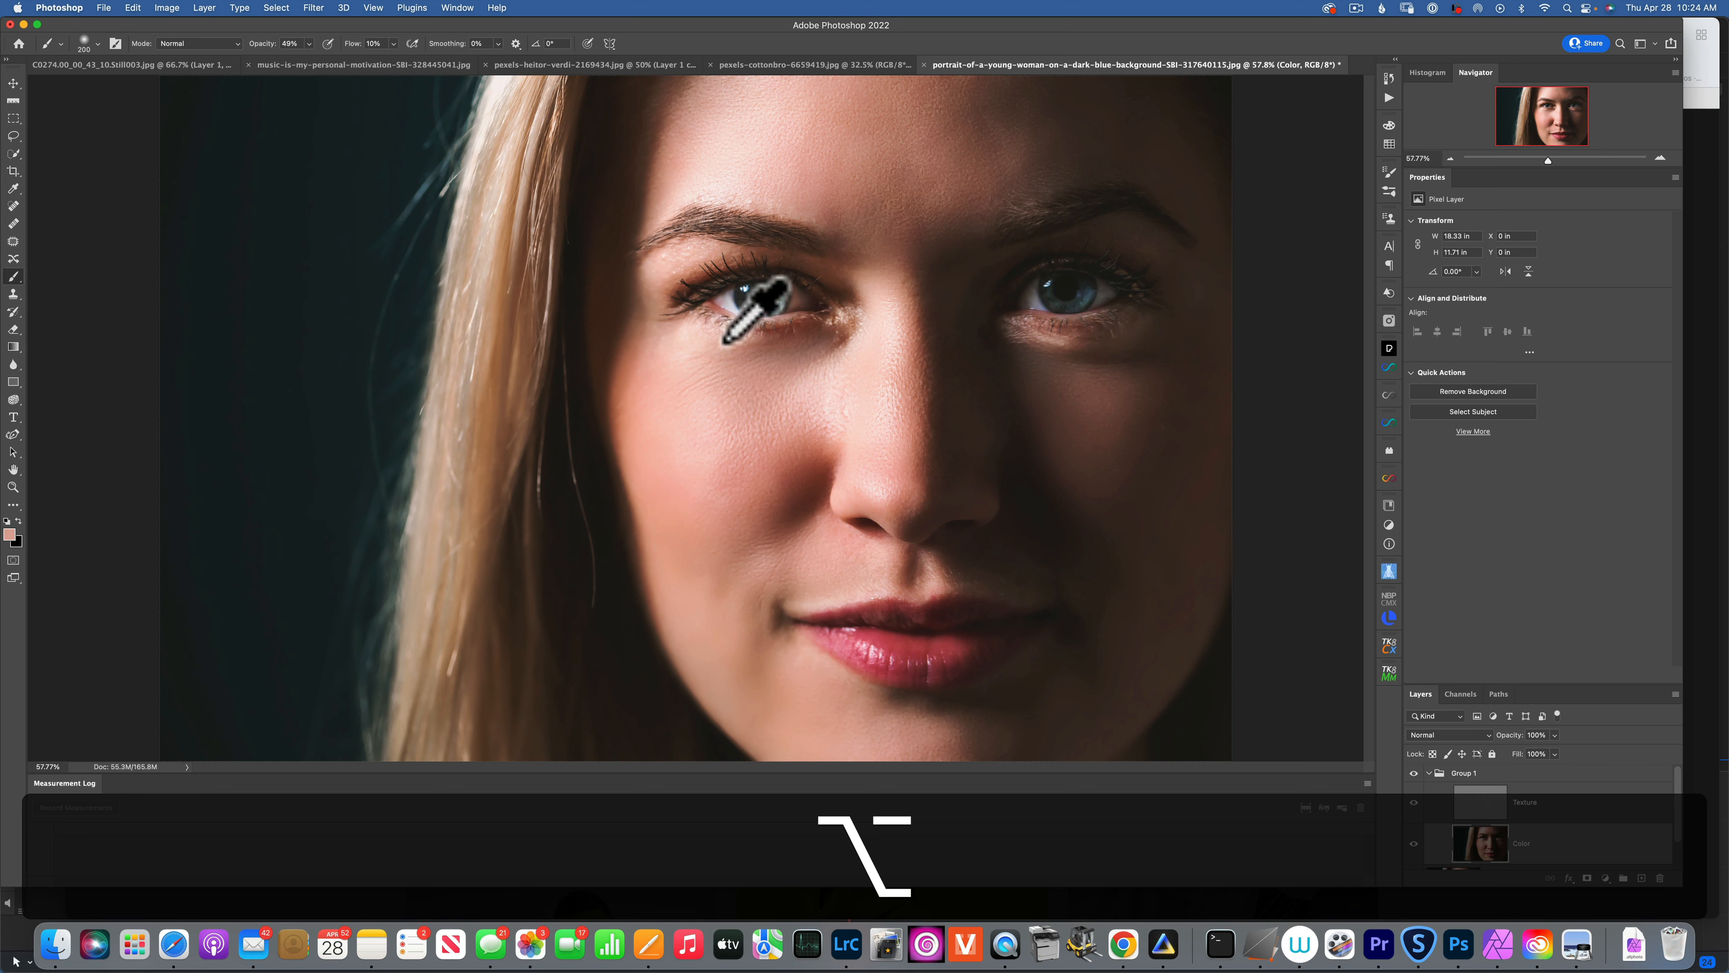
{"action": "left_click", "coordinate": [308, 43]}
{"action": "left_click_drag", "start_coordinate": [310, 59], "coordinate": [405, 85]}
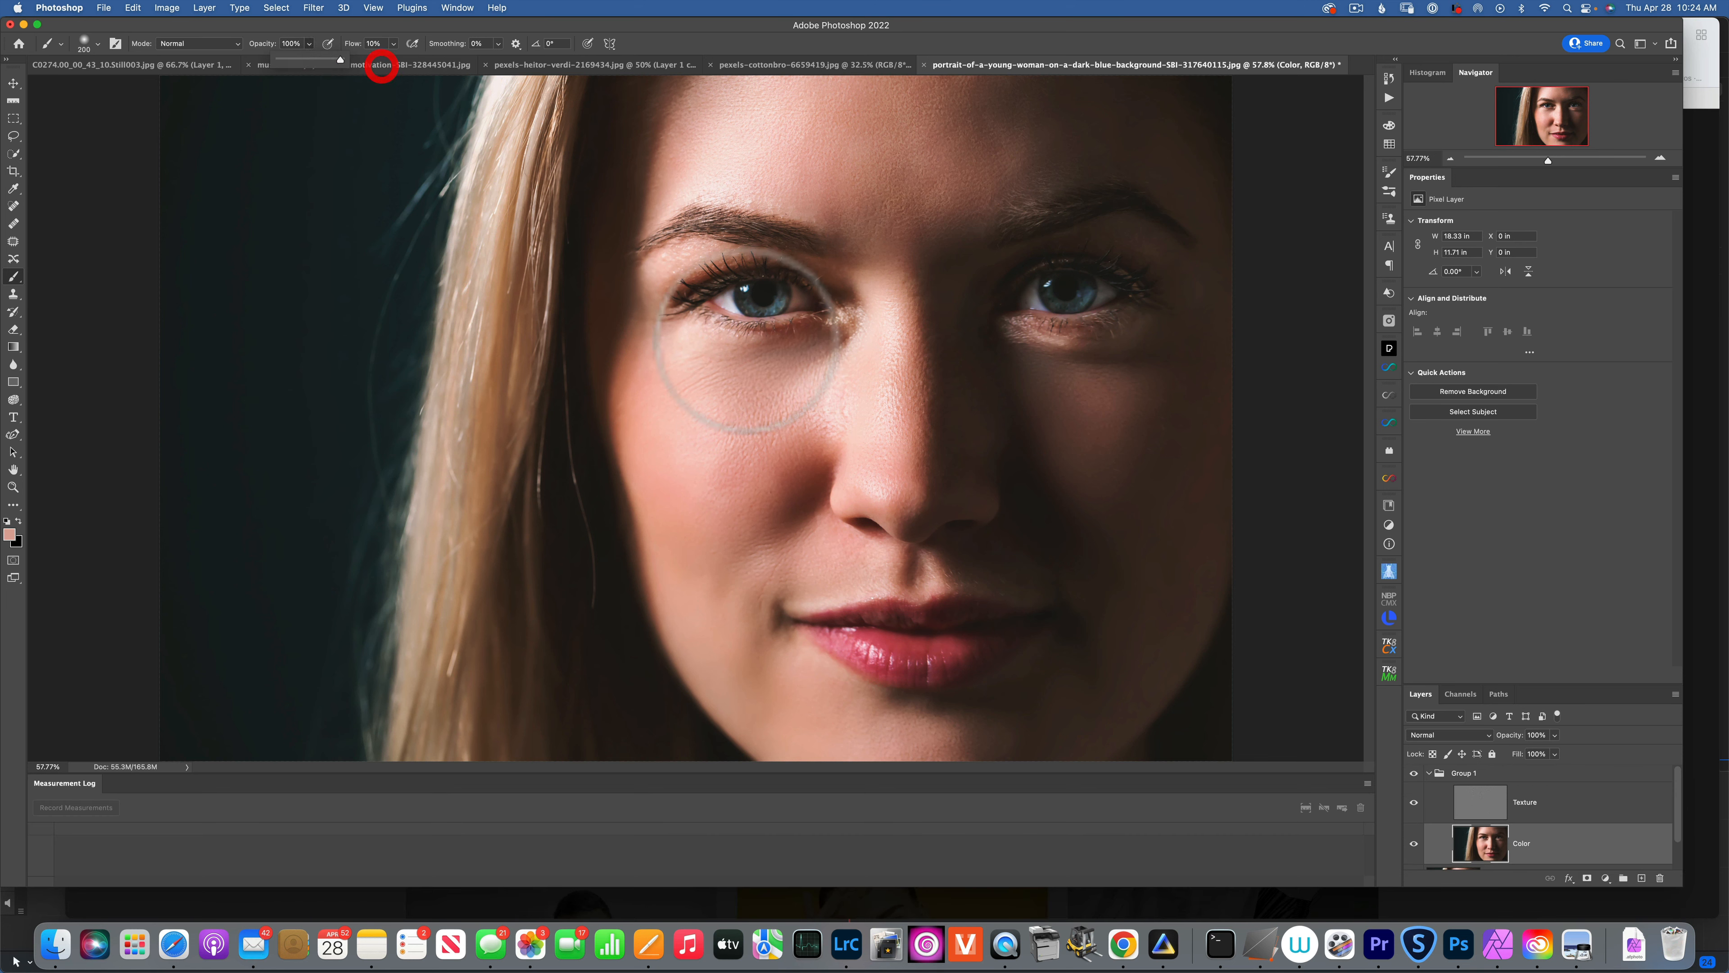
{"action": "key", "text": "alt"}
{"action": "mouse_move", "coordinate": [761, 364]}
{"action": "left_mouse_down"}
{"action": "mouse_move", "coordinate": [778, 398]}
{"action": "mouse_move", "coordinate": [823, 346]}
{"action": "mouse_move", "coordinate": [796, 363]}
{"action": "mouse_move", "coordinate": [747, 491]}
{"action": "left_mouse_up"}
{"action": "left_click", "coordinate": [748, 376], "text": "alt"}
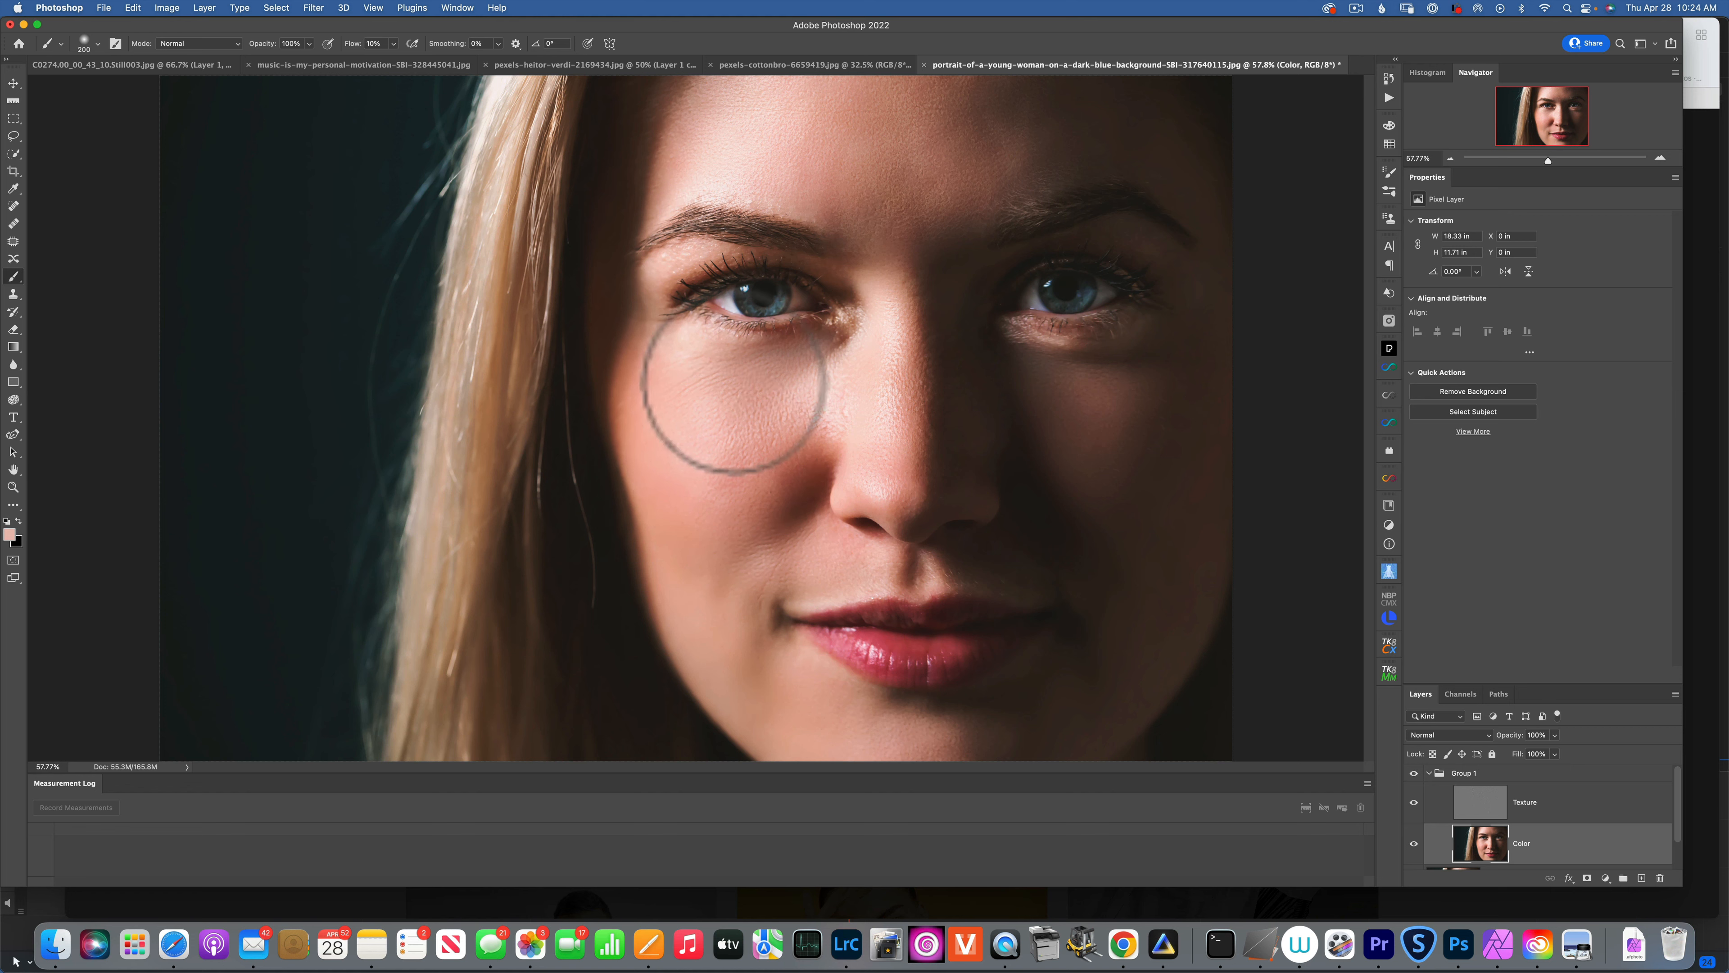
{"action": "left_click", "coordinate": [745, 399], "text": "alt"}
{"action": "mouse_move", "coordinate": [738, 395]}
{"action": "left_mouse_down"}
{"action": "mouse_move", "coordinate": [740, 359]}
{"action": "mouse_move", "coordinate": [795, 364]}
{"action": "left_mouse_up"}
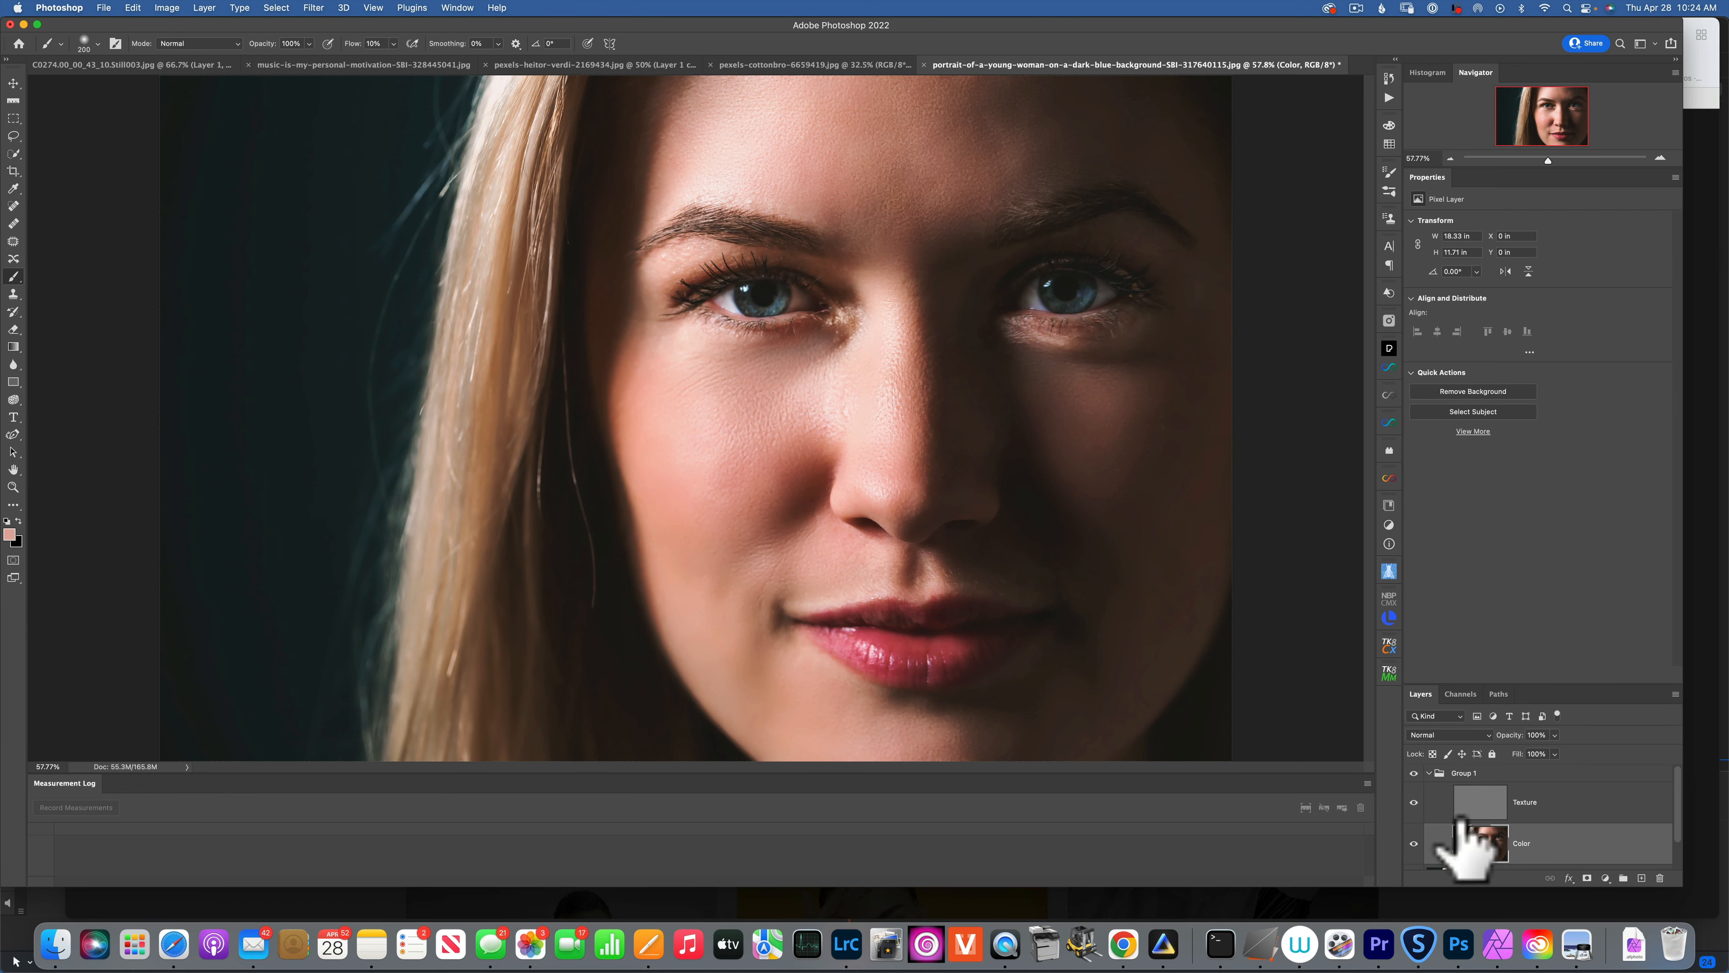
Toggle Group 1 off and on twice to compare, then switch to the pexels-cottonbro-6659419.jpg document.
{"action": "left_click", "coordinate": [1415, 773]}
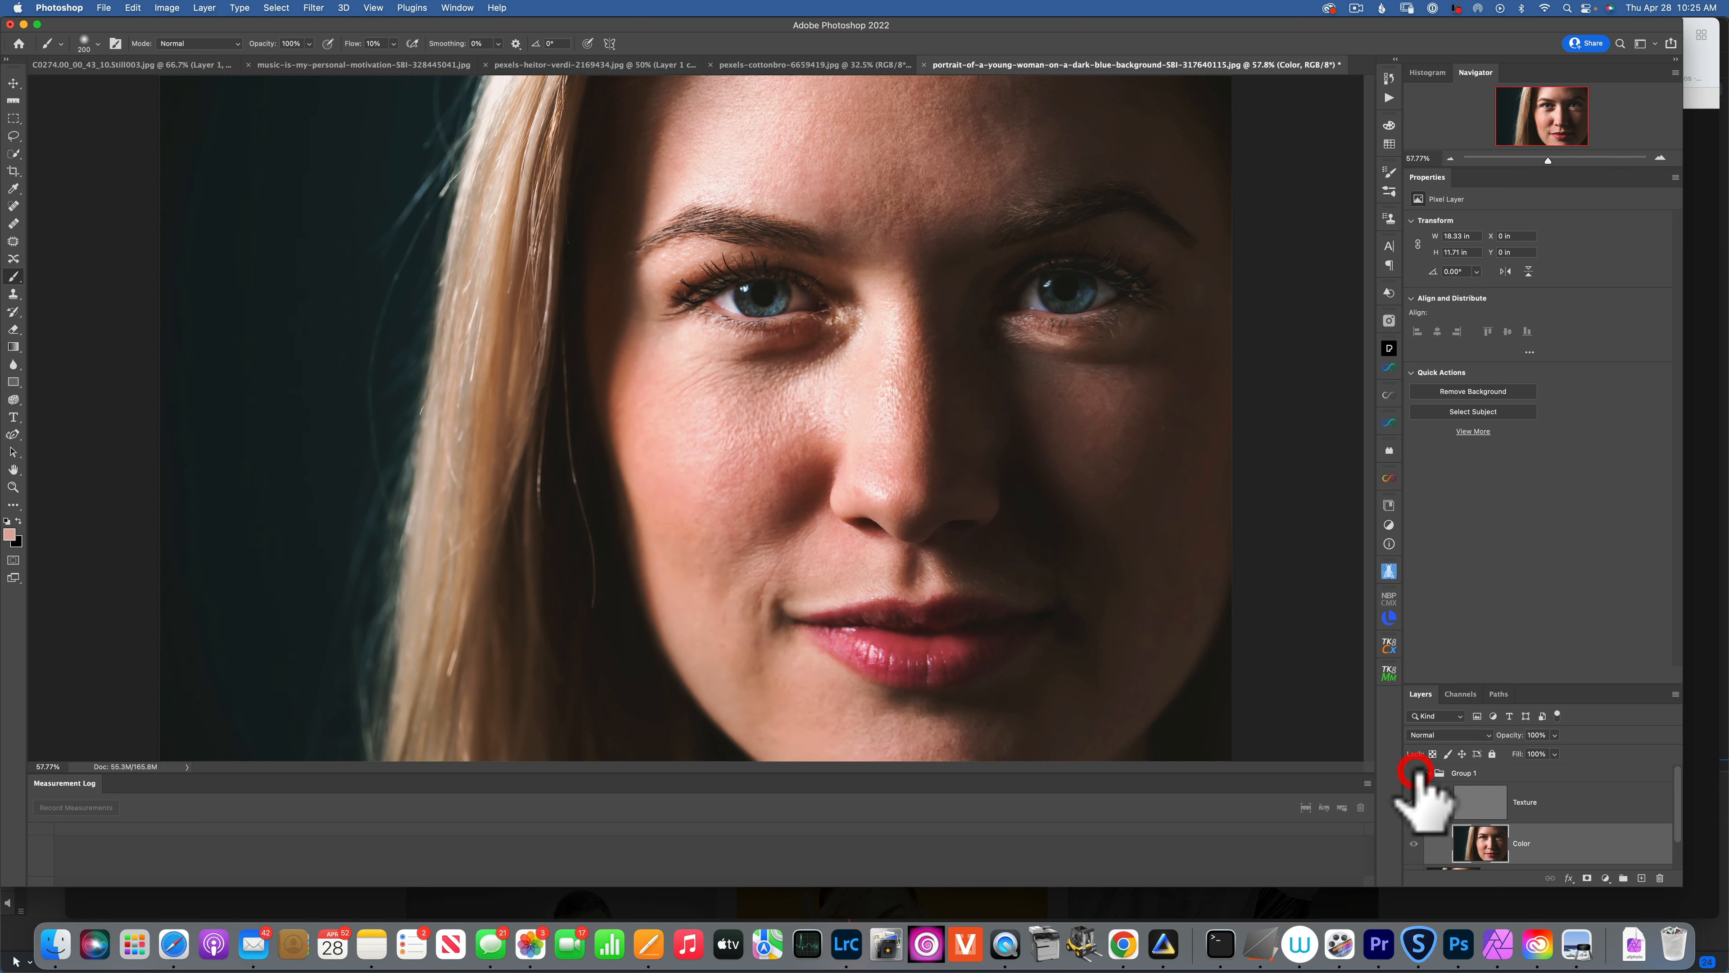
{"action": "left_click", "coordinate": [1416, 773]}
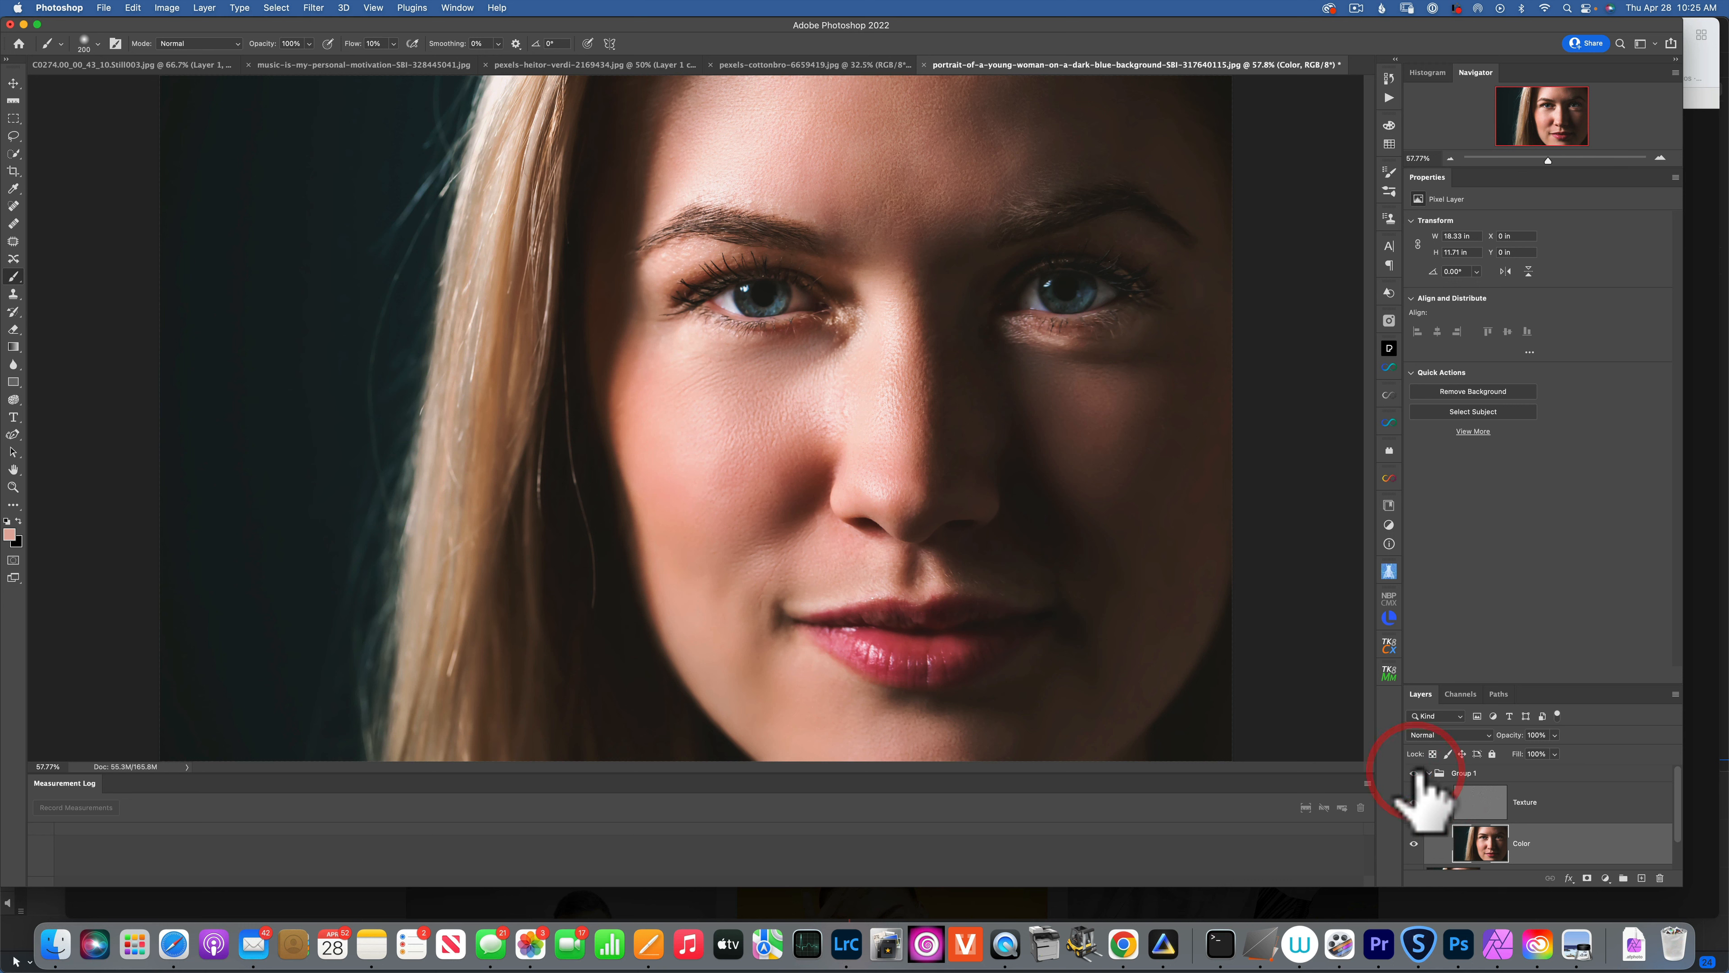
{"action": "left_click", "coordinate": [1416, 772]}
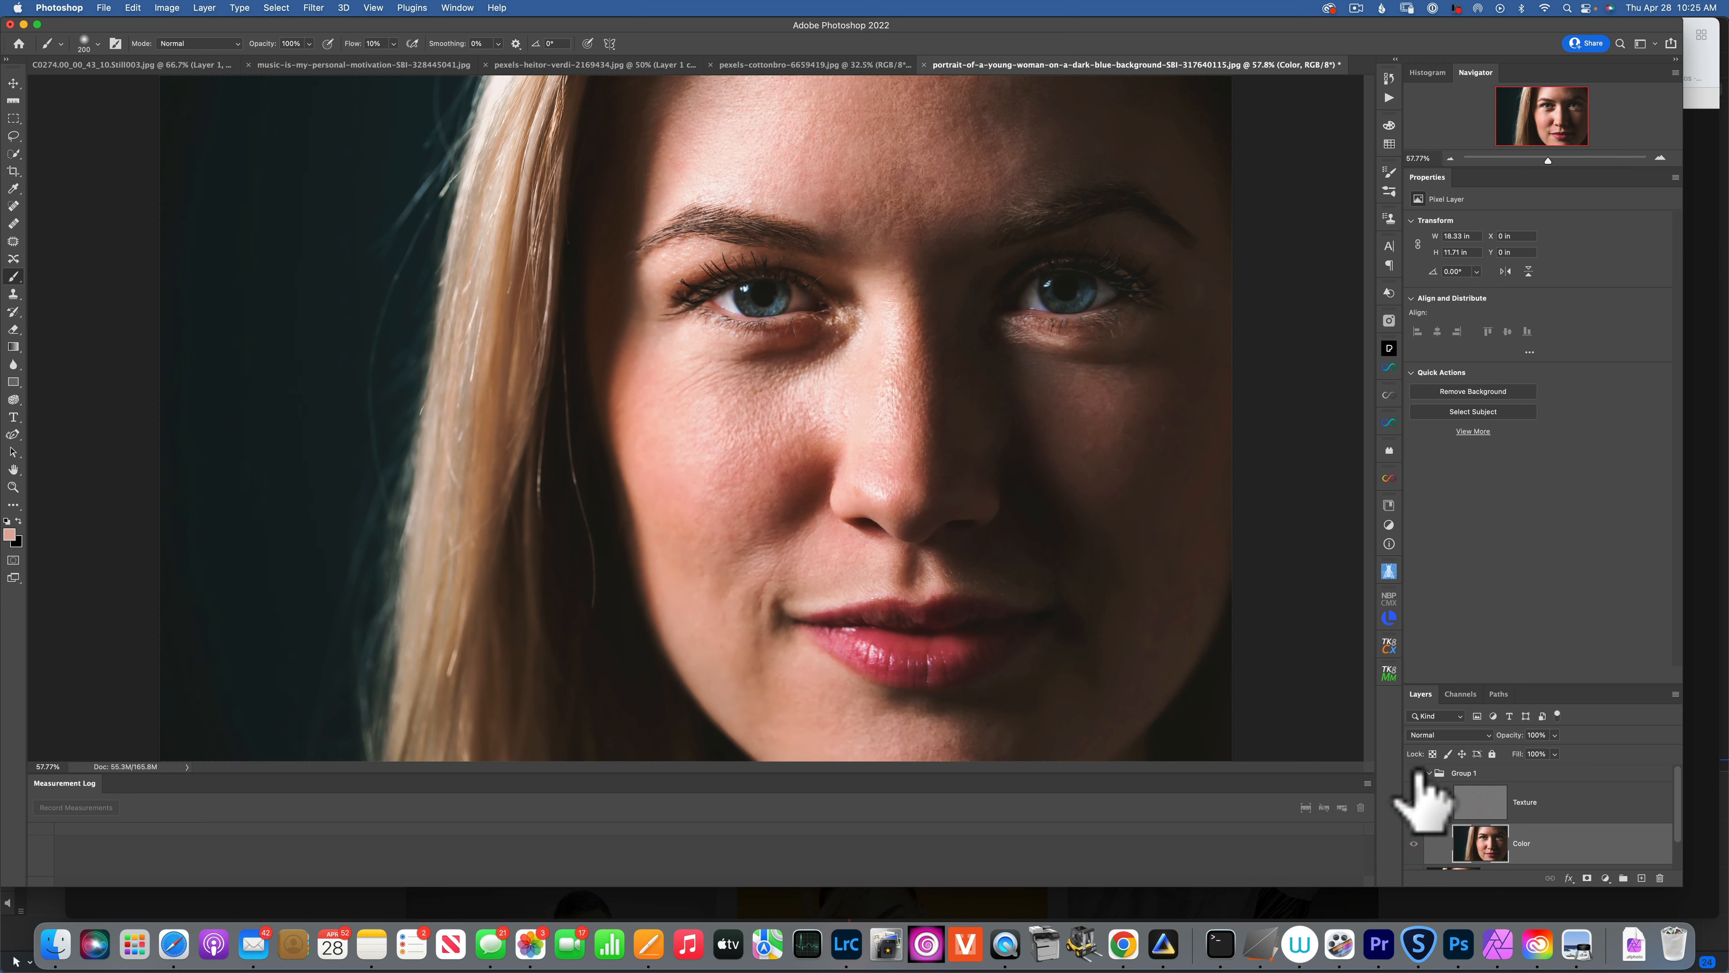
{"action": "left_click", "coordinate": [1416, 773]}
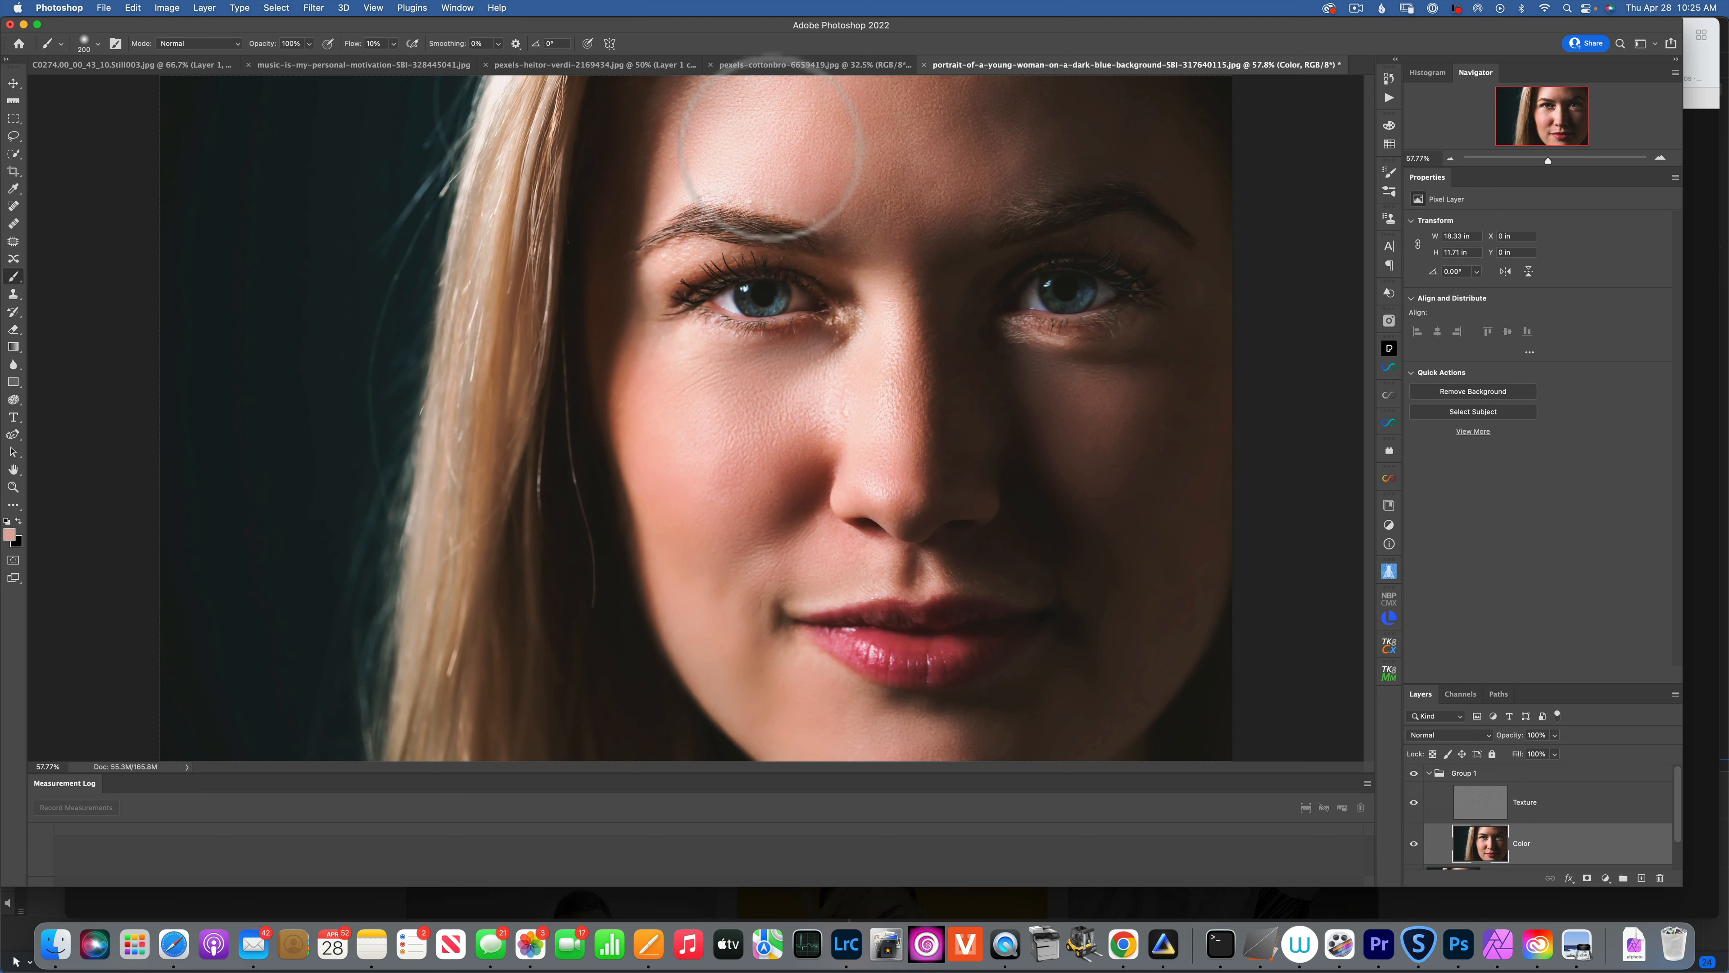
{"action": "left_click", "coordinate": [832, 64]}
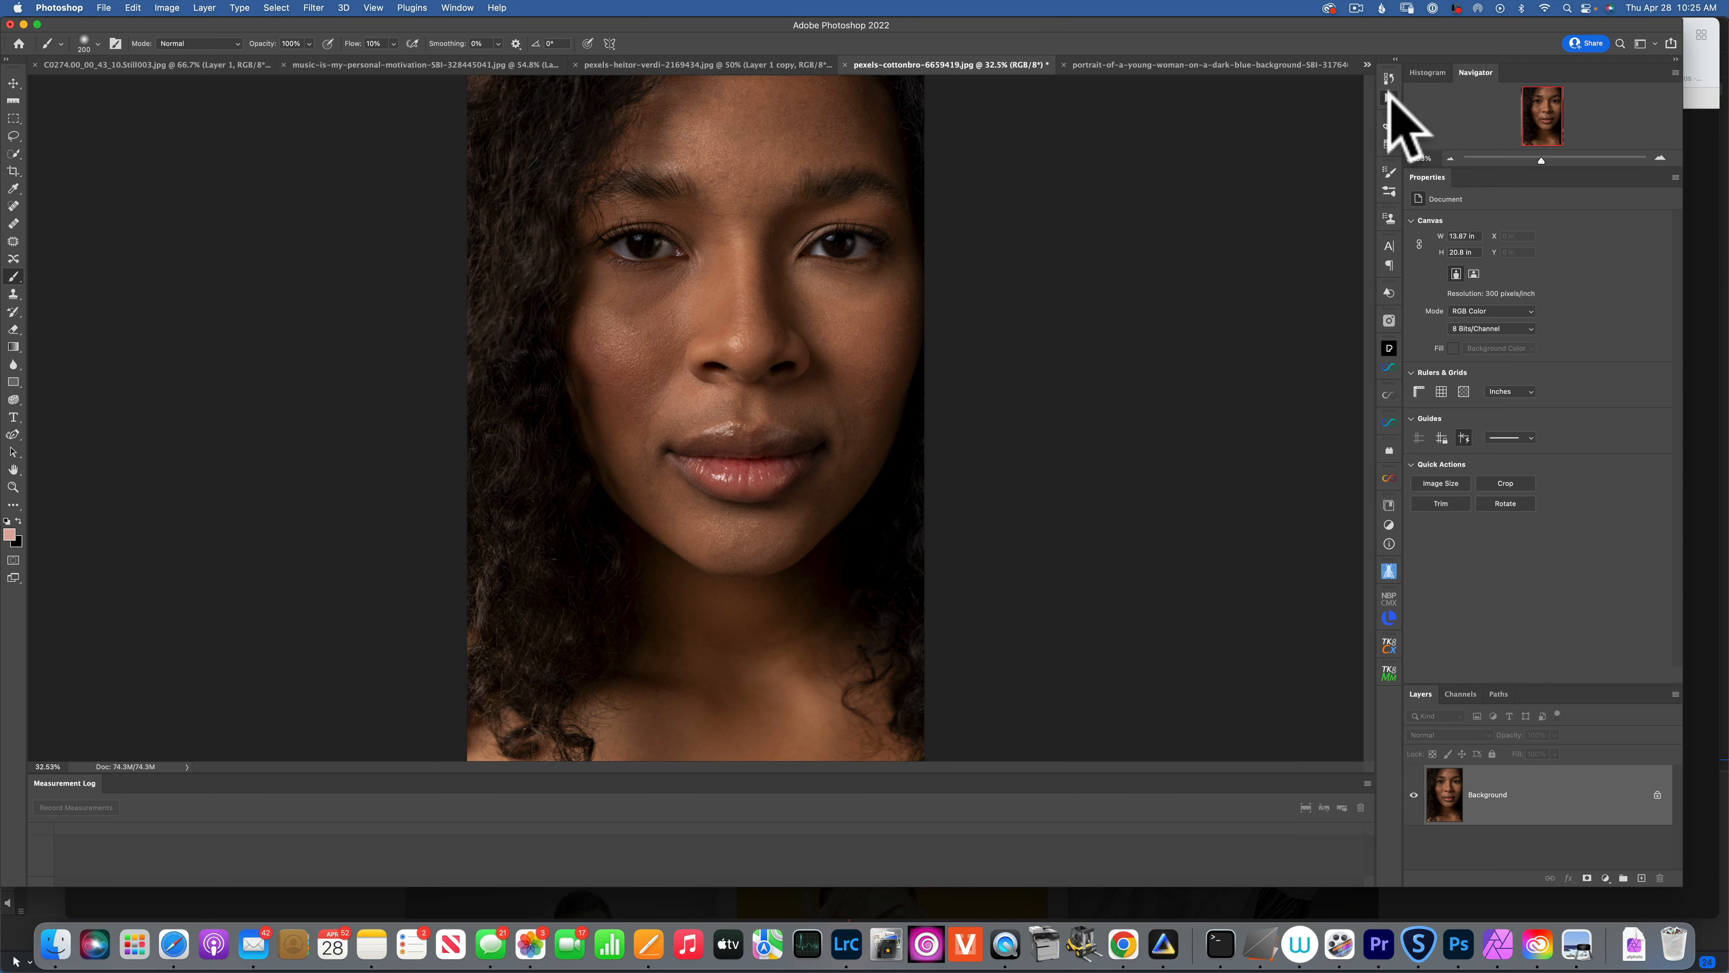
Play the Skyler set's FS action, then expand Group 1 and select its Color layer.
{"action": "left_click", "coordinate": [1389, 96]}
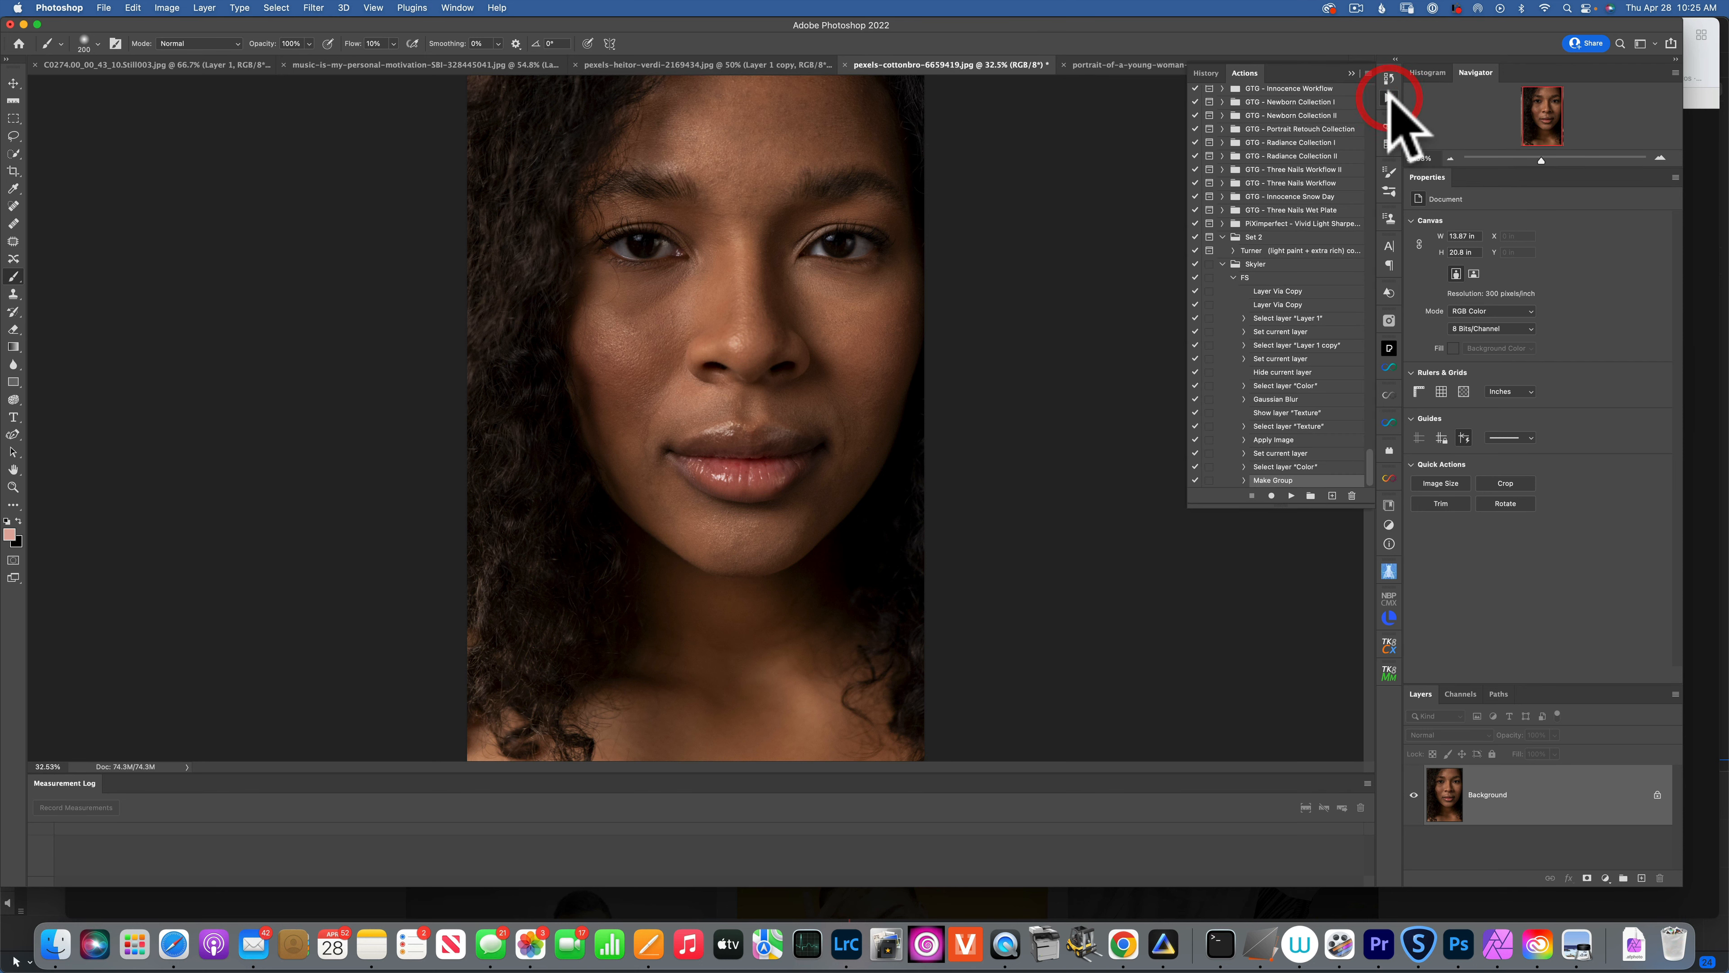
{"action": "left_click", "coordinate": [1240, 277]}
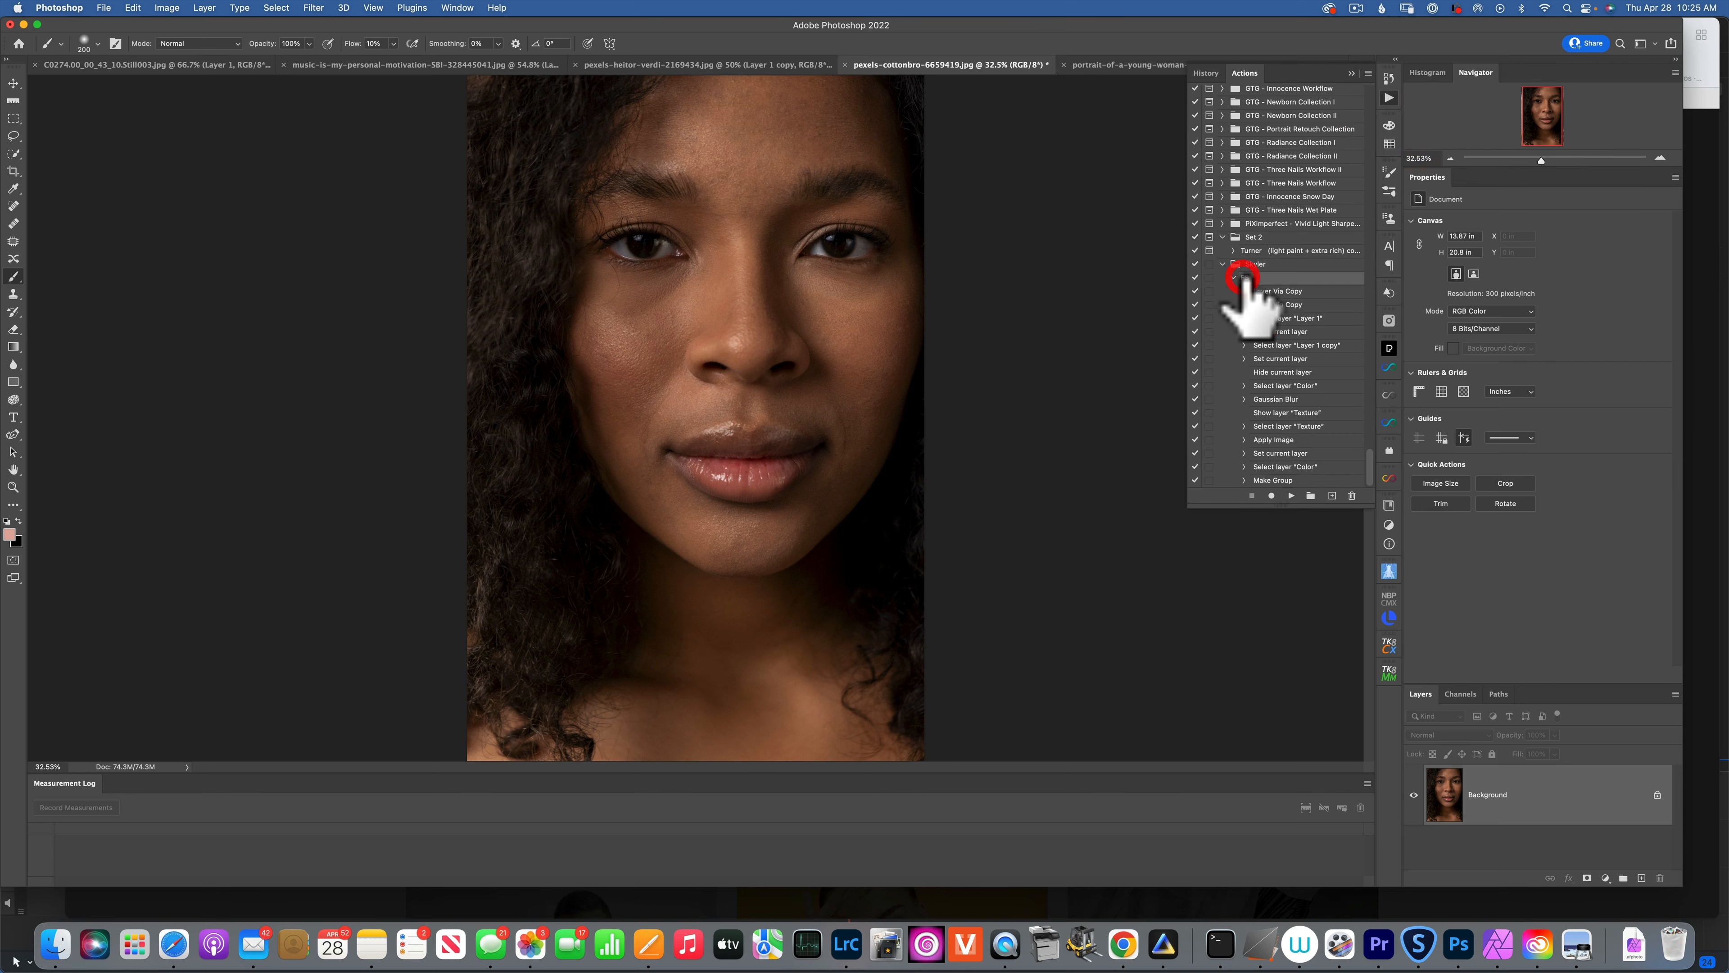
{"action": "left_click", "coordinate": [1292, 495]}
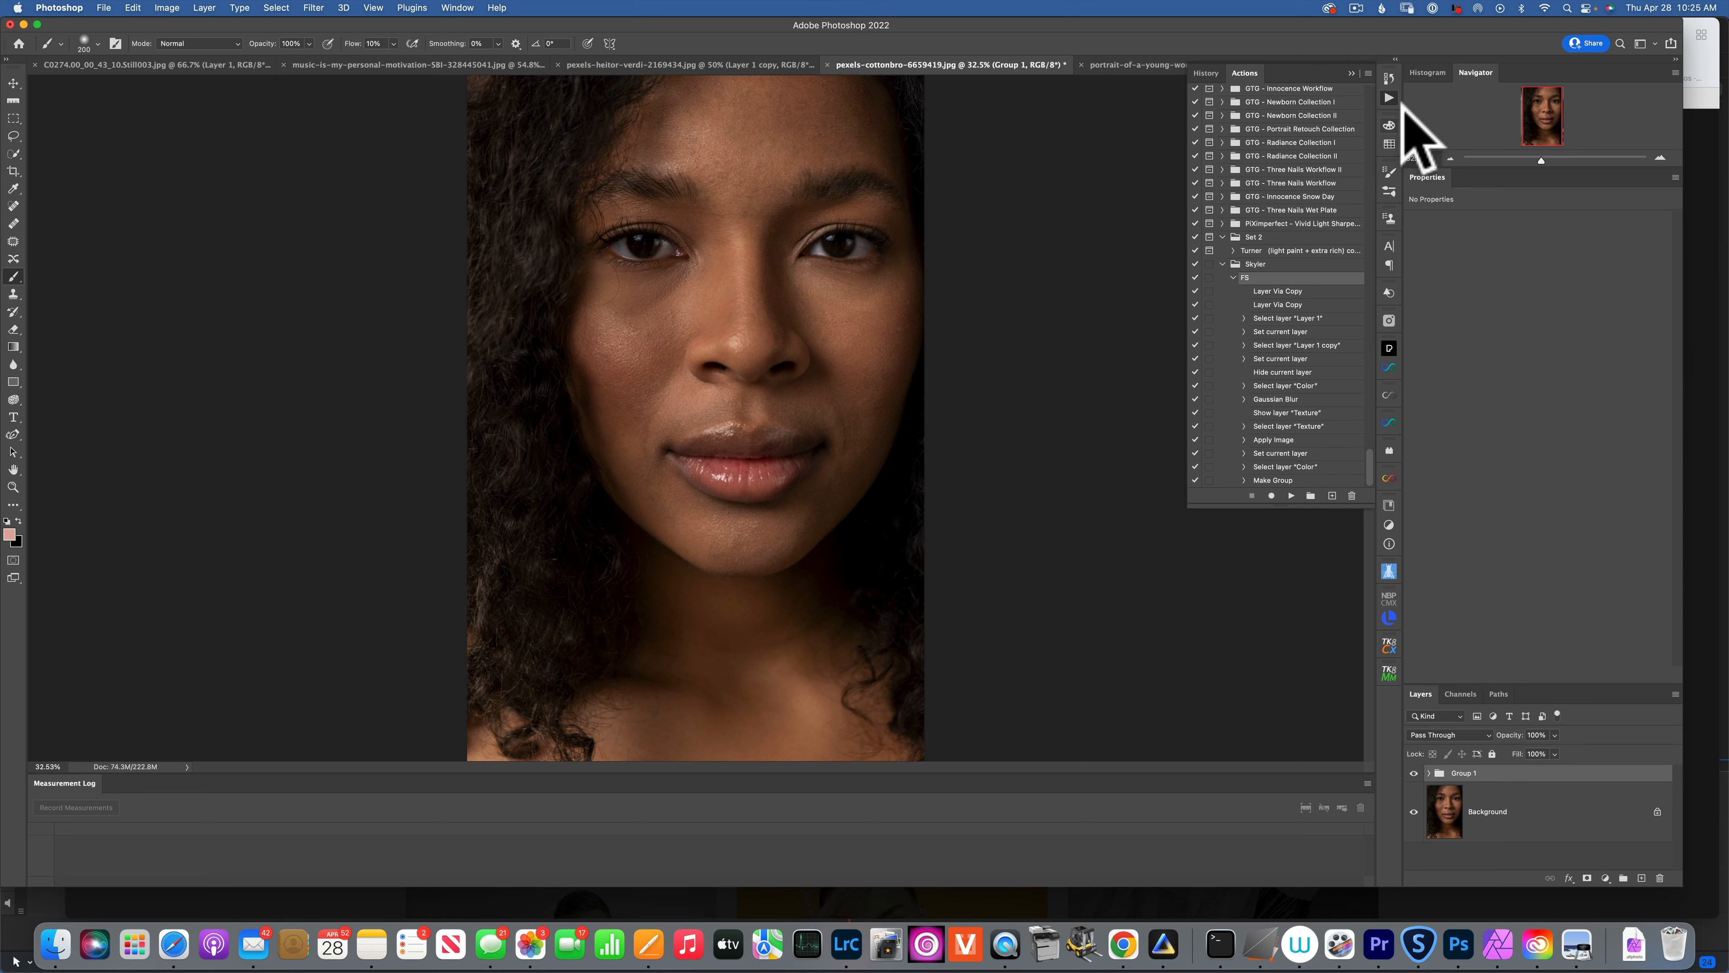
{"action": "left_click", "coordinate": [1351, 73]}
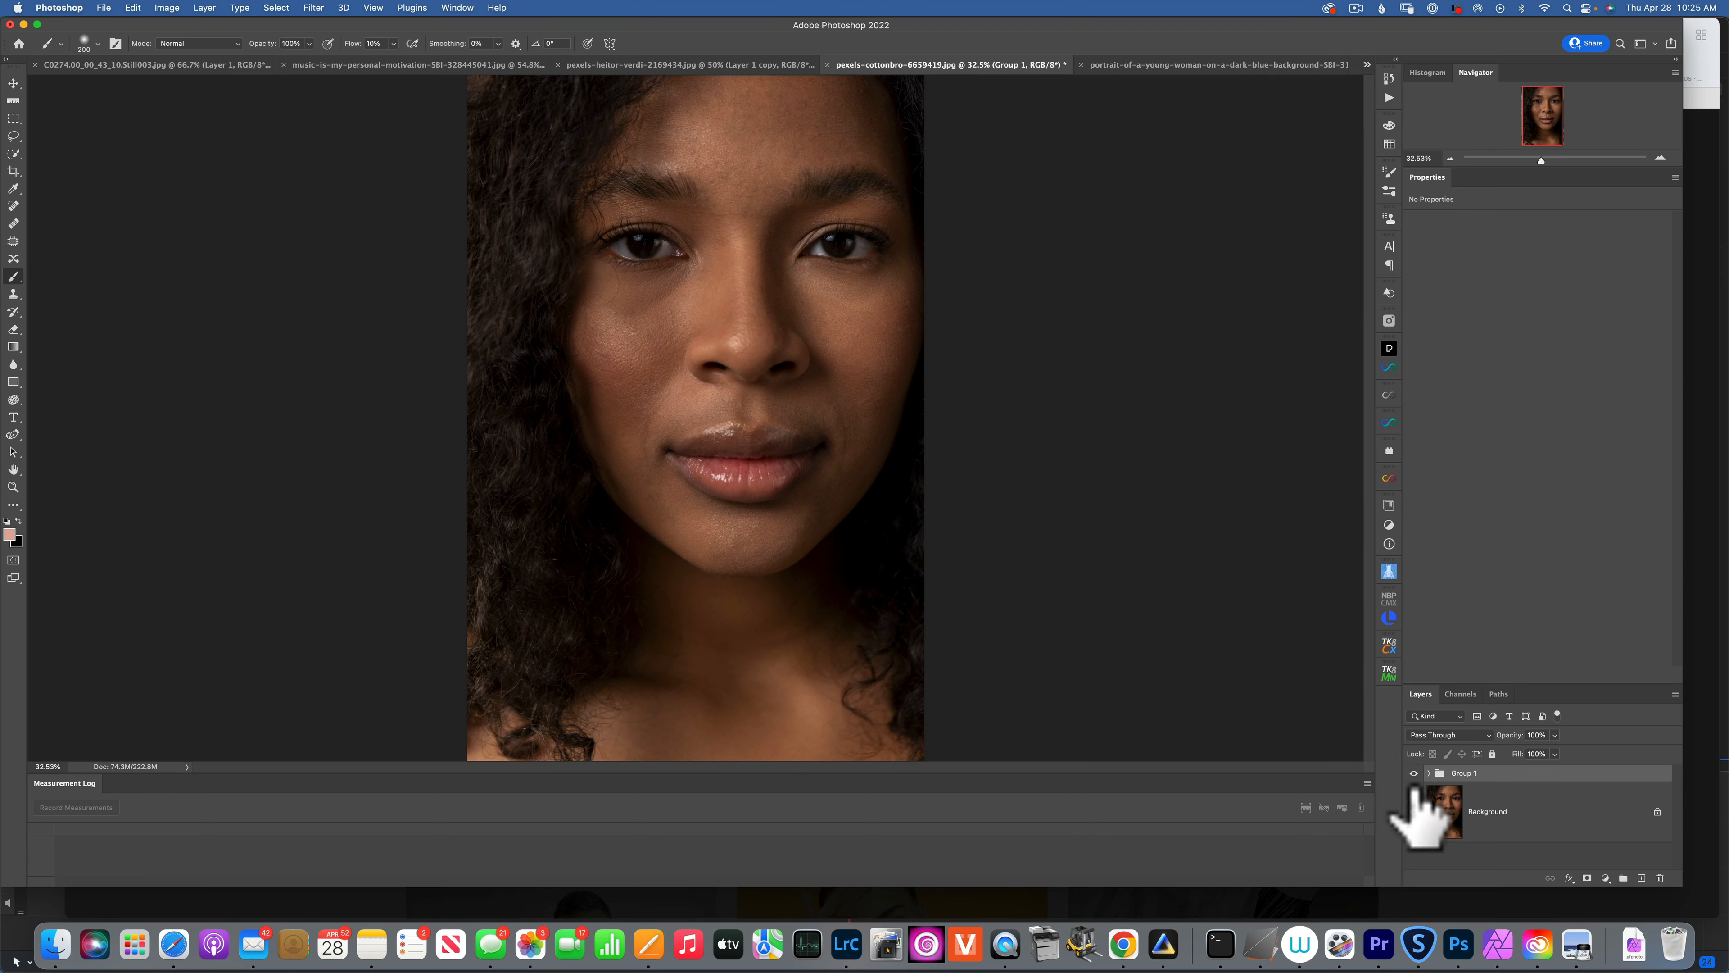
{"action": "left_click", "coordinate": [1435, 774]}
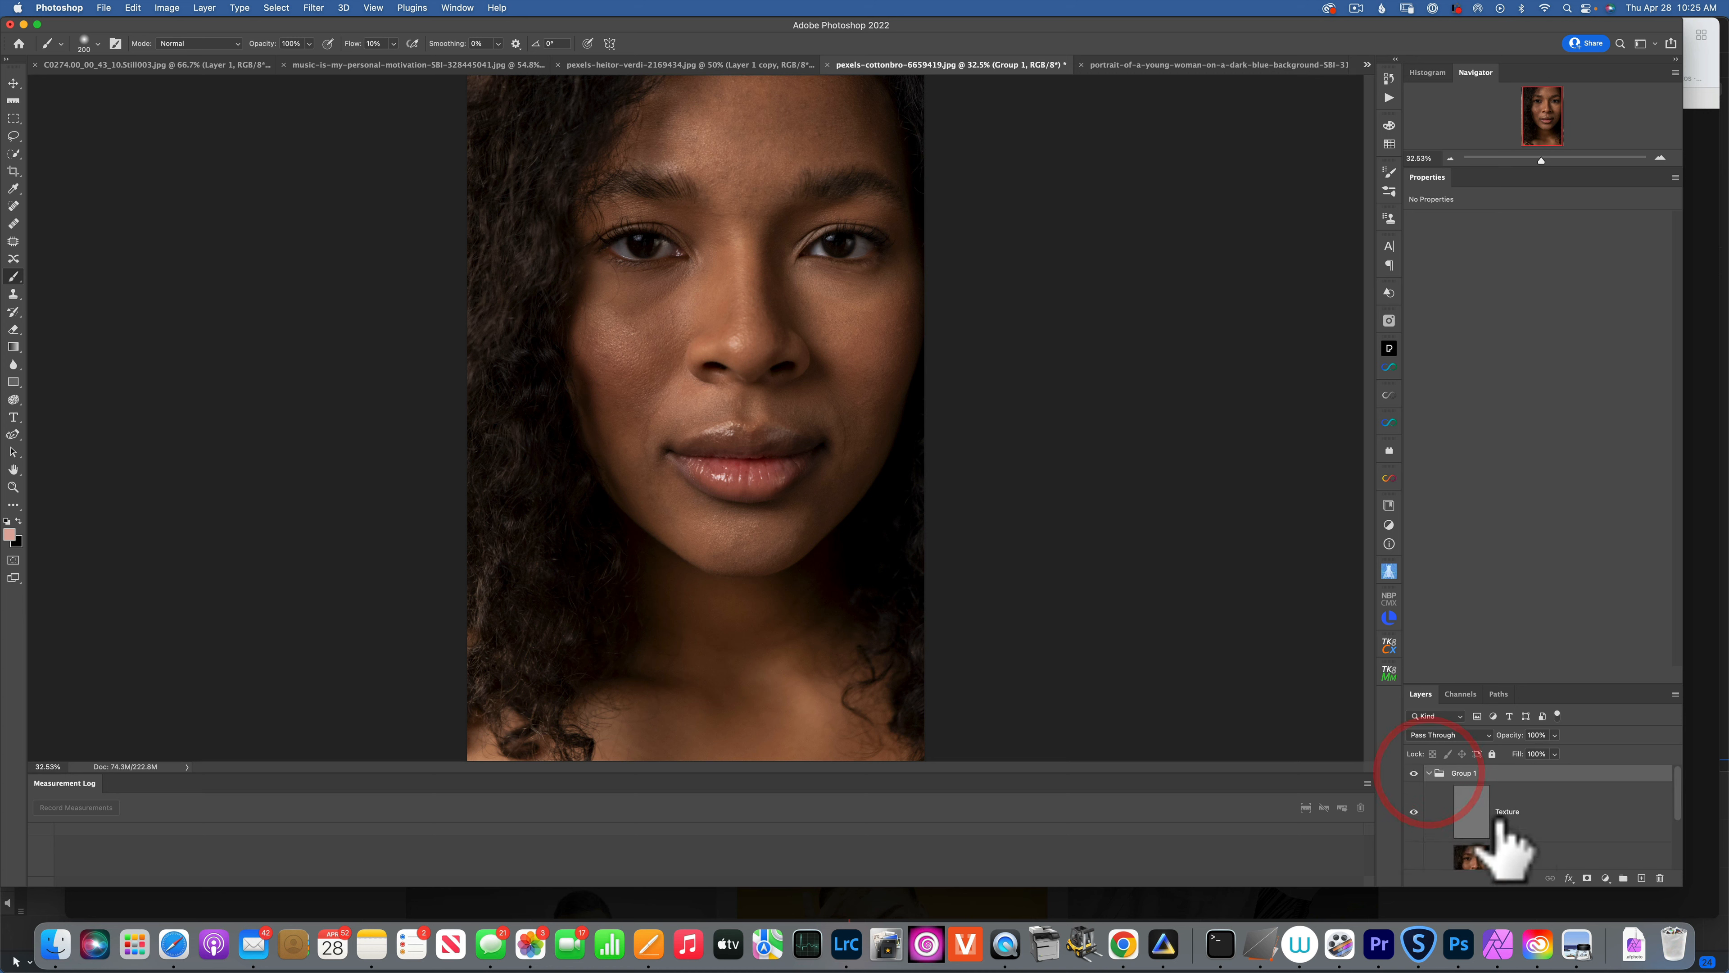
{"action": "scroll", "coordinate": [1482, 816], "scroll_direction": "up", "scroll_amount": 5}
{"action": "scroll", "coordinate": [1483, 817], "scroll_direction": "down", "scroll_amount": 3}
{"action": "left_click", "coordinate": [1476, 810]}
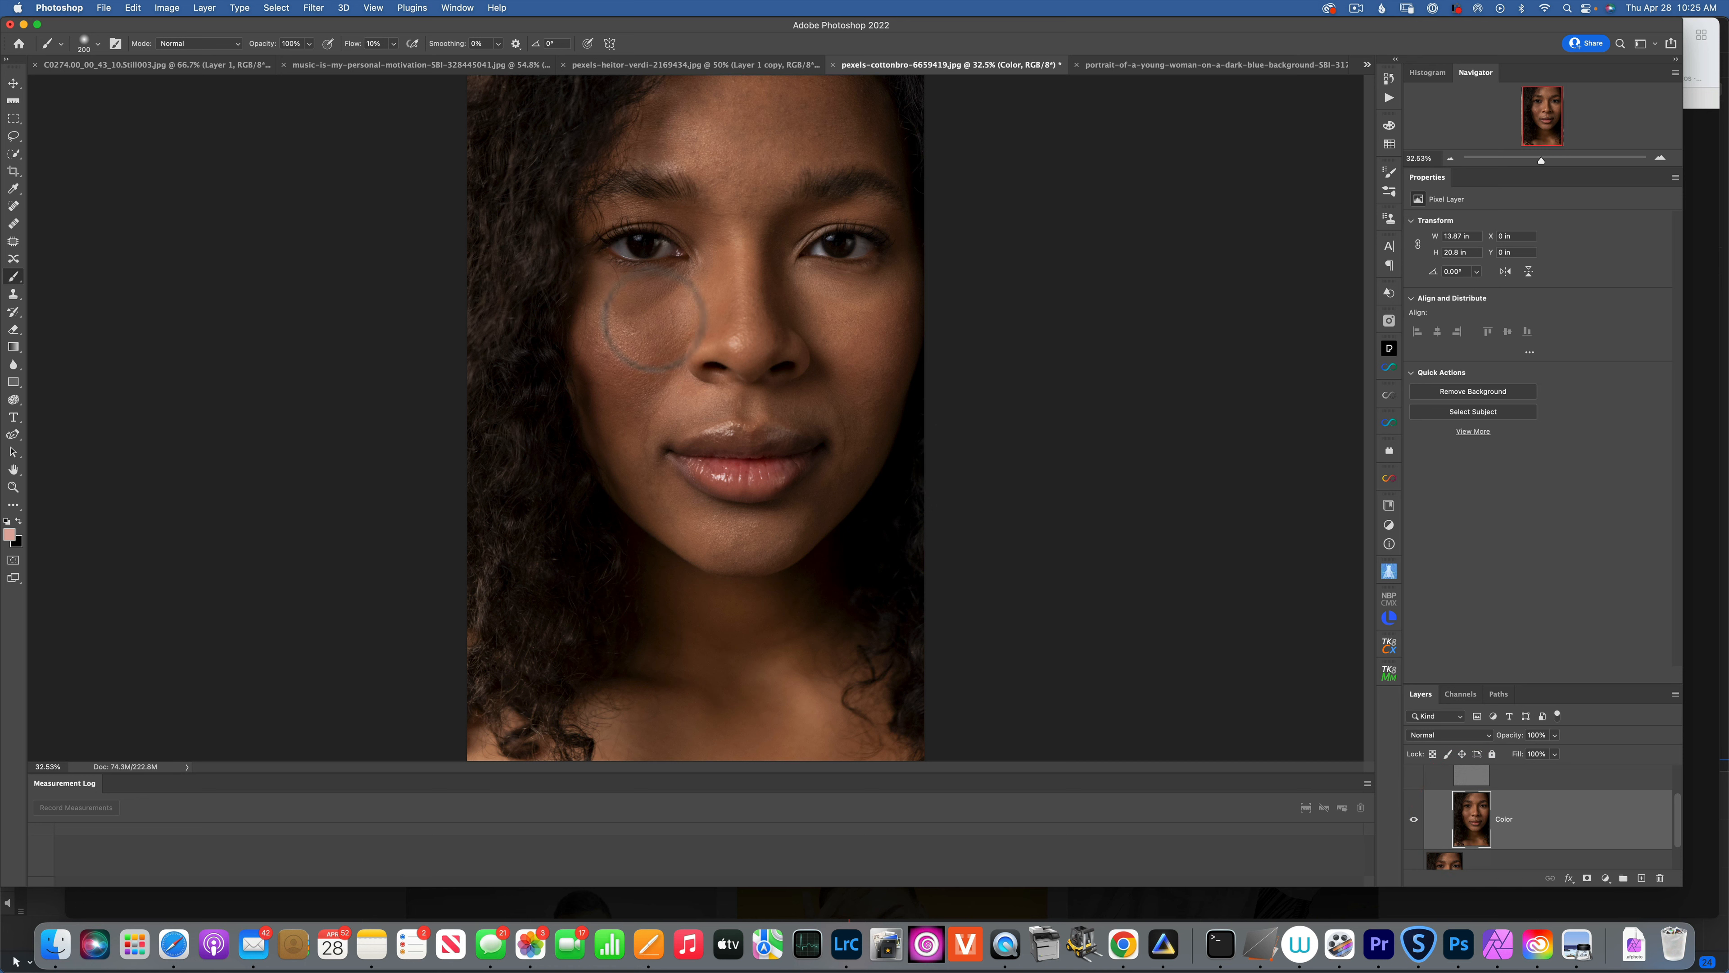
Lasso the left cheek and apply a 17.8-pixel Gaussian Blur to it.
{"action": "left_click", "coordinate": [14, 135]}
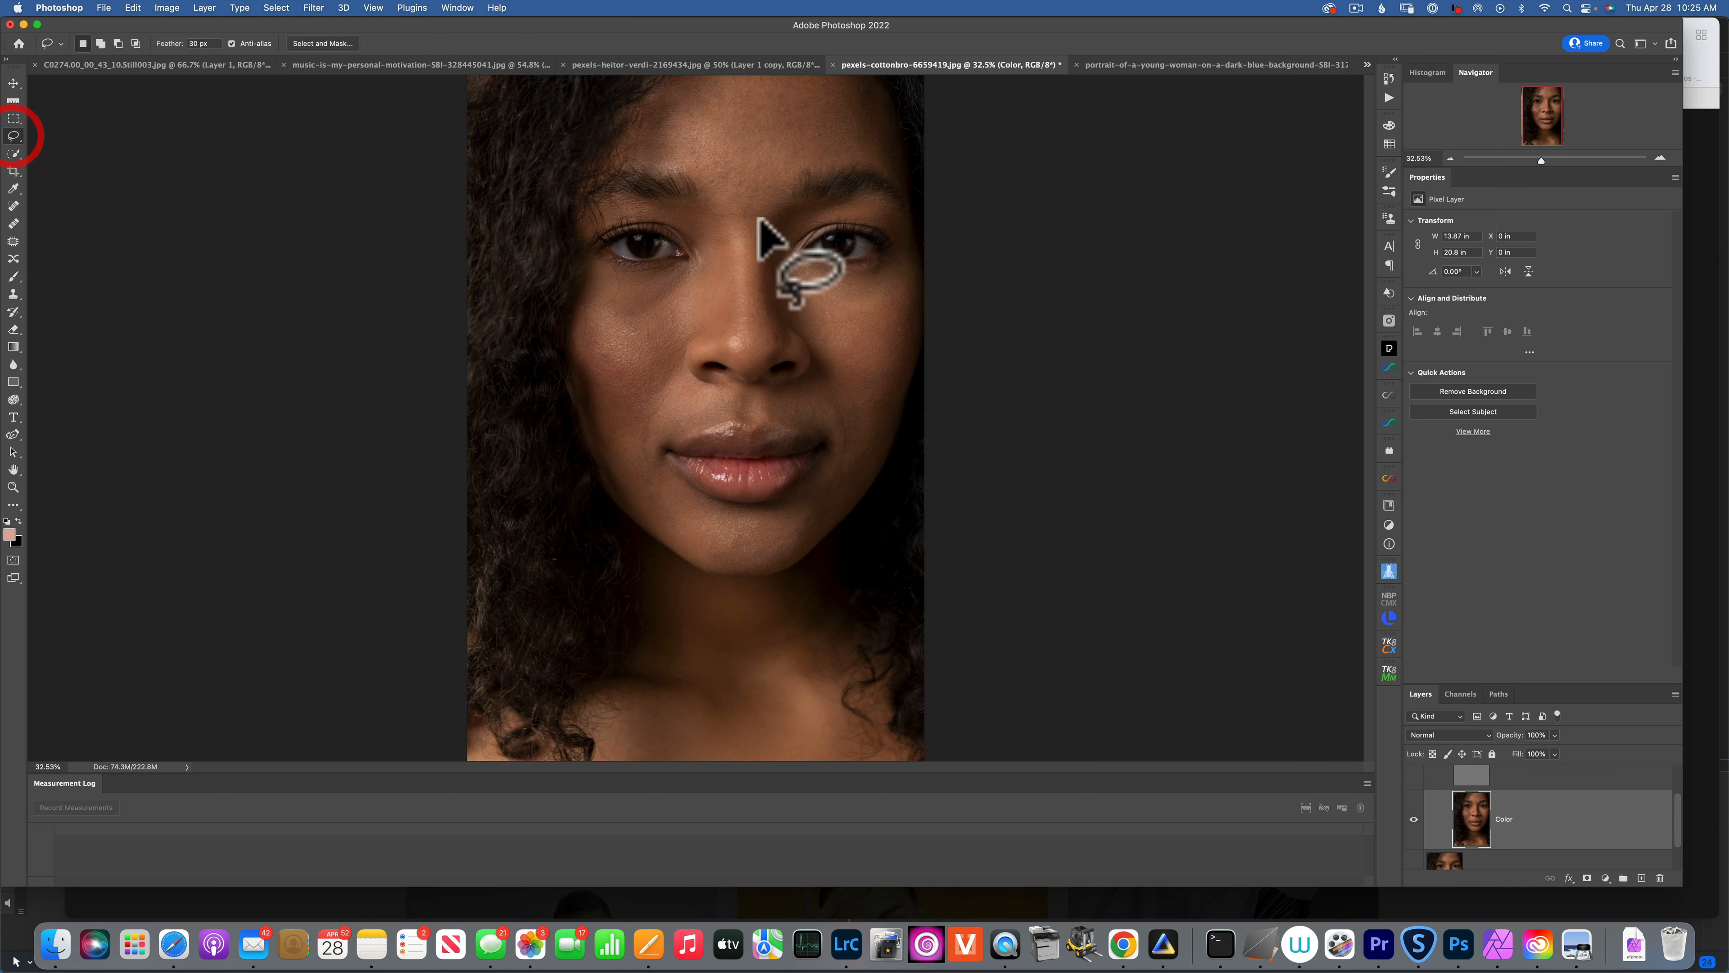
{"action": "mouse_move", "coordinate": [603, 287]}
{"action": "left_mouse_down"}
{"action": "mouse_move", "coordinate": [686, 301]}
{"action": "mouse_move", "coordinate": [668, 402]}
{"action": "mouse_move", "coordinate": [638, 432]}
{"action": "mouse_move", "coordinate": [607, 425]}
{"action": "mouse_move", "coordinate": [578, 320]}
{"action": "mouse_move", "coordinate": [622, 298]}
{"action": "left_mouse_up"}
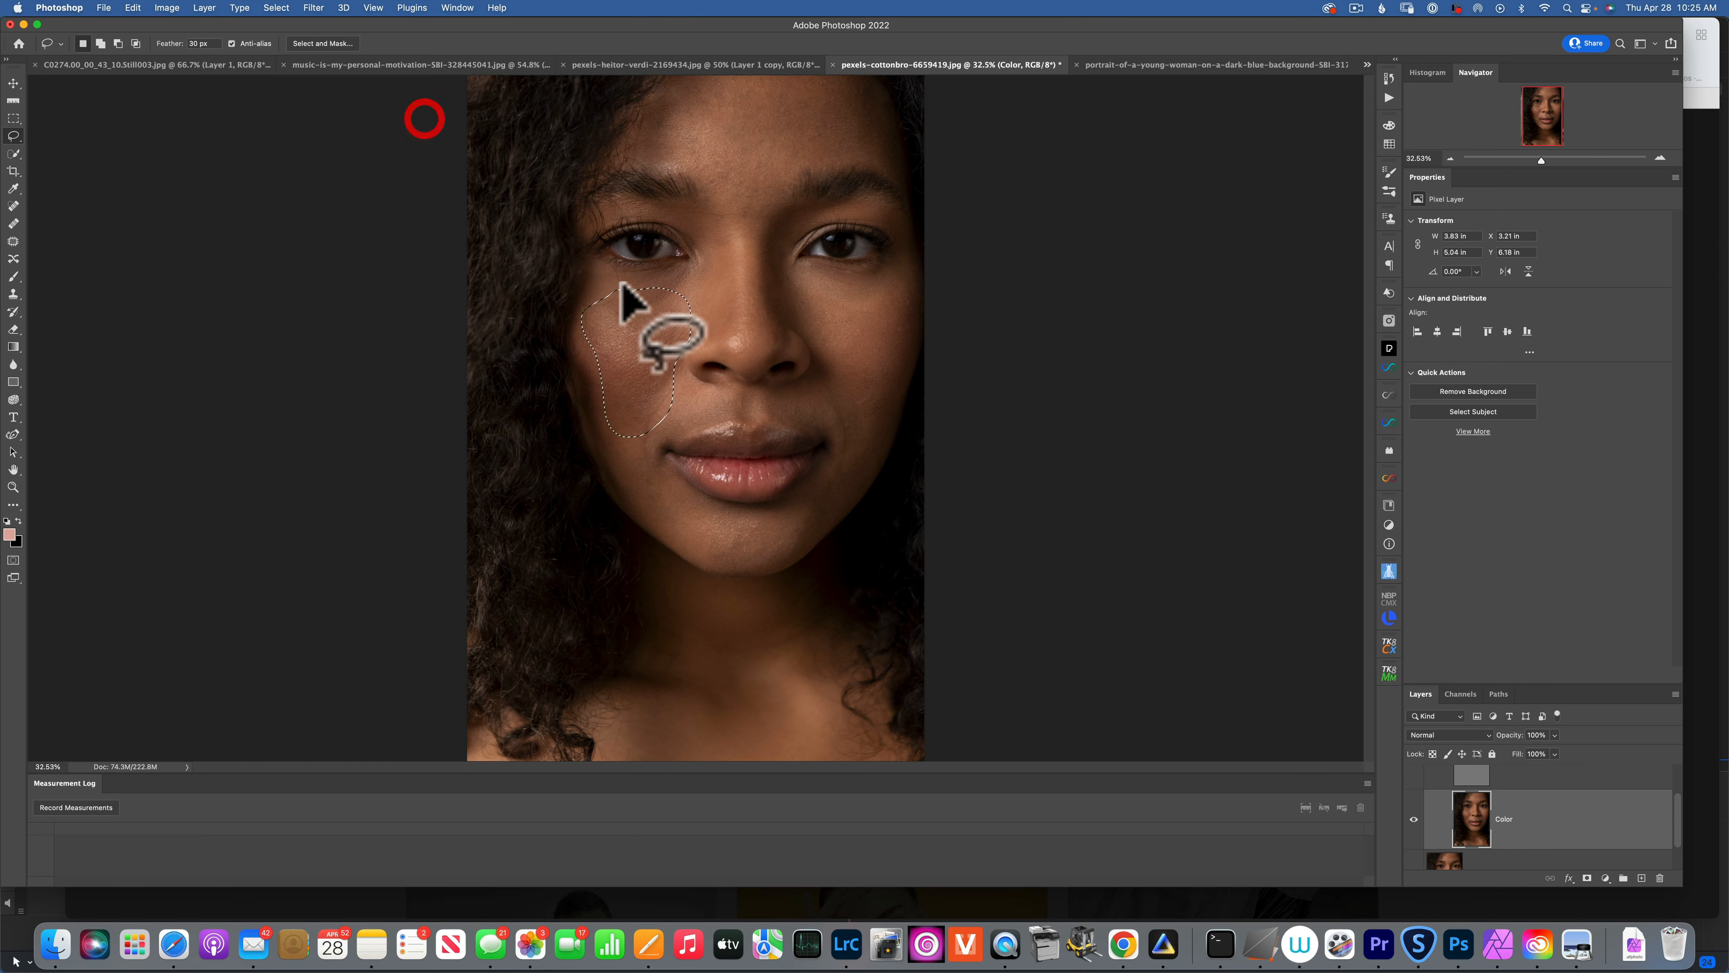
{"action": "left_click", "coordinate": [313, 8]}
{"action": "mouse_move", "coordinate": [344, 182]}
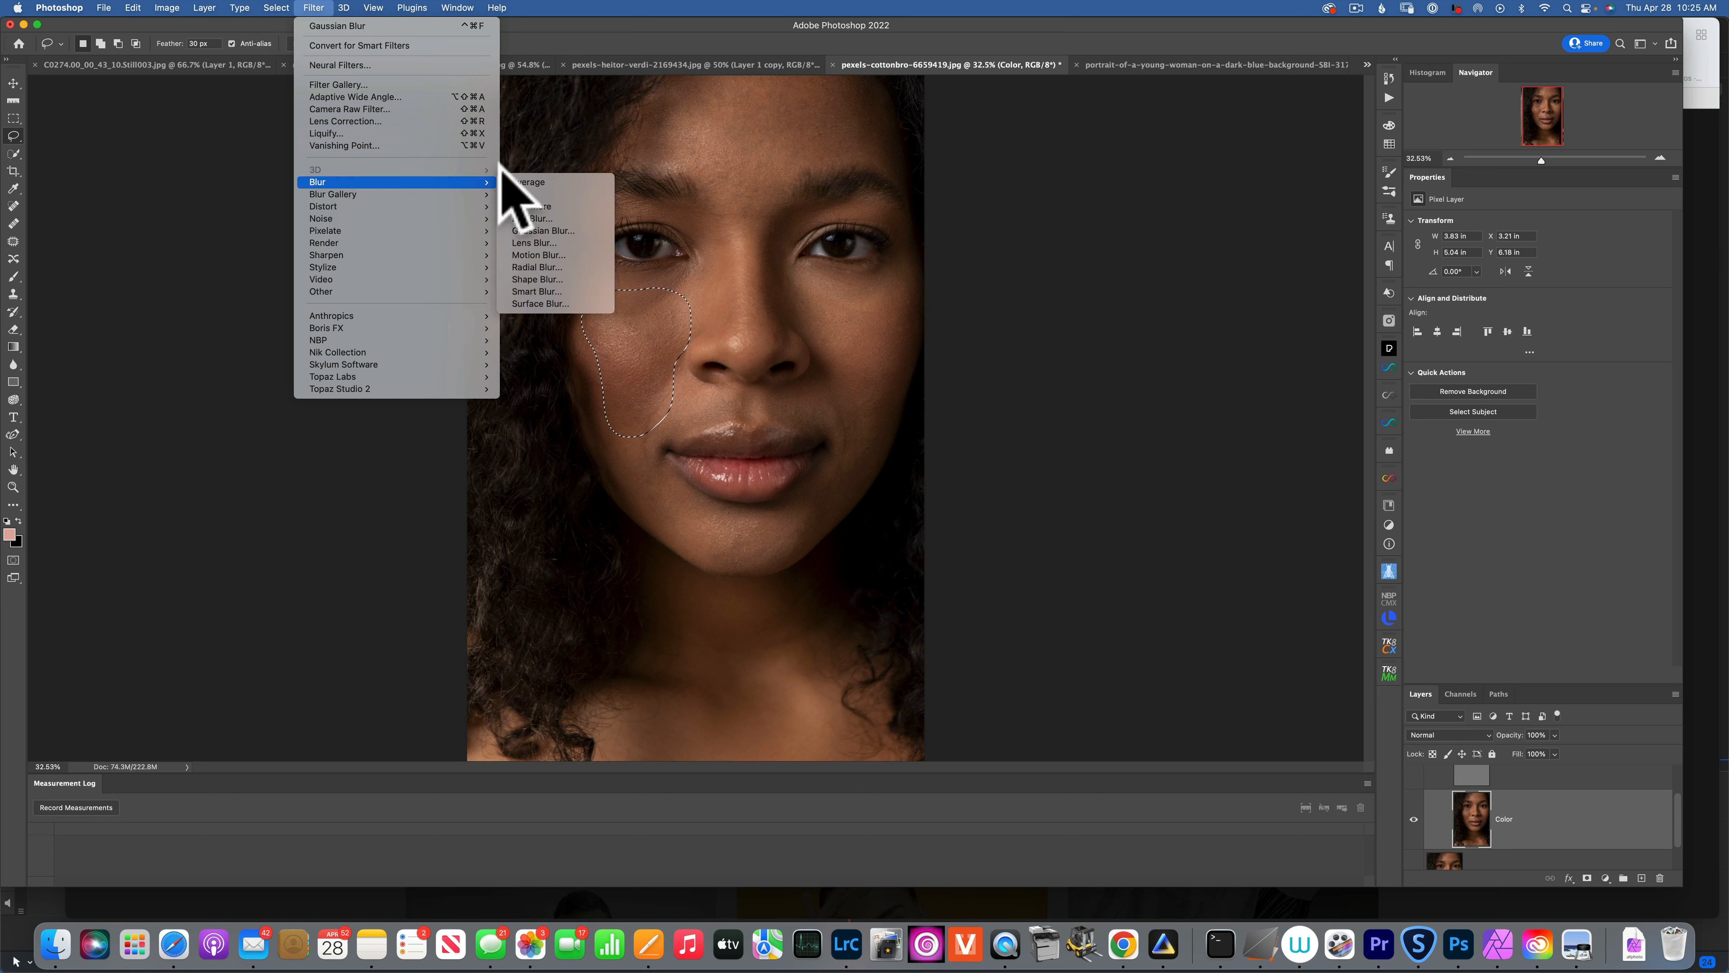
{"action": "left_click", "coordinate": [564, 229]}
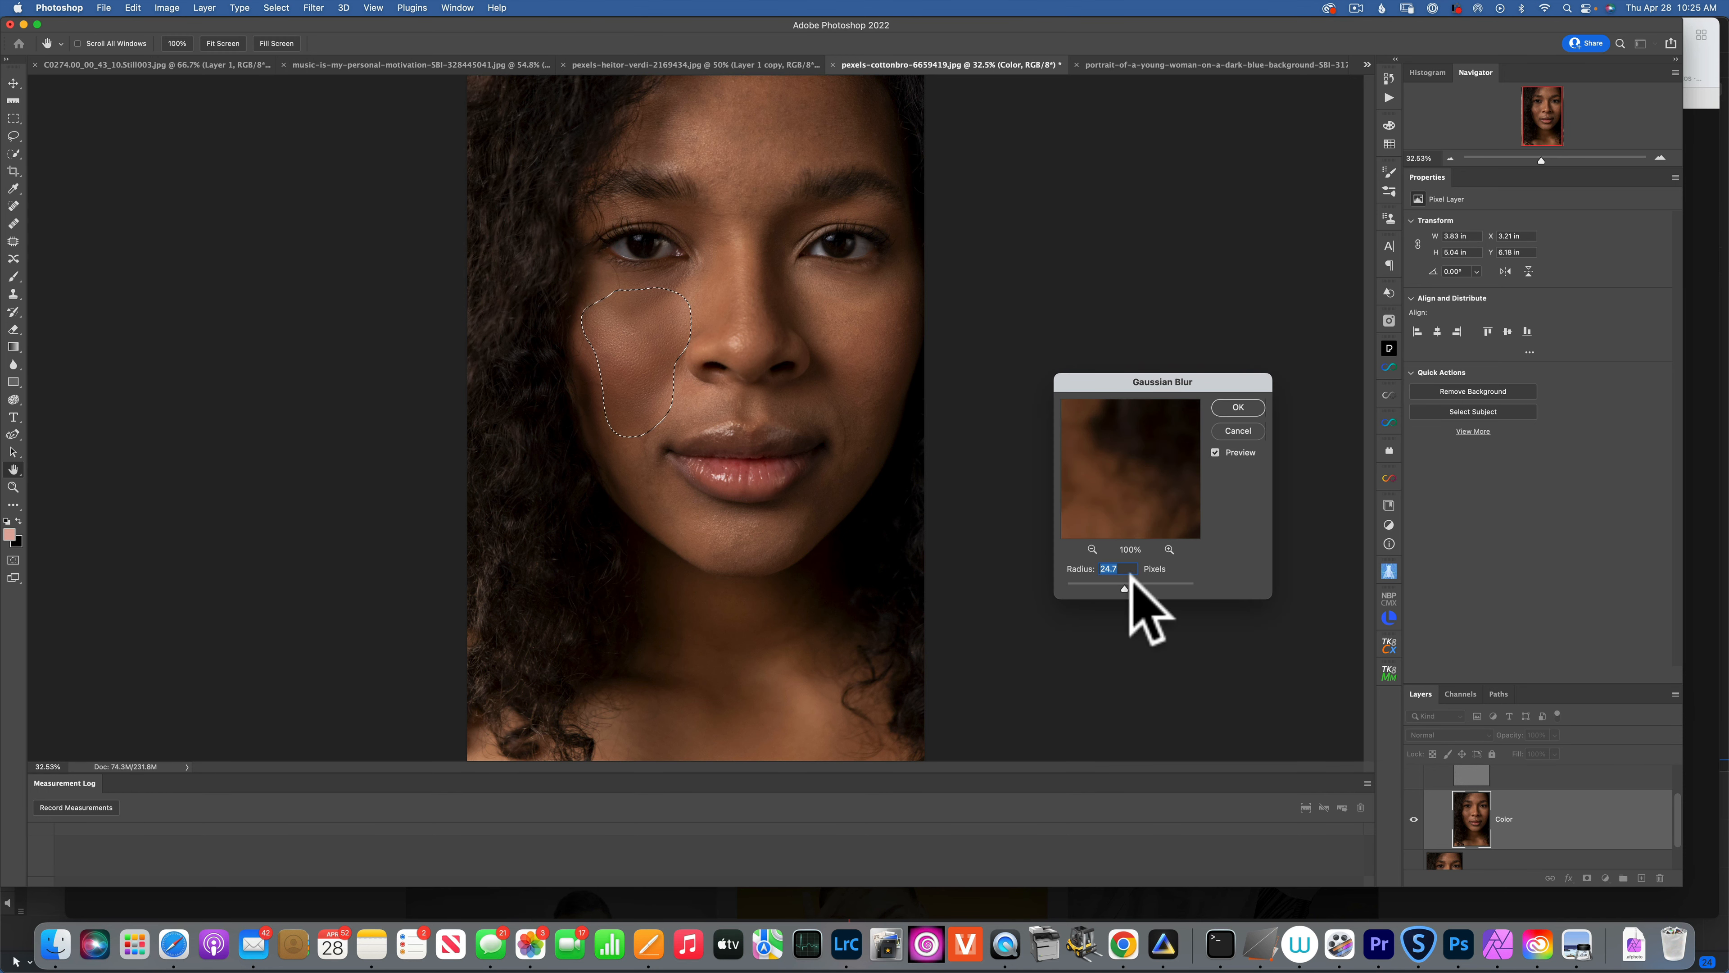
{"action": "mouse_move", "coordinate": [1123, 585]}
{"action": "left_mouse_down"}
{"action": "mouse_move", "coordinate": [1099, 586]}
{"action": "mouse_move", "coordinate": [1120, 584]}
{"action": "left_mouse_up"}
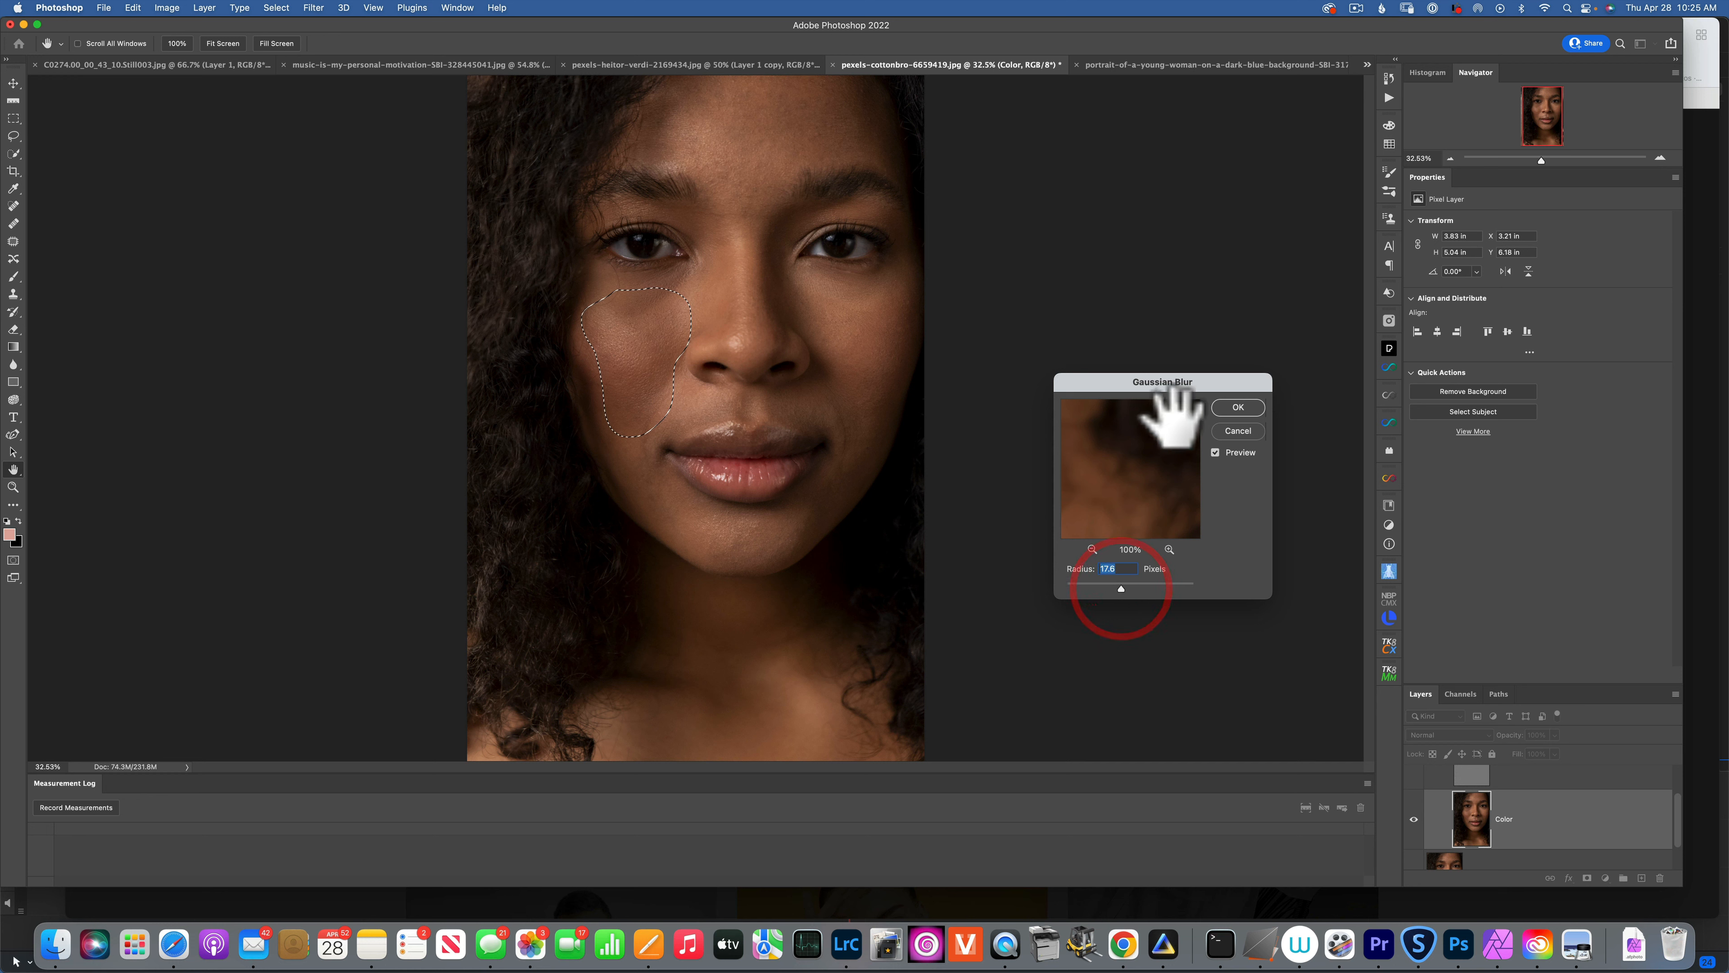
{"action": "left_click", "coordinate": [1238, 406]}
{"action": "key", "text": "l"}
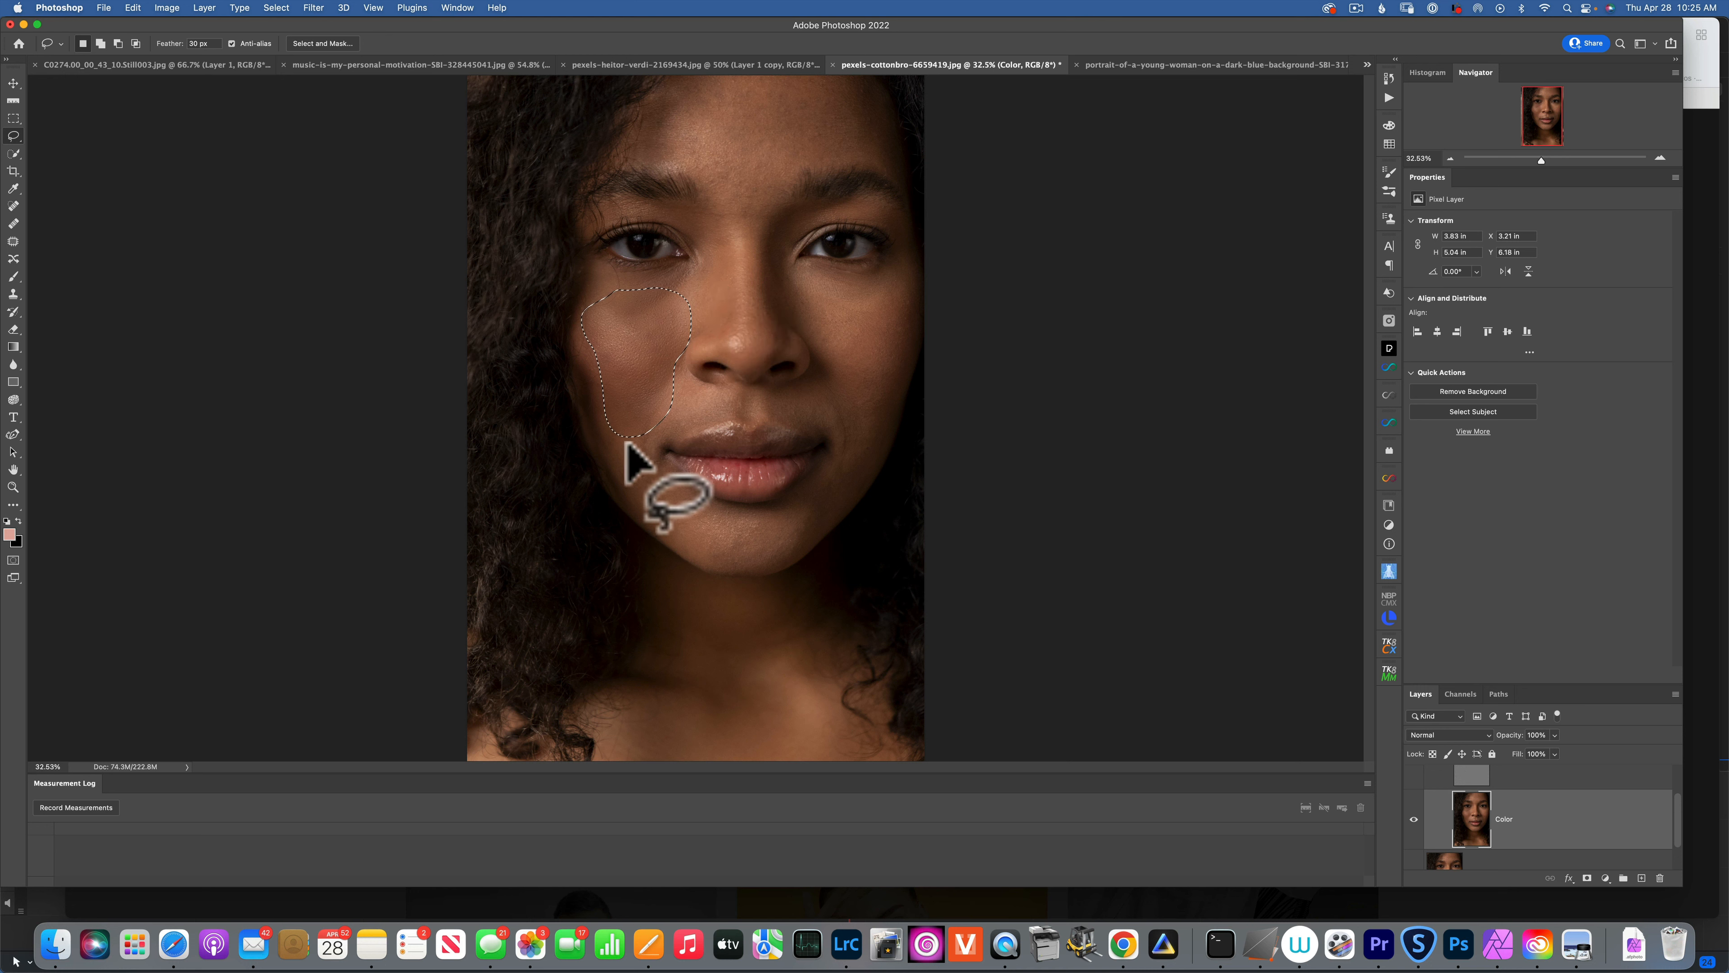
Lasso and repeat the blur on the left cheek, nose tip, forehead and right cheek.
{"action": "mouse_move", "coordinate": [632, 437]}
{"action": "left_mouse_down"}
{"action": "mouse_move", "coordinate": [624, 387]}
{"action": "mouse_move", "coordinate": [650, 408]}
{"action": "mouse_move", "coordinate": [660, 504]}
{"action": "mouse_move", "coordinate": [630, 496]}
{"action": "mouse_move", "coordinate": [618, 440]}
{"action": "mouse_move", "coordinate": [731, 385]}
{"action": "mouse_move", "coordinate": [808, 398]}
{"action": "mouse_move", "coordinate": [658, 415]}
{"action": "mouse_move", "coordinate": [694, 394]}
{"action": "left_mouse_up"}
{"action": "key", "text": "ctrl+super+f"}
{"action": "key", "text": "ctrl+super+f"}
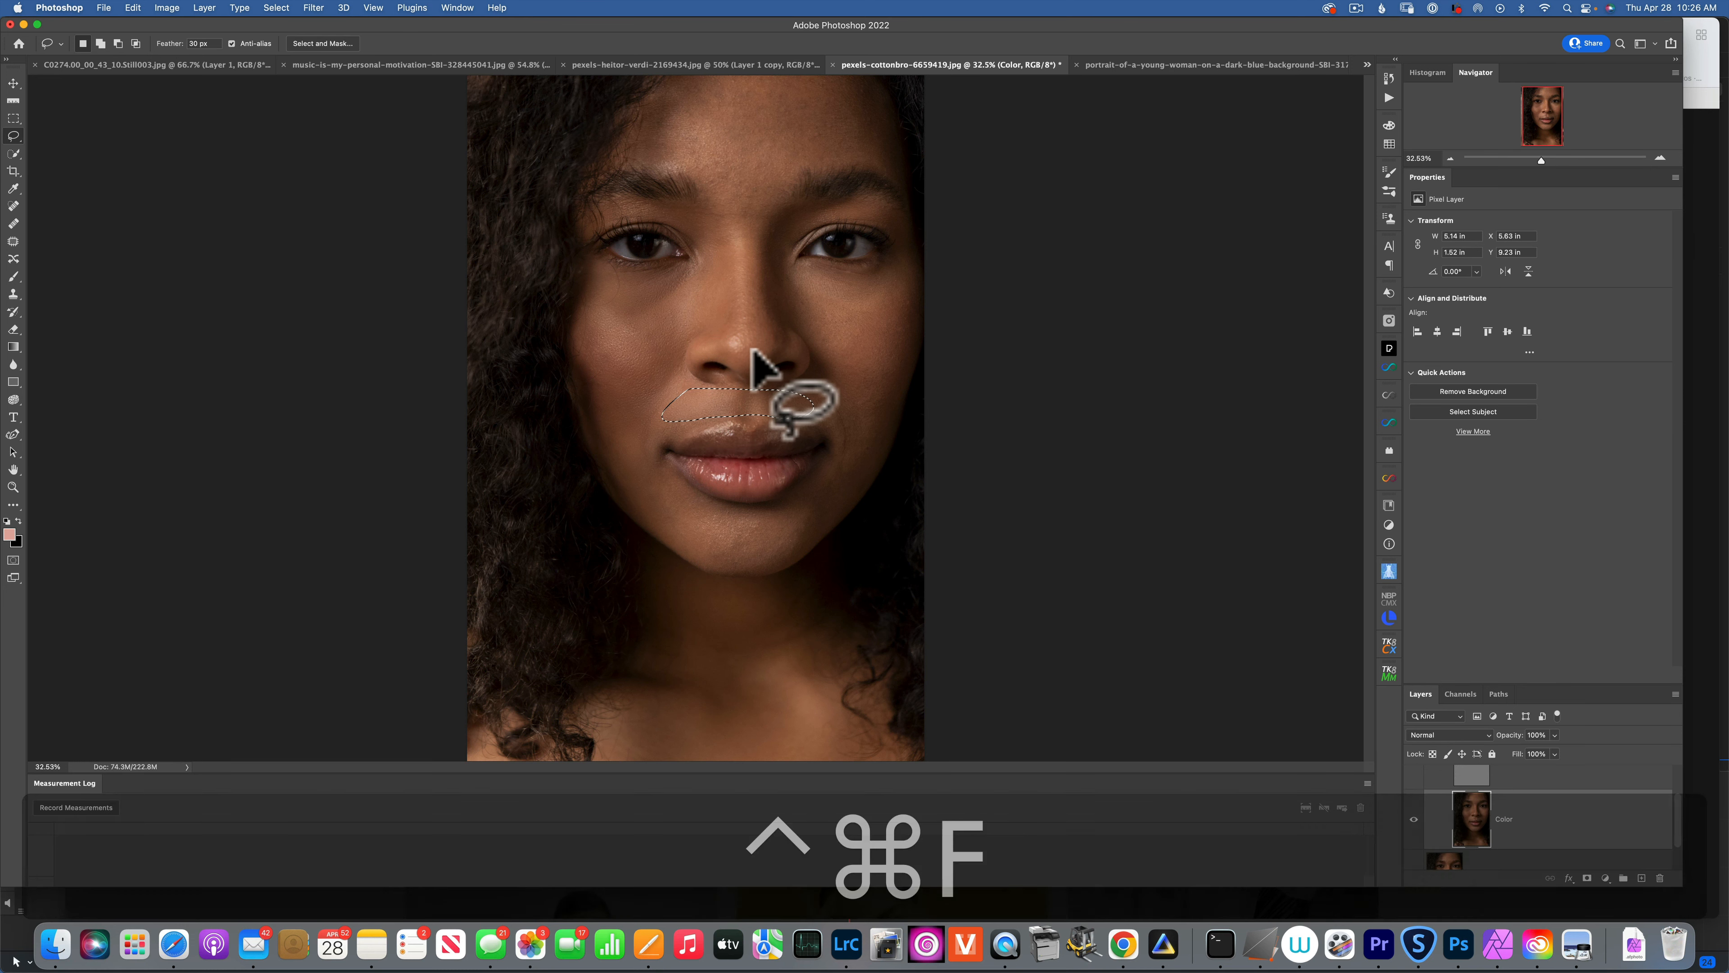
{"action": "mouse_move", "coordinate": [776, 323]}
{"action": "left_mouse_down"}
{"action": "mouse_move", "coordinate": [758, 355]}
{"action": "mouse_move", "coordinate": [716, 339]}
{"action": "mouse_move", "coordinate": [733, 217]}
{"action": "mouse_move", "coordinate": [776, 334]}
{"action": "left_mouse_up"}
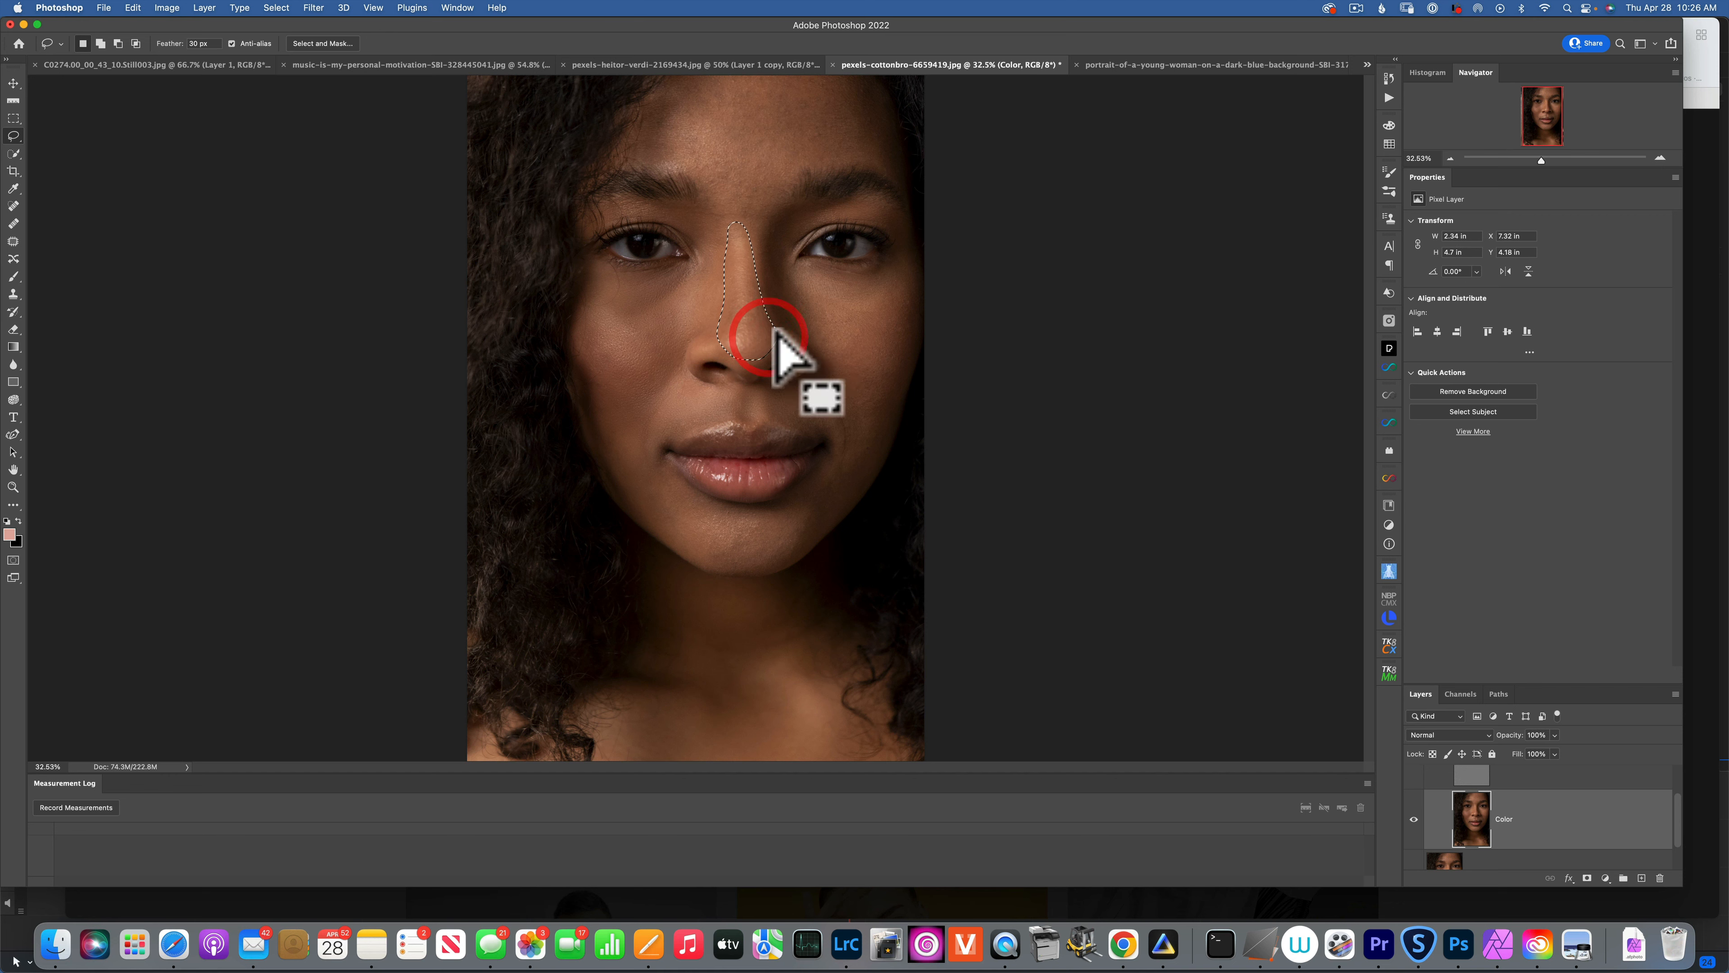
{"action": "key", "text": "ctrl+super+f"}
{"action": "mouse_move", "coordinate": [717, 215]}
{"action": "left_mouse_down"}
{"action": "mouse_move", "coordinate": [718, 141]}
{"action": "mouse_move", "coordinate": [775, 138]}
{"action": "mouse_move", "coordinate": [778, 192]}
{"action": "mouse_move", "coordinate": [713, 212]}
{"action": "left_mouse_up"}
{"action": "key", "text": "ctrl+super+f"}
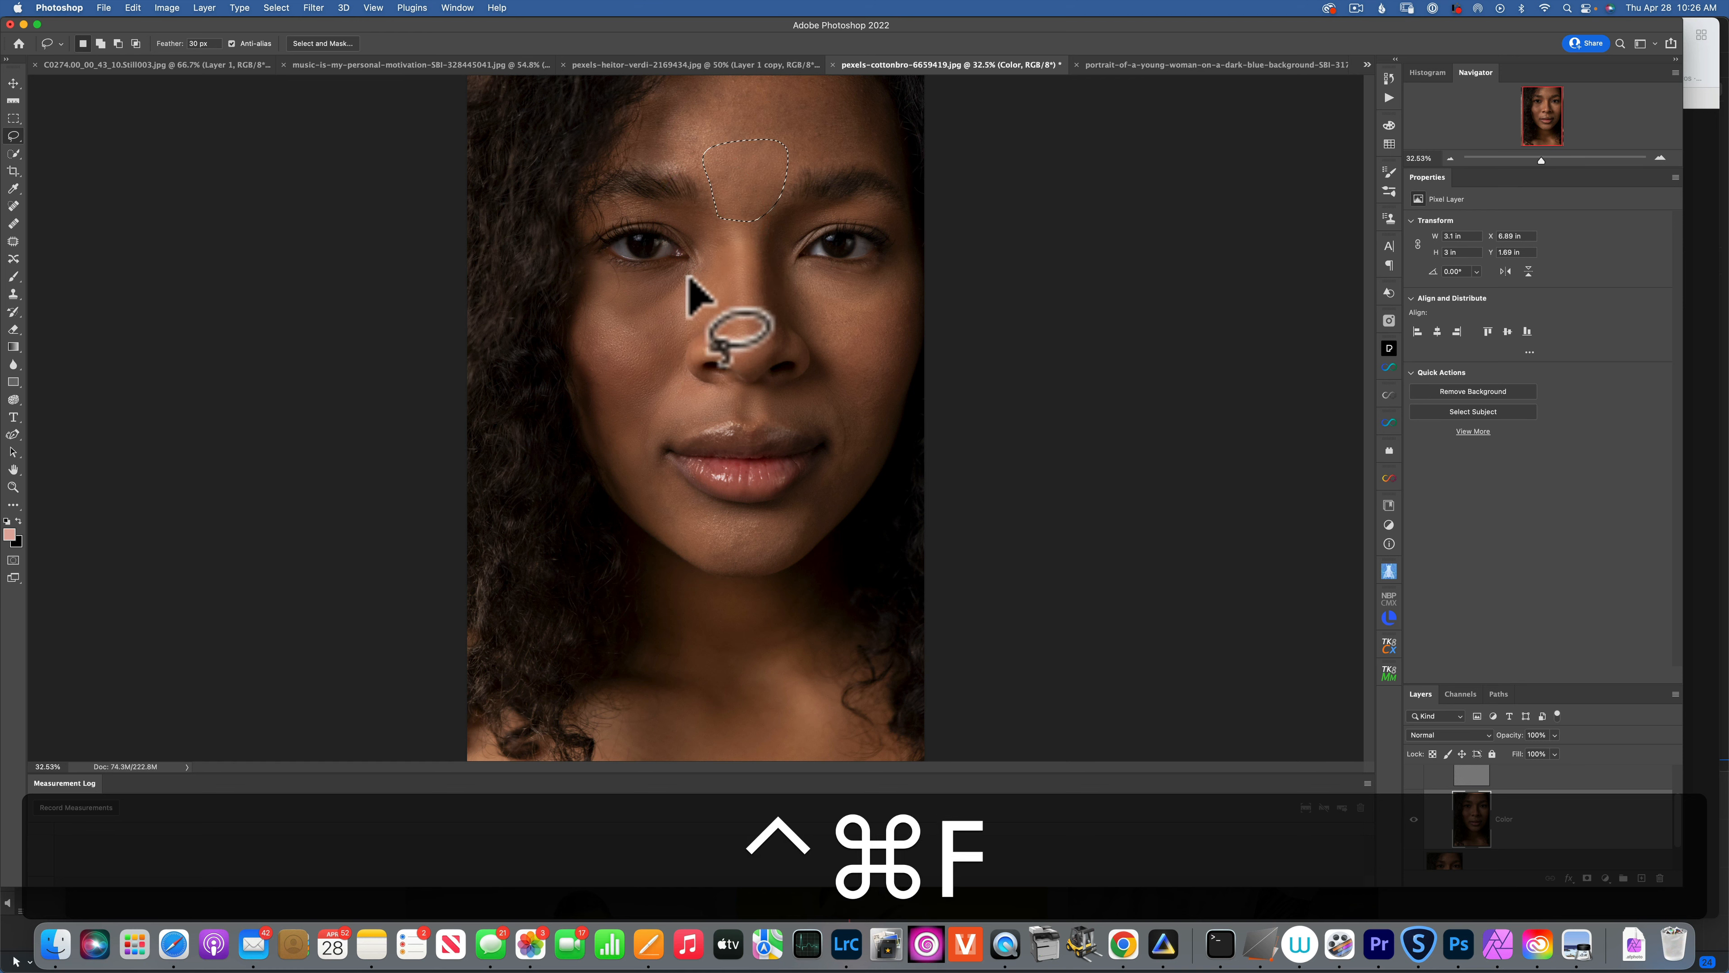
{"action": "mouse_move", "coordinate": [812, 343]}
{"action": "left_mouse_down"}
{"action": "mouse_move", "coordinate": [789, 287]}
{"action": "mouse_move", "coordinate": [804, 275]}
{"action": "mouse_move", "coordinate": [894, 301]}
{"action": "mouse_move", "coordinate": [869, 409]}
{"action": "mouse_move", "coordinate": [842, 402]}
{"action": "mouse_move", "coordinate": [816, 357]}
{"action": "left_mouse_up"}
{"action": "key", "text": "ctrl+super+f"}
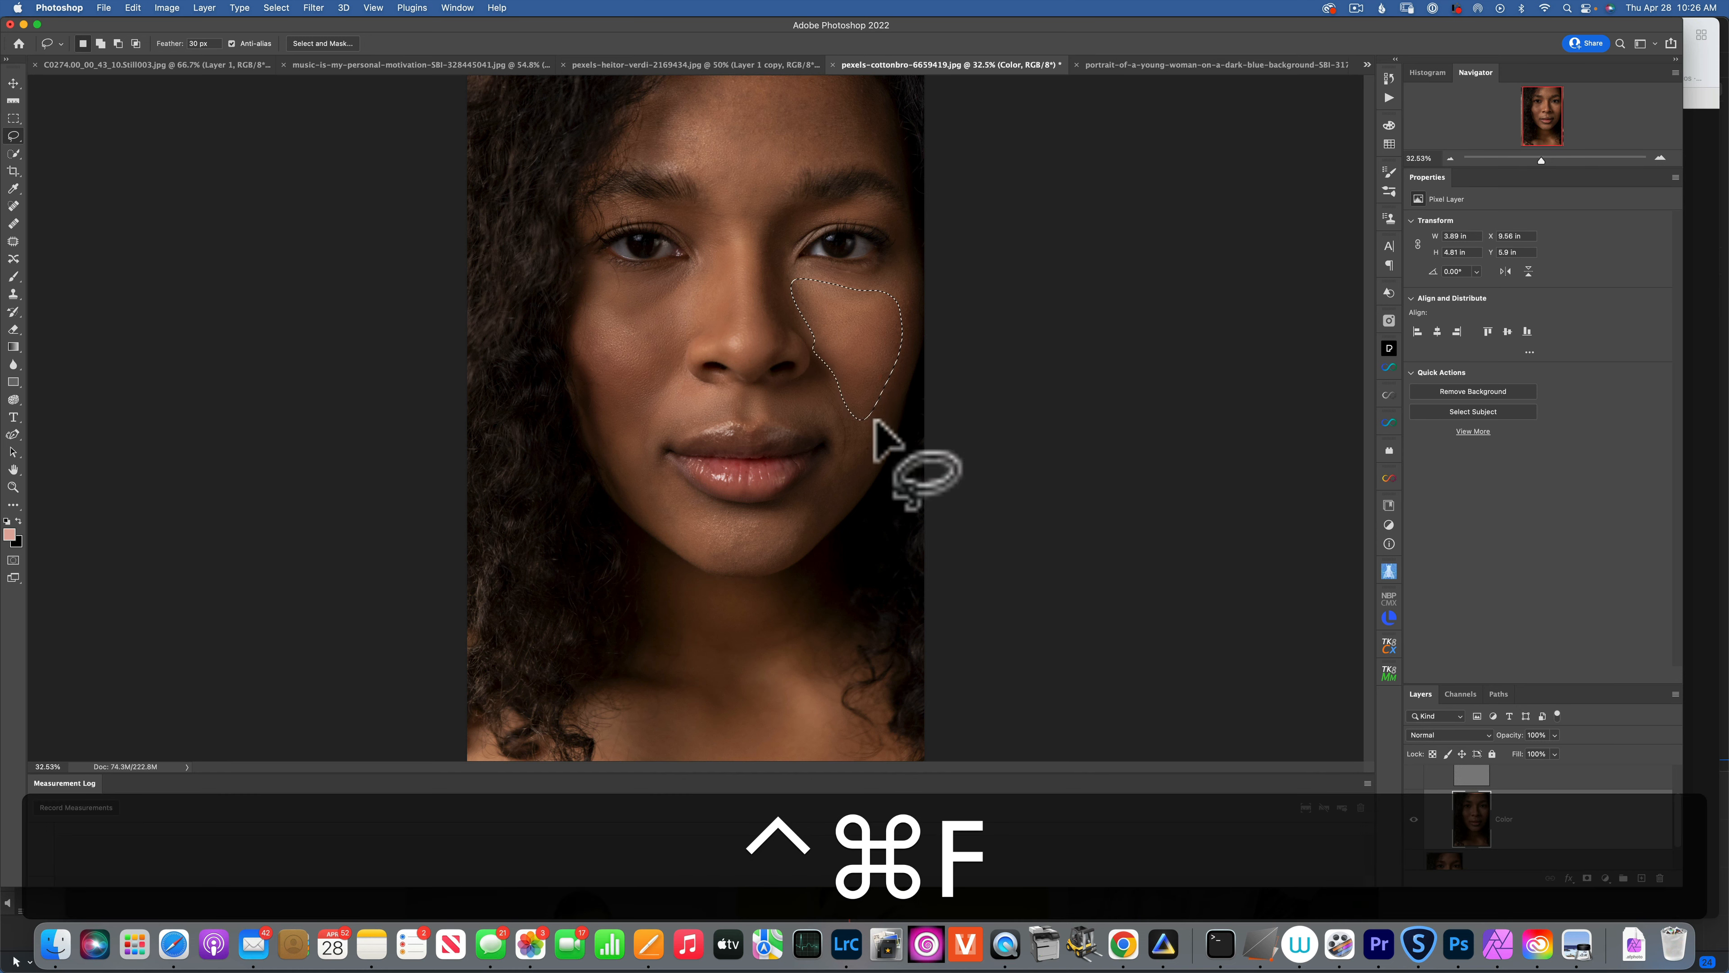
Blur patches beside the mouth and lip, the chin, forehead and between the brows, then deselect.
{"action": "mouse_move", "coordinate": [814, 417]}
{"action": "left_mouse_down"}
{"action": "mouse_move", "coordinate": [816, 374]}
{"action": "mouse_move", "coordinate": [845, 379]}
{"action": "mouse_move", "coordinate": [850, 459]}
{"action": "mouse_move", "coordinate": [816, 419]}
{"action": "left_mouse_up"}
{"action": "key", "text": "ctrl+super+f"}
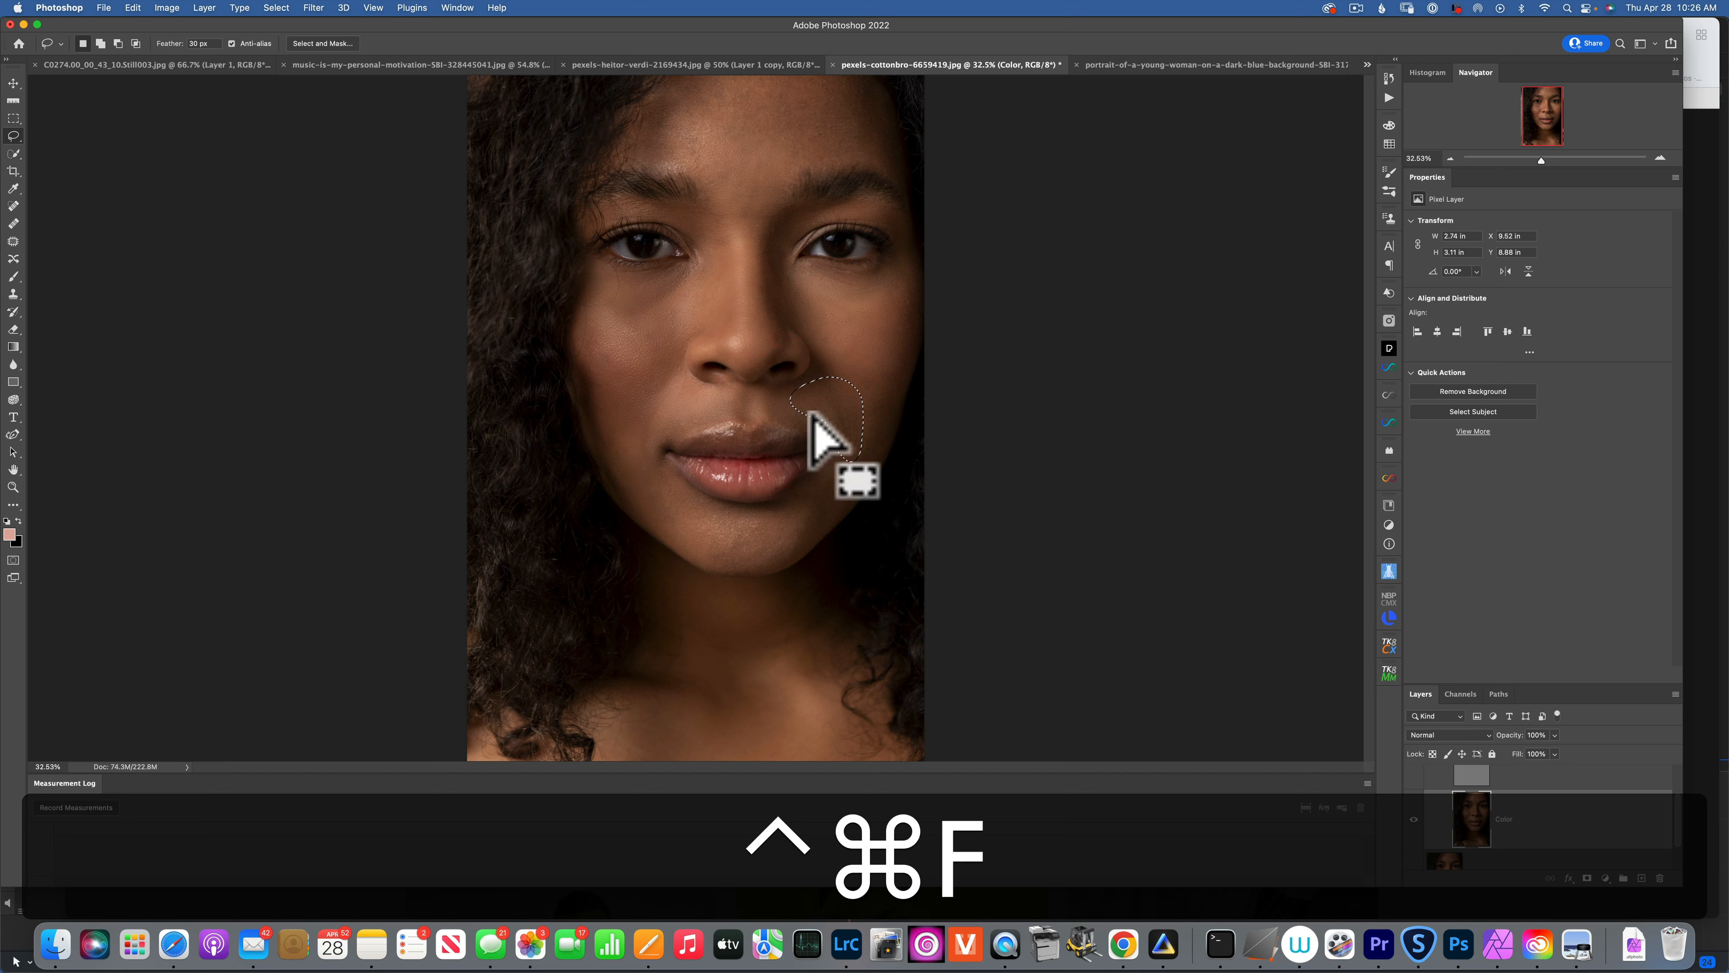
{"action": "mouse_move", "coordinate": [640, 458]}
{"action": "left_mouse_down"}
{"action": "mouse_move", "coordinate": [738, 506]}
{"action": "mouse_move", "coordinate": [753, 553]}
{"action": "mouse_move", "coordinate": [701, 553]}
{"action": "mouse_move", "coordinate": [644, 516]}
{"action": "mouse_move", "coordinate": [640, 455]}
{"action": "left_mouse_up"}
{"action": "key", "text": "ctrl+super+f"}
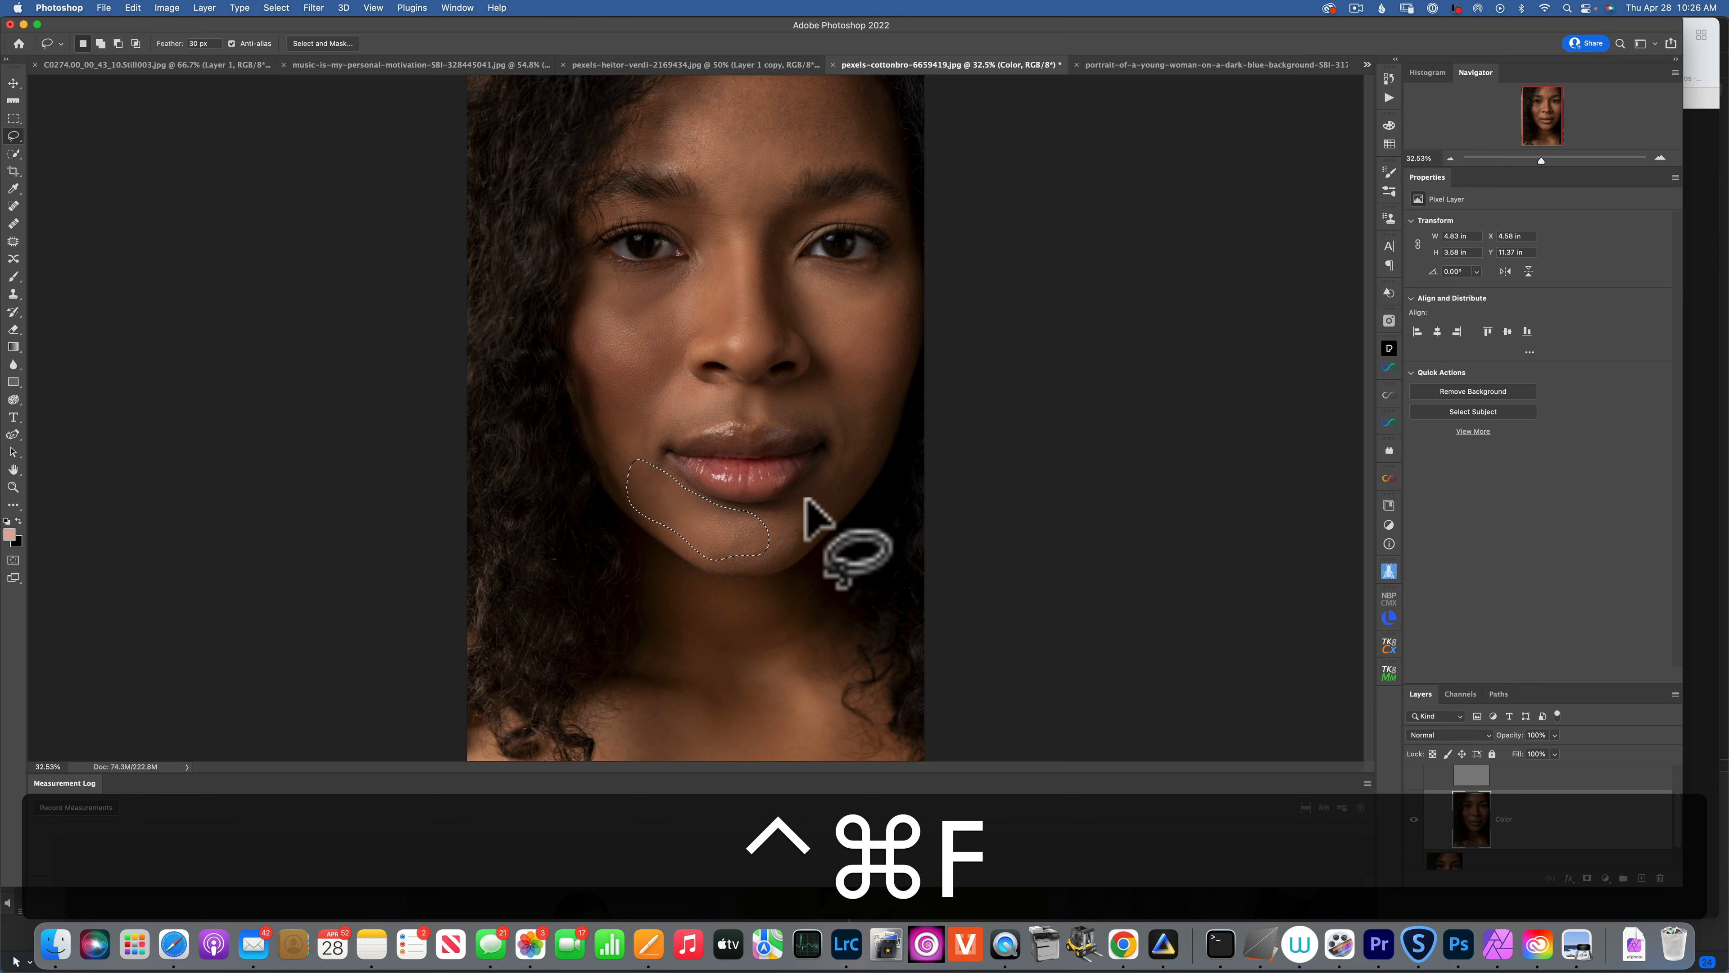
{"action": "mouse_move", "coordinate": [839, 424]}
{"action": "left_mouse_down"}
{"action": "mouse_move", "coordinate": [853, 483]}
{"action": "mouse_move", "coordinate": [777, 553]}
{"action": "mouse_move", "coordinate": [759, 539]}
{"action": "mouse_move", "coordinate": [844, 429]}
{"action": "left_mouse_up"}
{"action": "key", "text": "ctrl+super+f"}
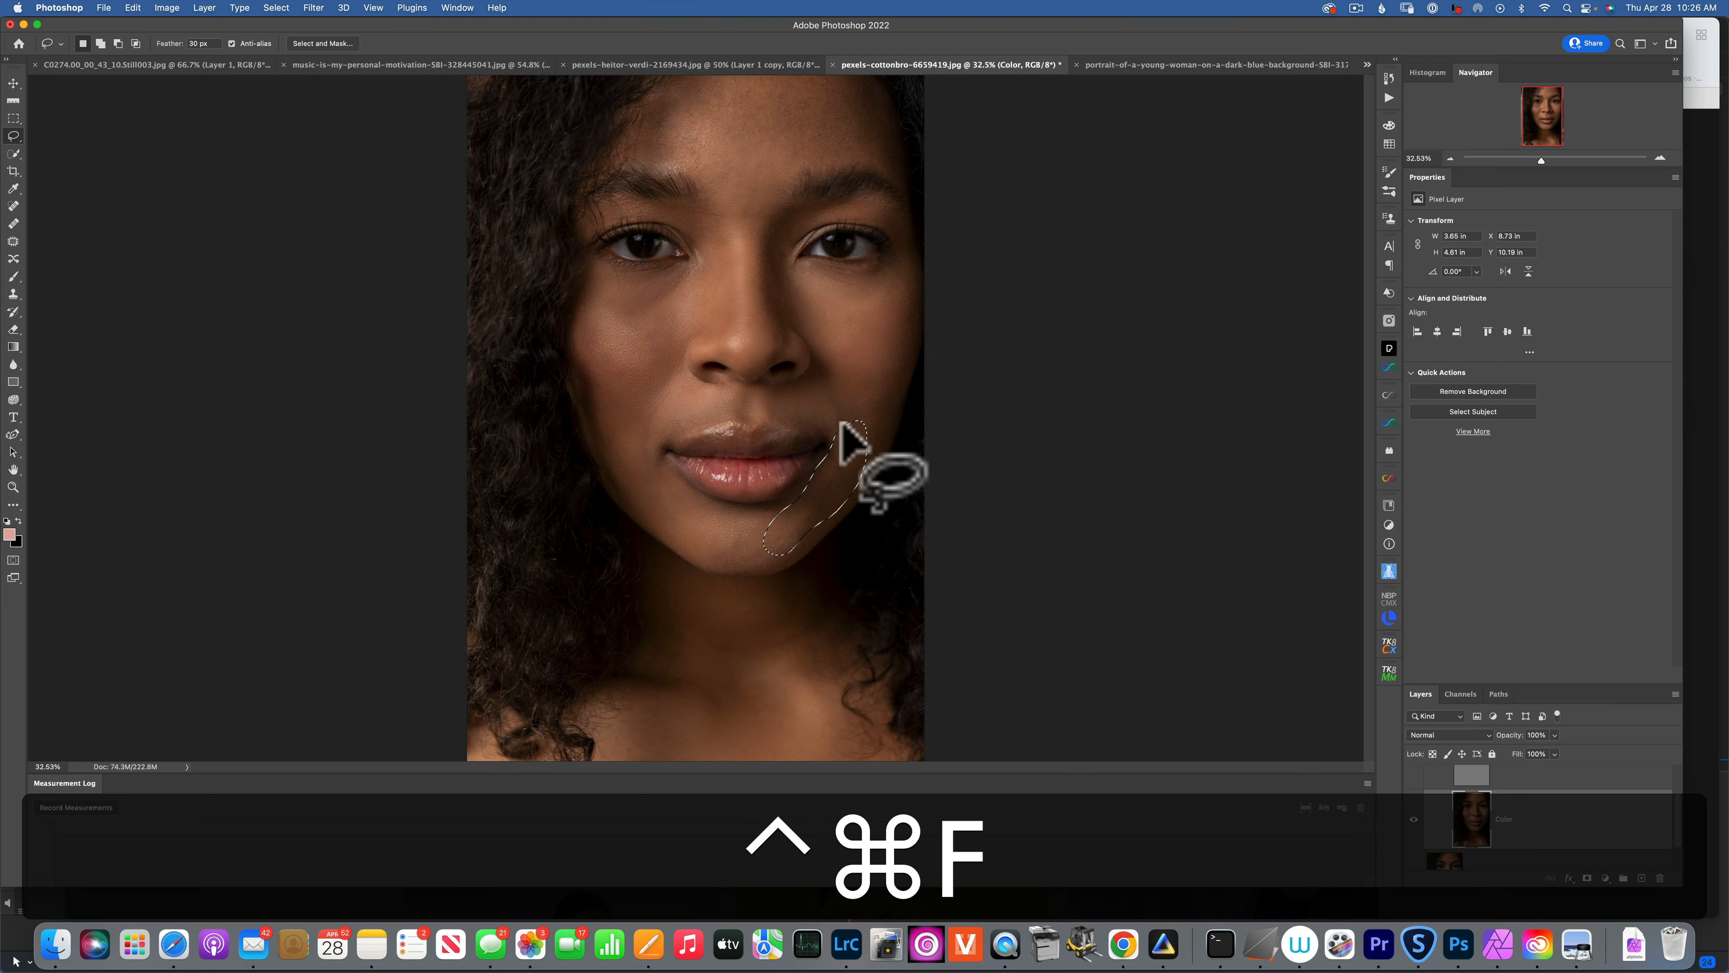
{"action": "mouse_move", "coordinate": [724, 182]}
{"action": "left_mouse_down"}
{"action": "mouse_move", "coordinate": [645, 142]}
{"action": "mouse_move", "coordinate": [655, 77]}
{"action": "mouse_move", "coordinate": [690, 61]}
{"action": "mouse_move", "coordinate": [763, 73]}
{"action": "mouse_move", "coordinate": [796, 100]}
{"action": "mouse_move", "coordinate": [700, 164]}
{"action": "mouse_move", "coordinate": [886, 145]}
{"action": "mouse_move", "coordinate": [839, 82]}
{"action": "mouse_move", "coordinate": [725, 66]}
{"action": "mouse_move", "coordinate": [727, 128]}
{"action": "mouse_move", "coordinate": [755, 167]}
{"action": "left_mouse_up"}
{"action": "key", "text": "ctrl+super+f"}
{"action": "key", "text": "ctrl+super+f"}
{"action": "mouse_move", "coordinate": [735, 239]}
{"action": "left_mouse_down"}
{"action": "mouse_move", "coordinate": [717, 162]}
{"action": "mouse_move", "coordinate": [766, 204]}
{"action": "mouse_move", "coordinate": [741, 237]}
{"action": "mouse_move", "coordinate": [721, 228]}
{"action": "left_mouse_up"}
{"action": "key", "text": "ctrl+super+f"}
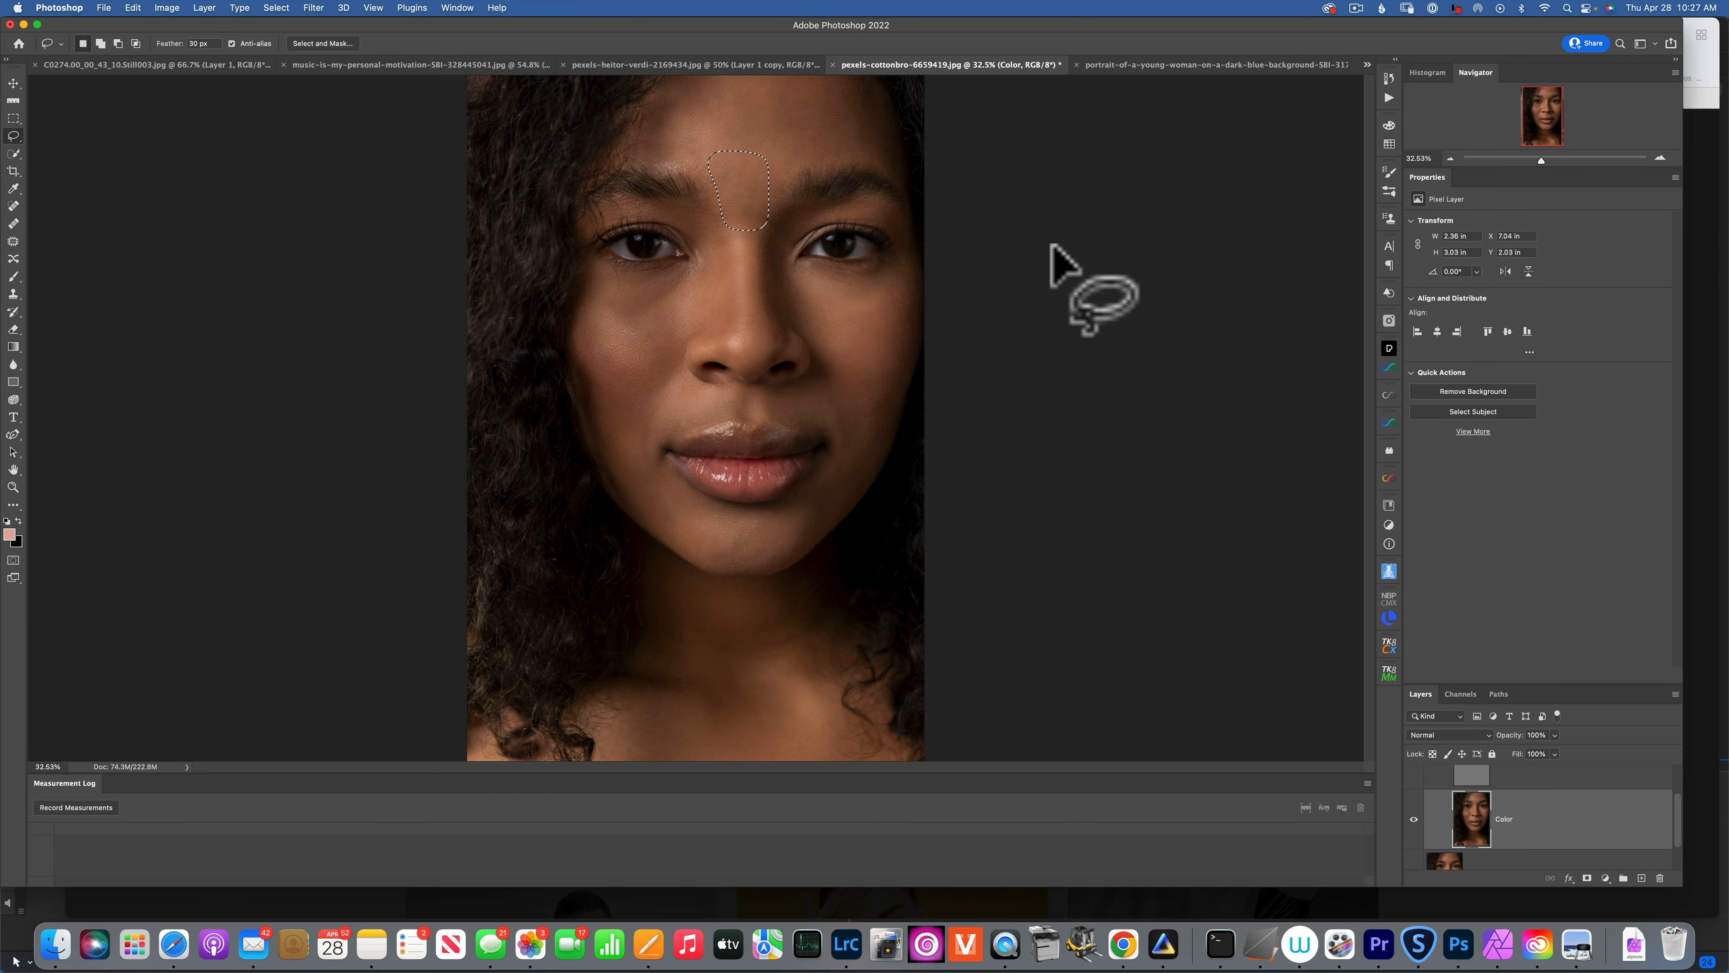
{"action": "key", "text": "super+d"}
{"action": "scroll", "coordinate": [1509, 828], "scroll_direction": "up", "scroll_amount": 1}
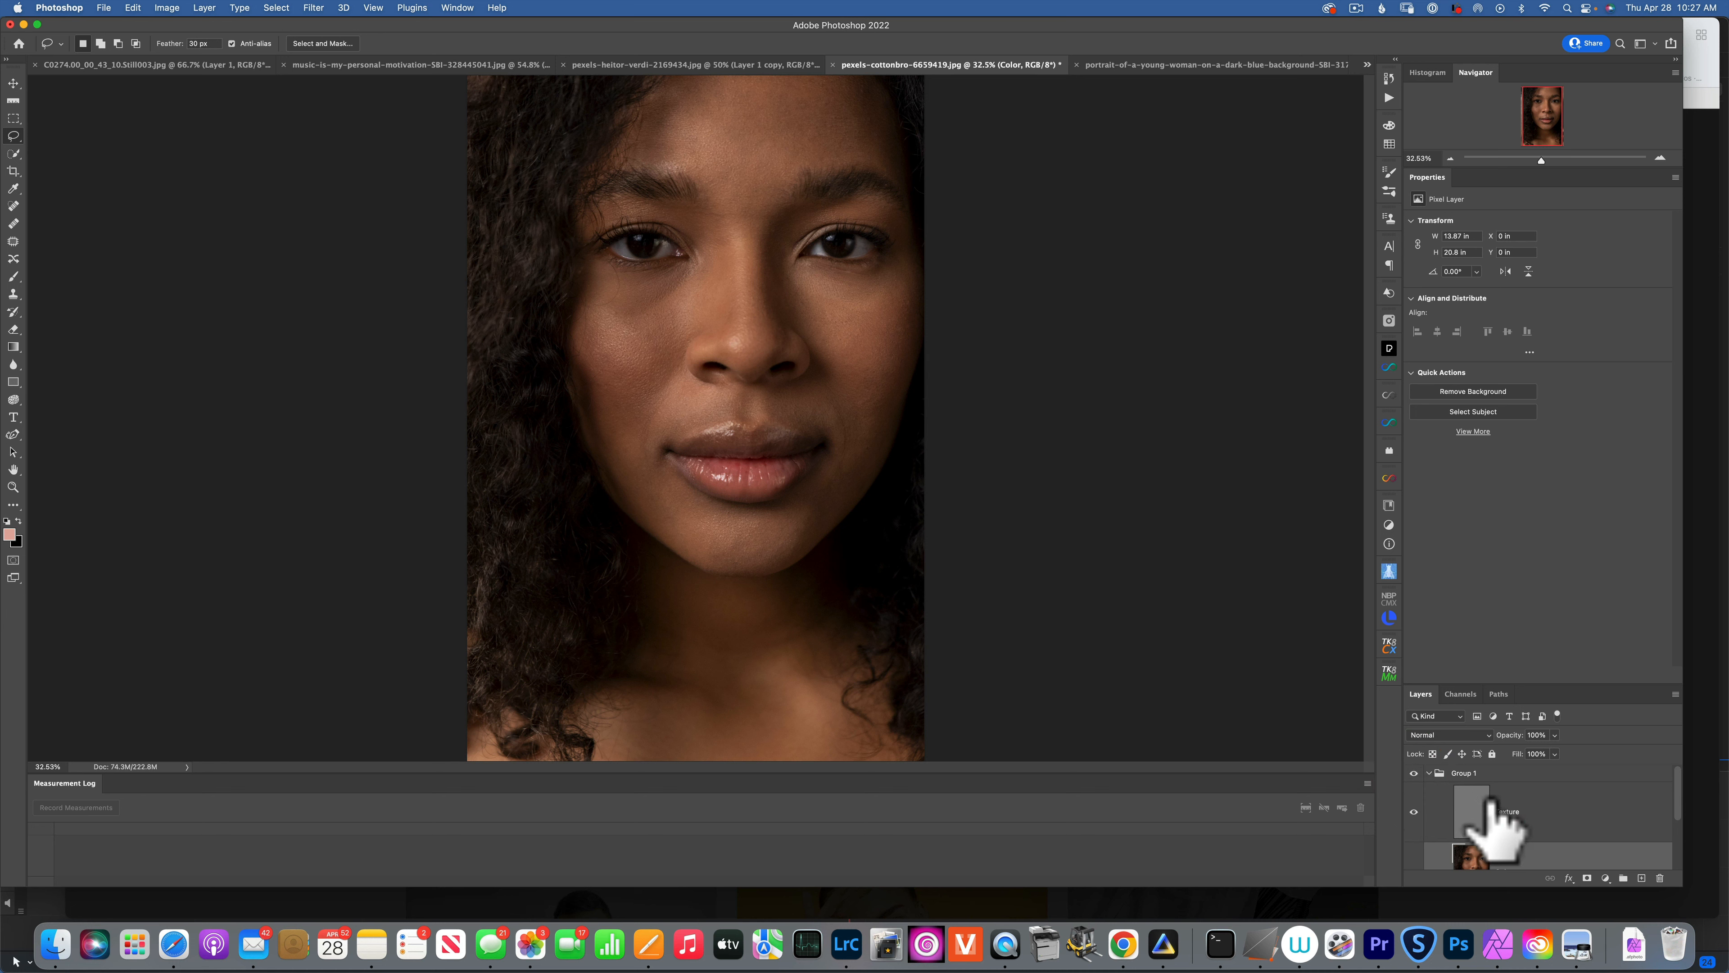
Select the Background layer, then the Texture layer inside Group 1.
{"action": "scroll", "coordinate": [1491, 817], "scroll_direction": "down", "scroll_amount": 2}
{"action": "left_click", "coordinate": [1449, 836]}
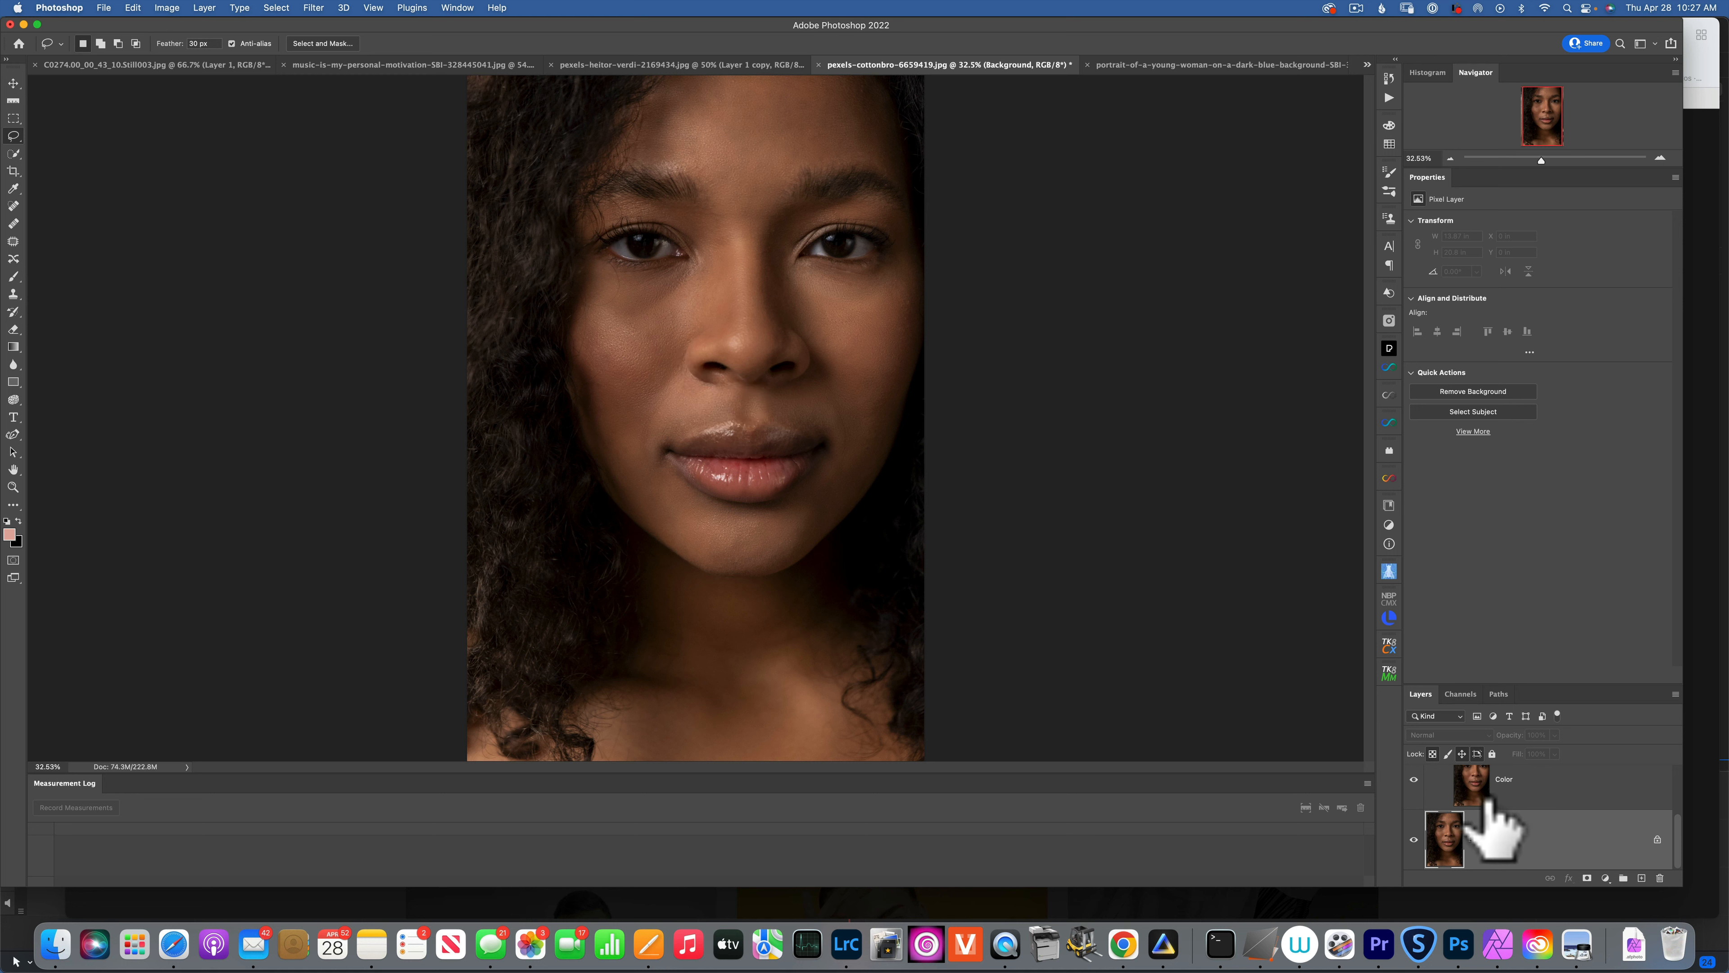
{"action": "scroll", "coordinate": [1484, 828], "scroll_direction": "up", "scroll_amount": 3}
{"action": "left_click", "coordinate": [1482, 828]}
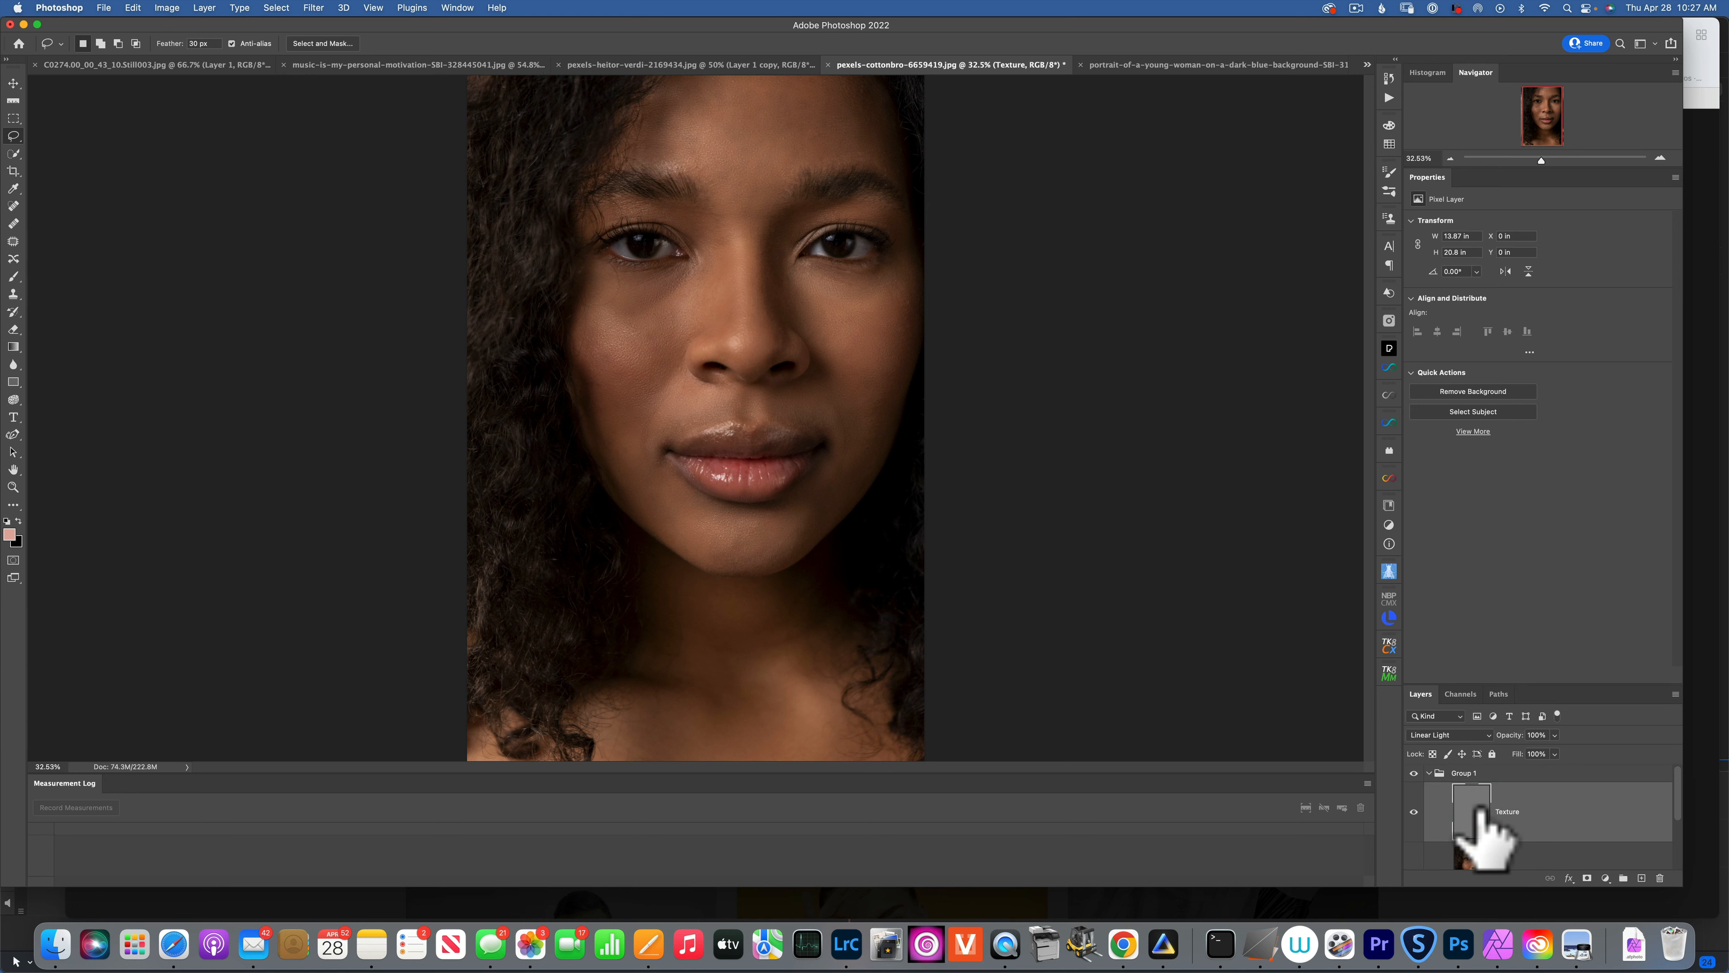